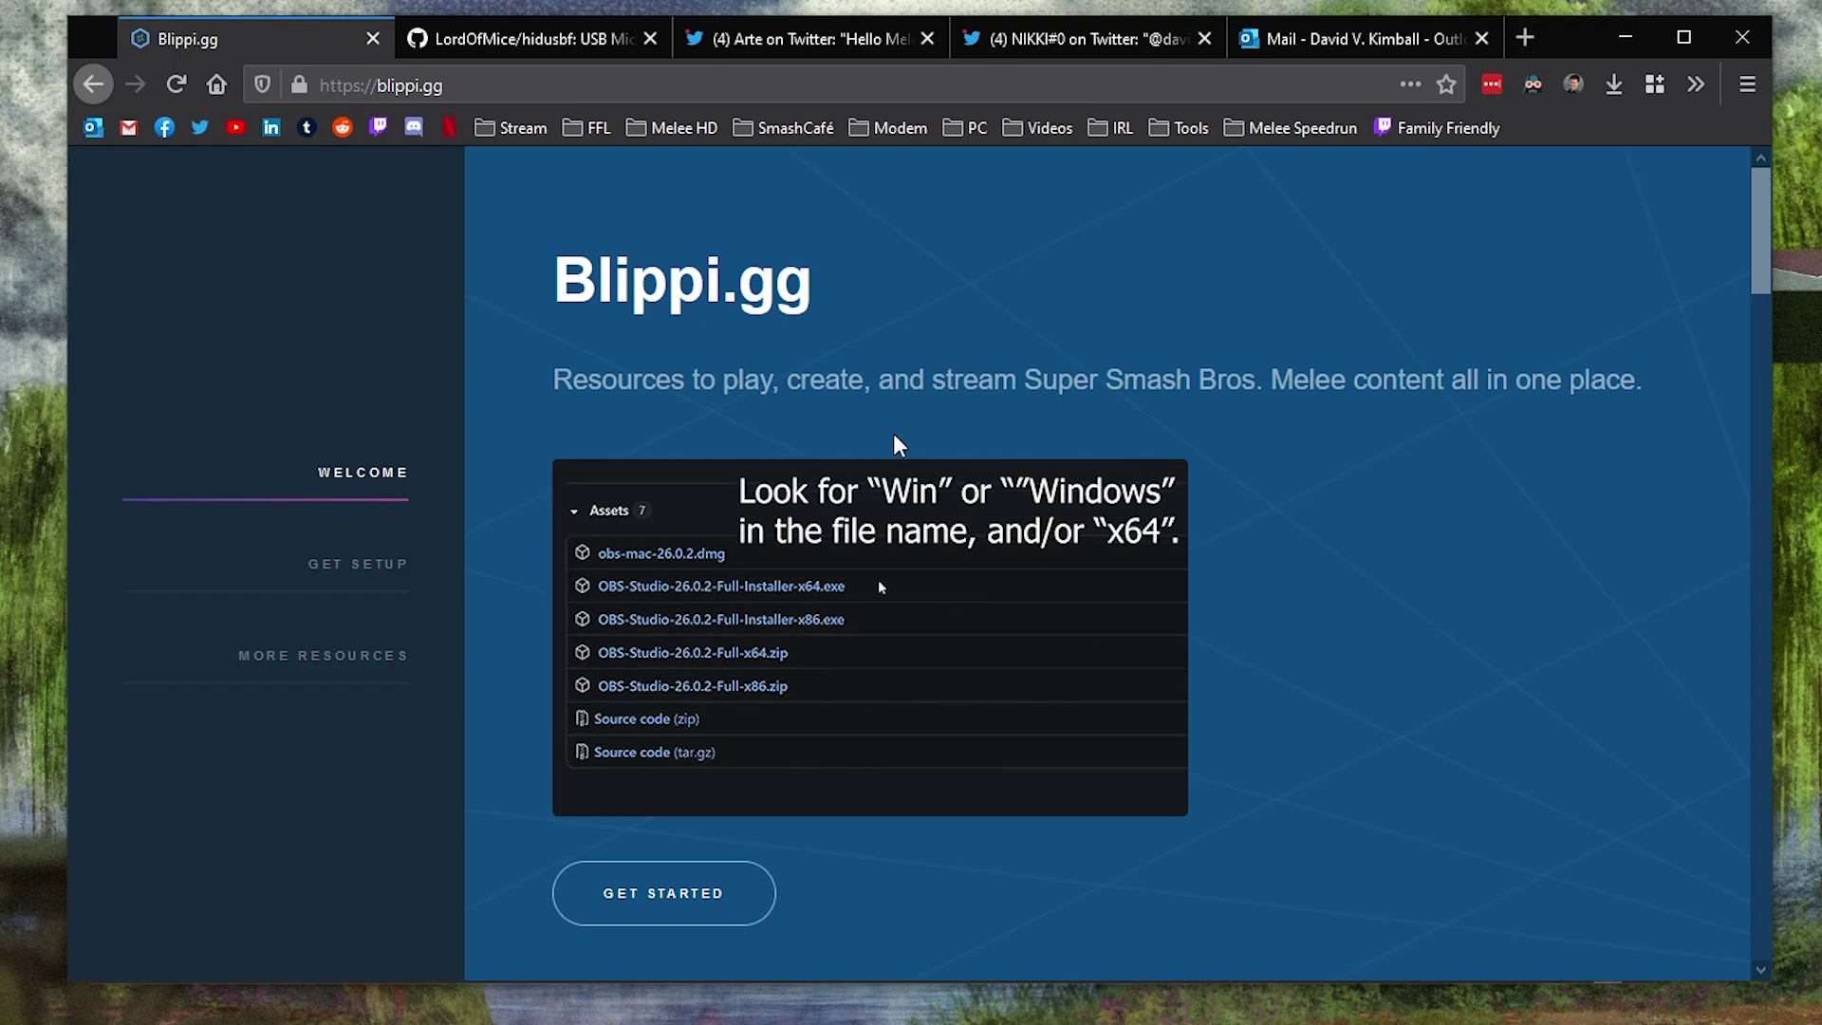
Find the Zadig download in Blippi.gg's Get Started section, then run the saved slippi-zadig.exe.
left_click(655, 897)
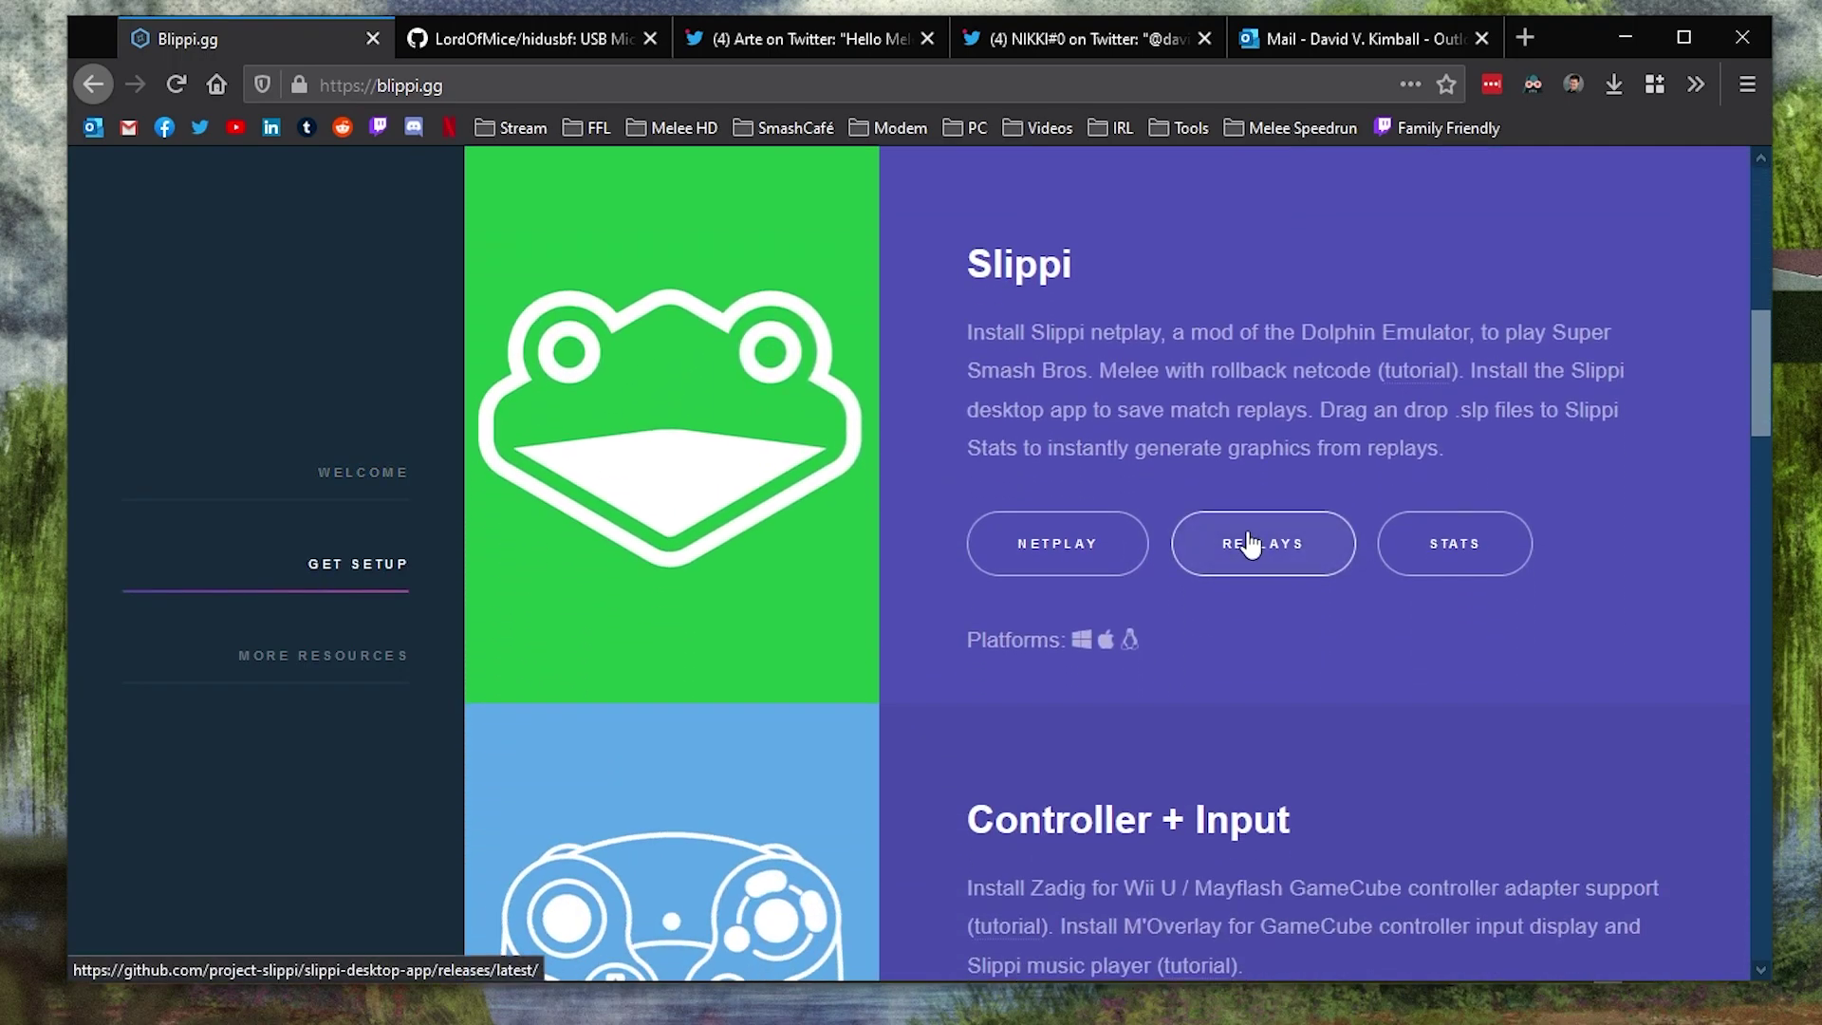
scroll(1234, 537, "down", 4)
left_click(1079, 671)
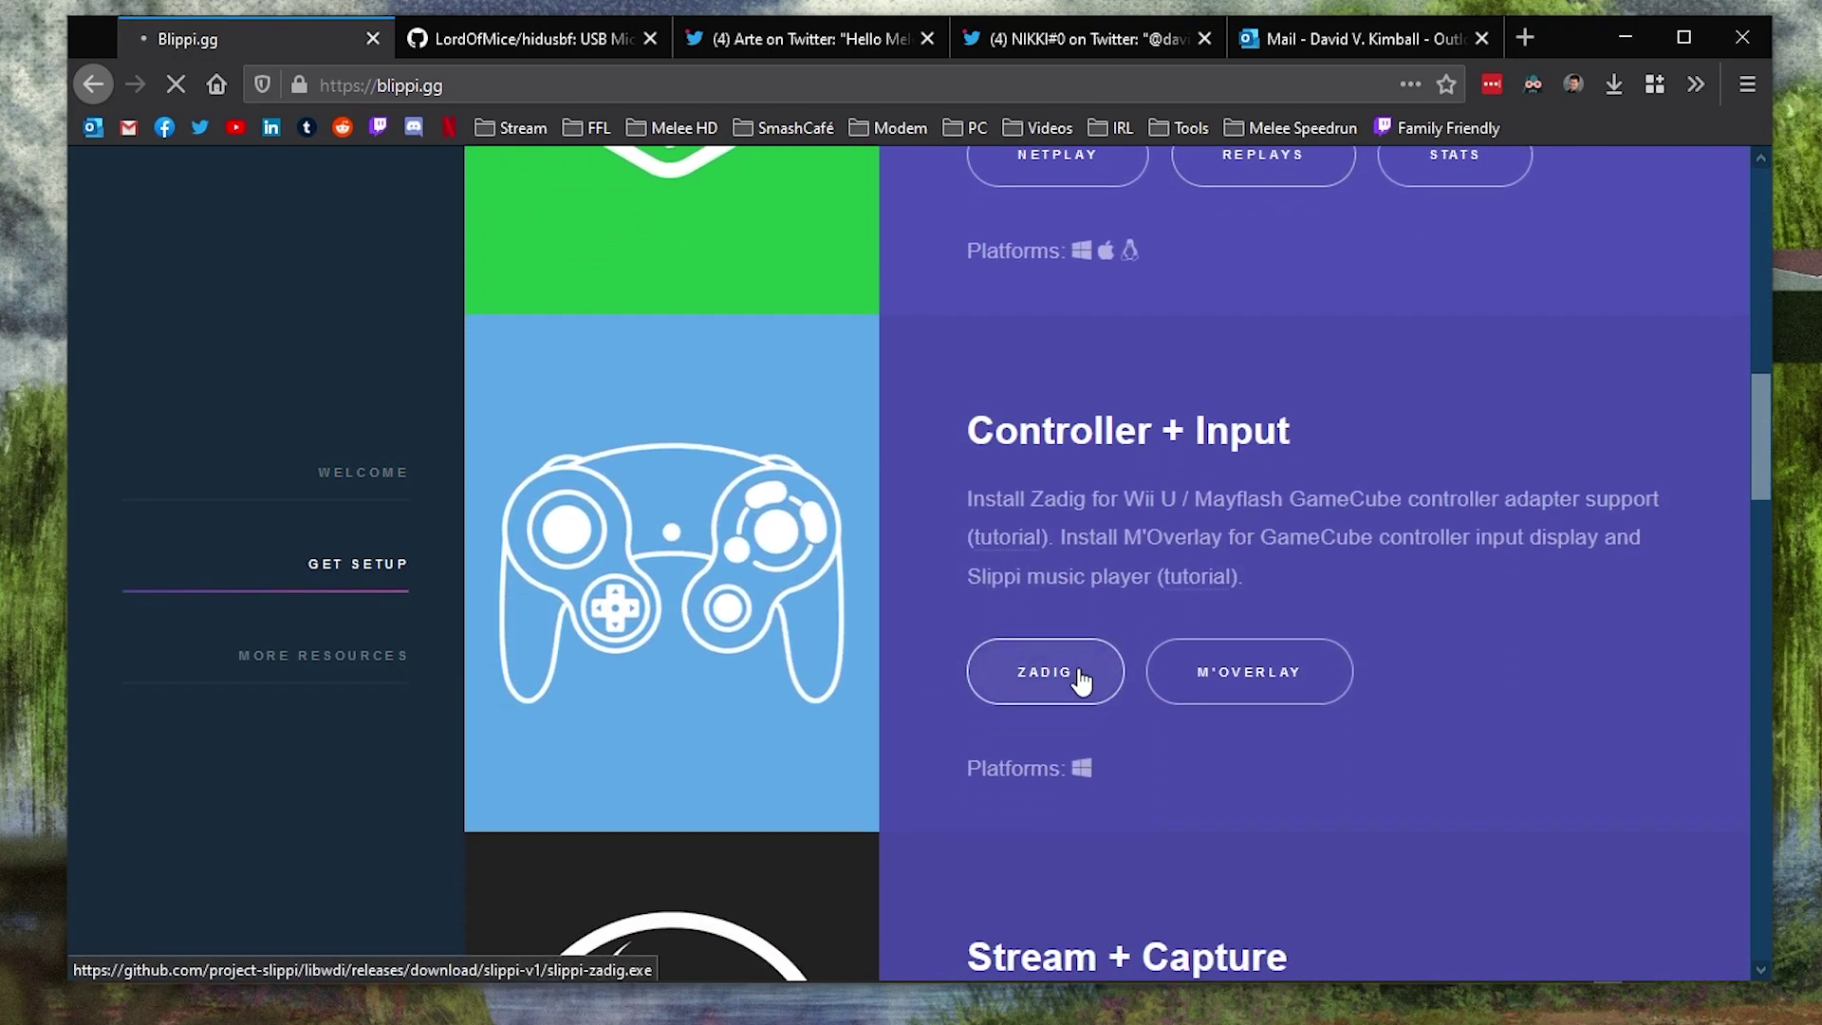
left_click_drag(1355, 785, 1063, 372)
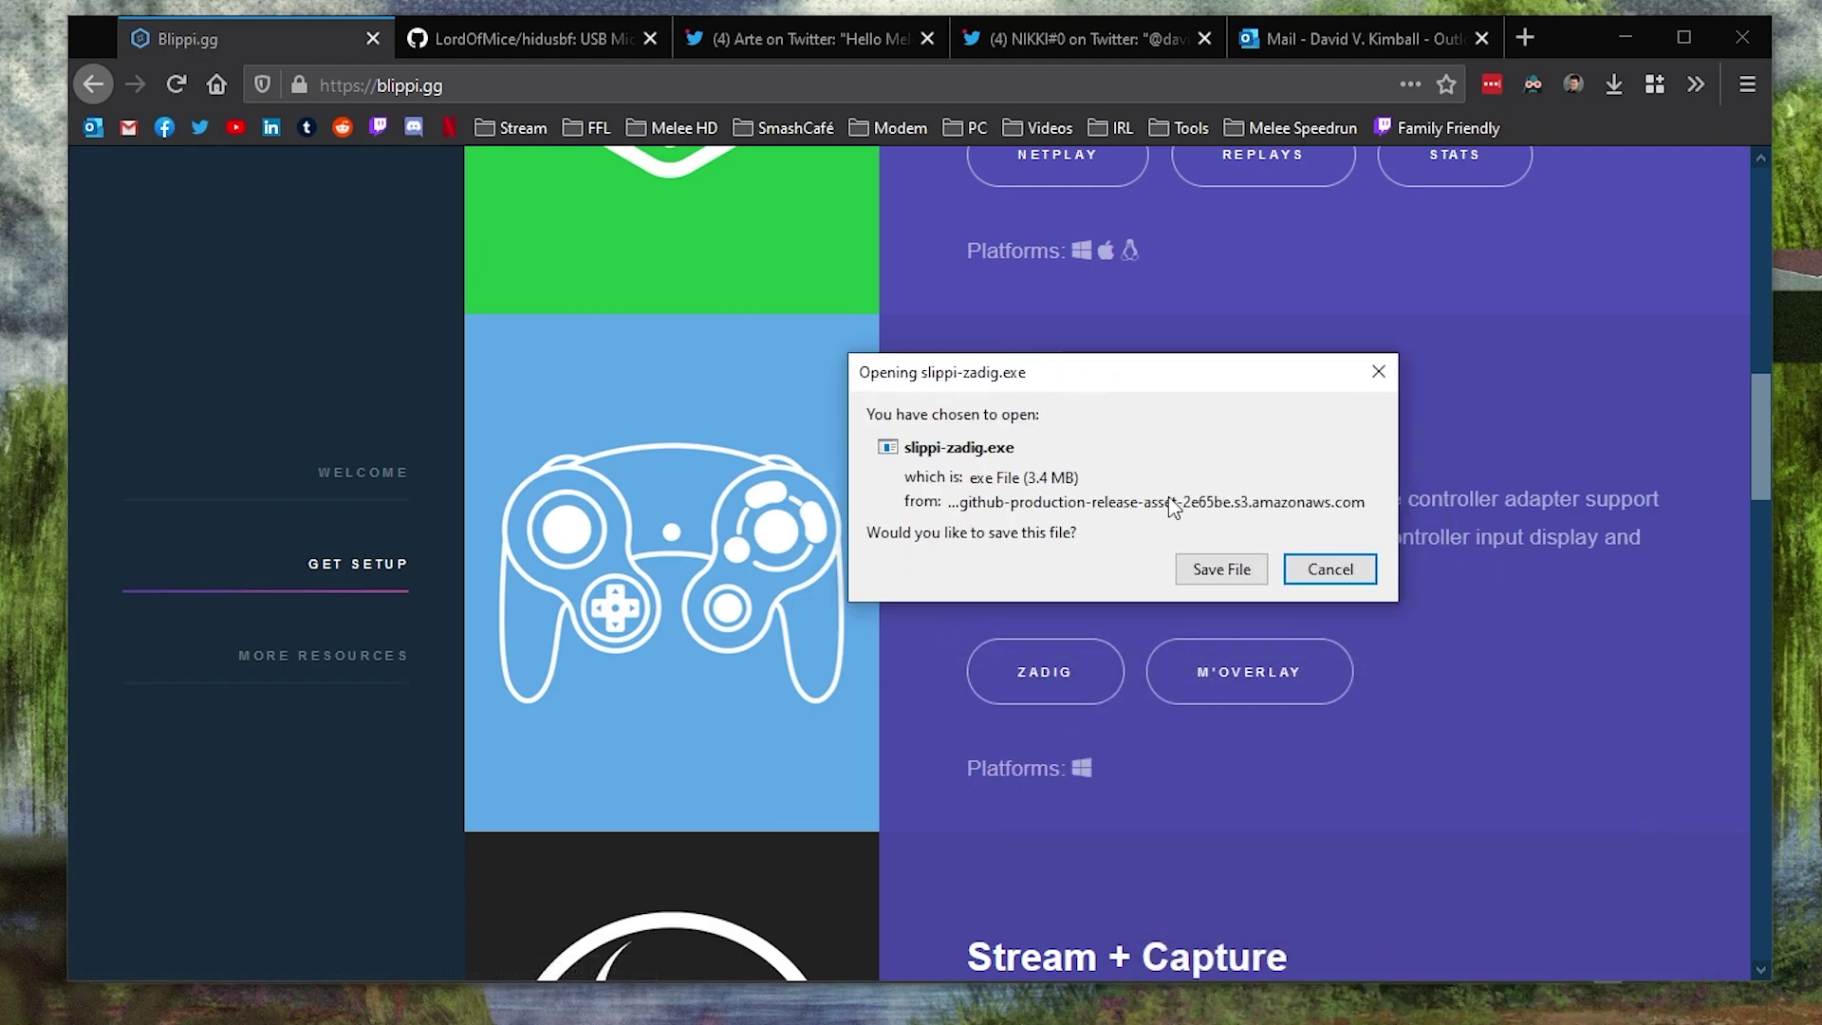
left_click(1376, 371)
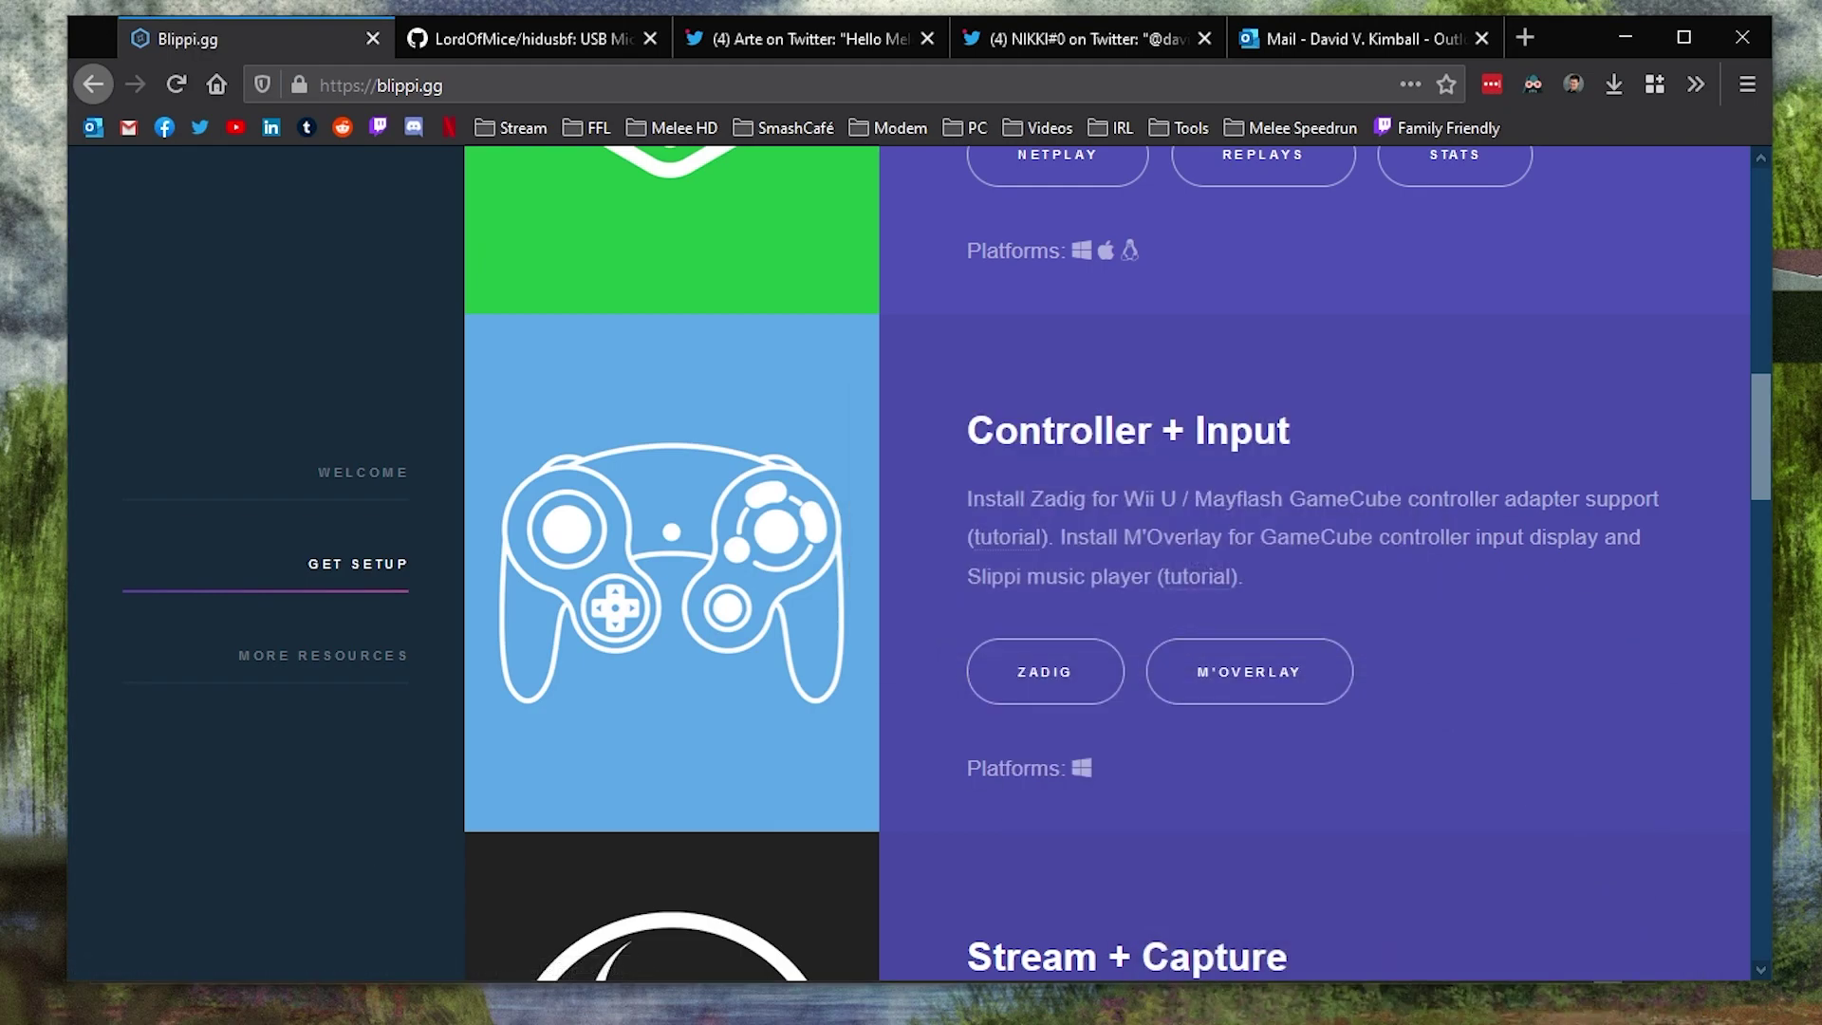
key("alt+Tab")
double_click(453, 368)
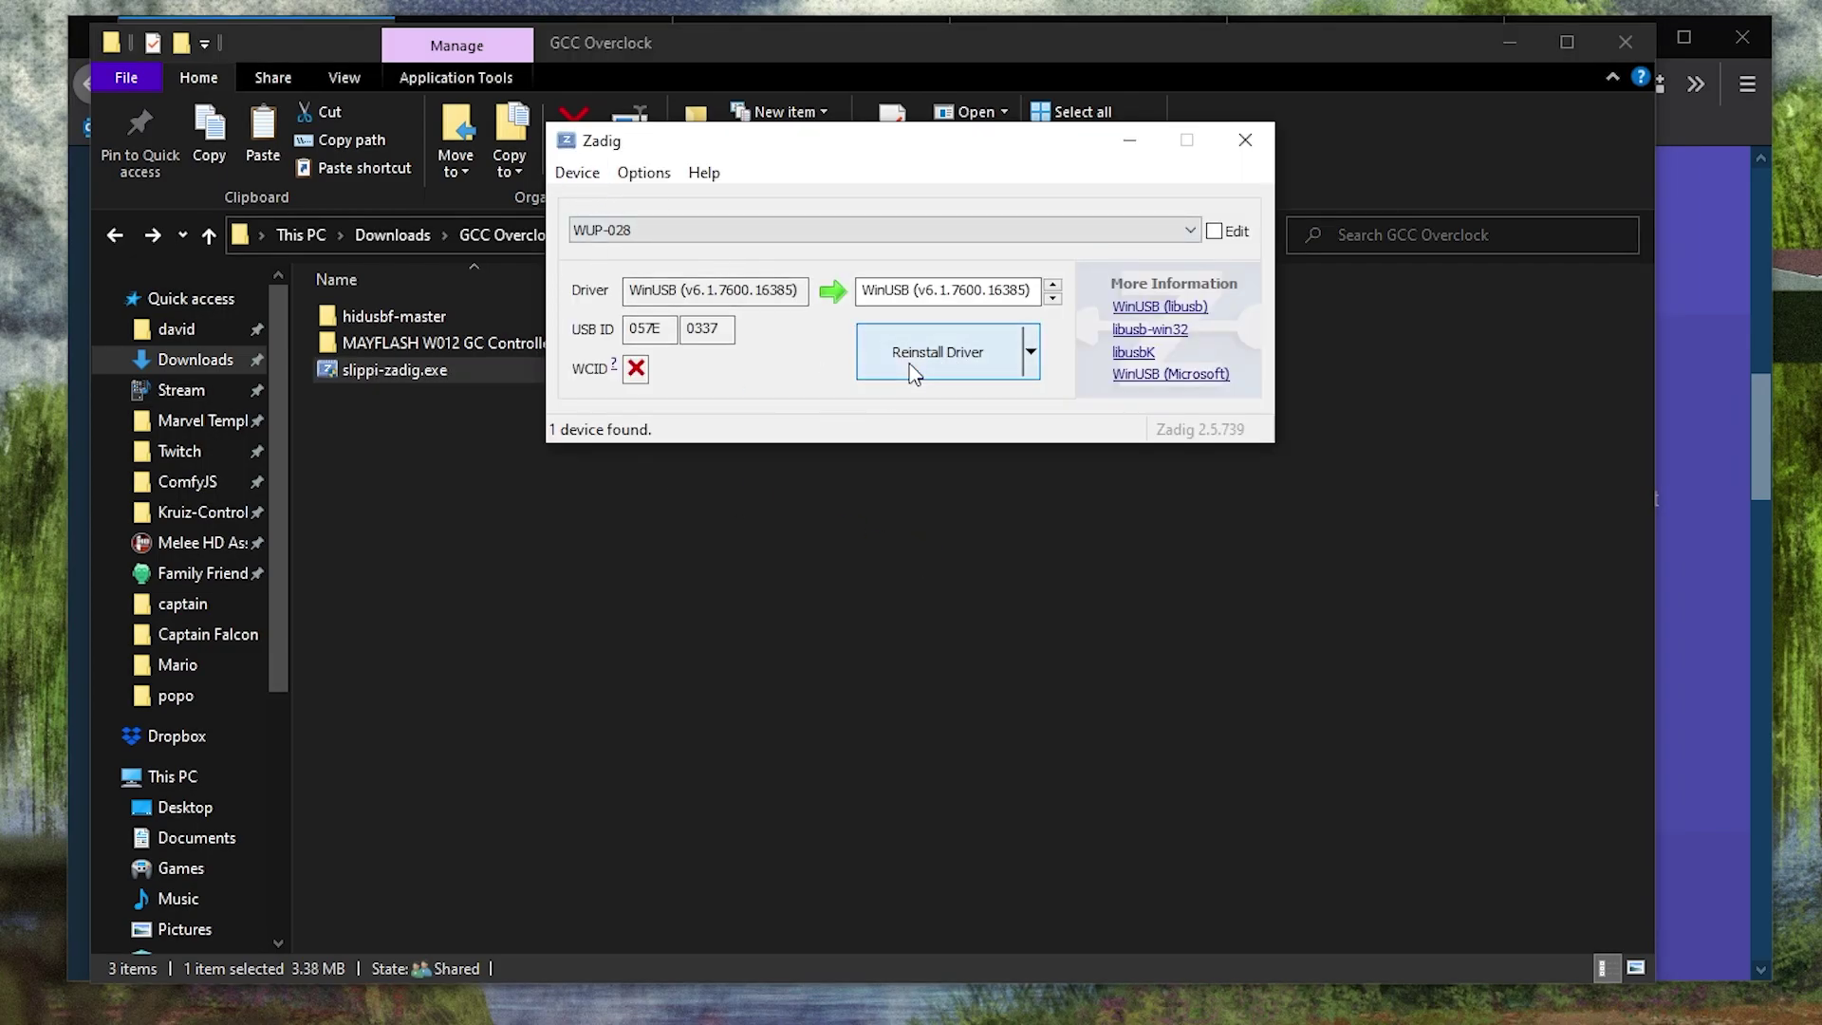
Reinstall the WinUSB driver for the WUP-028 adapter in Zadig, then close Zadig.
left_click(909, 364)
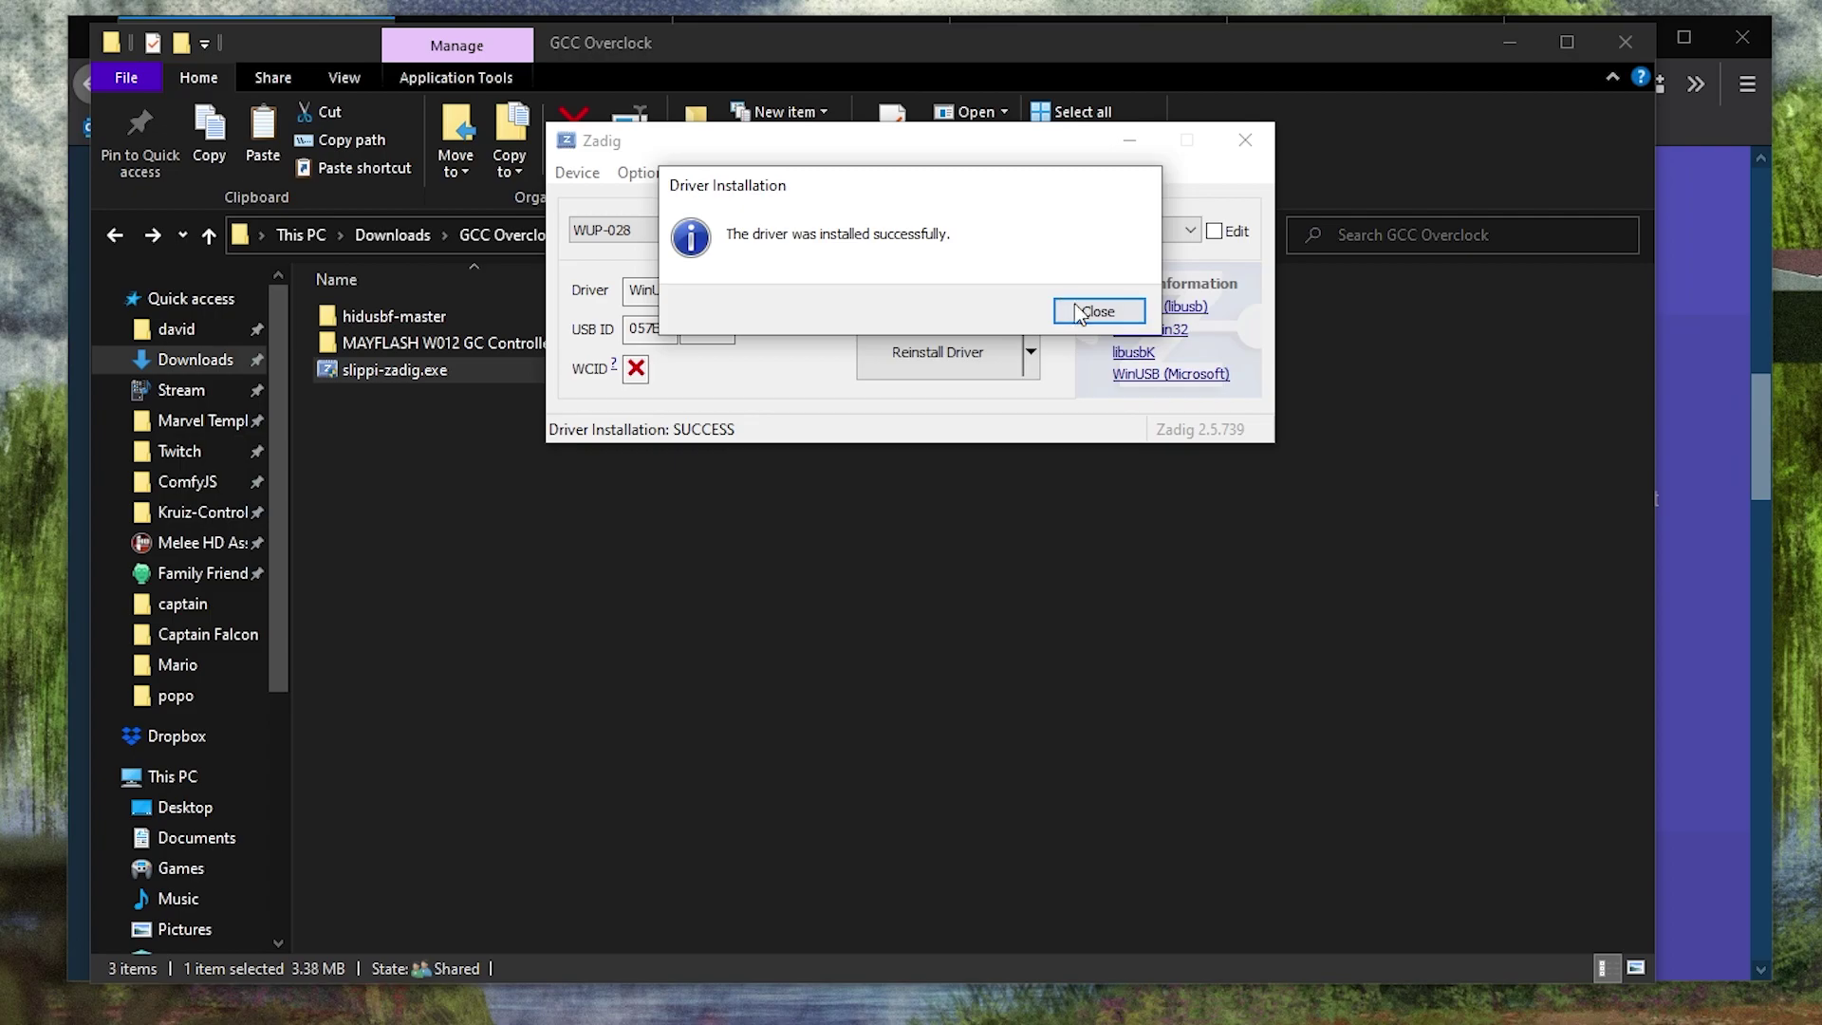
left_click(1098, 312)
left_click(1245, 142)
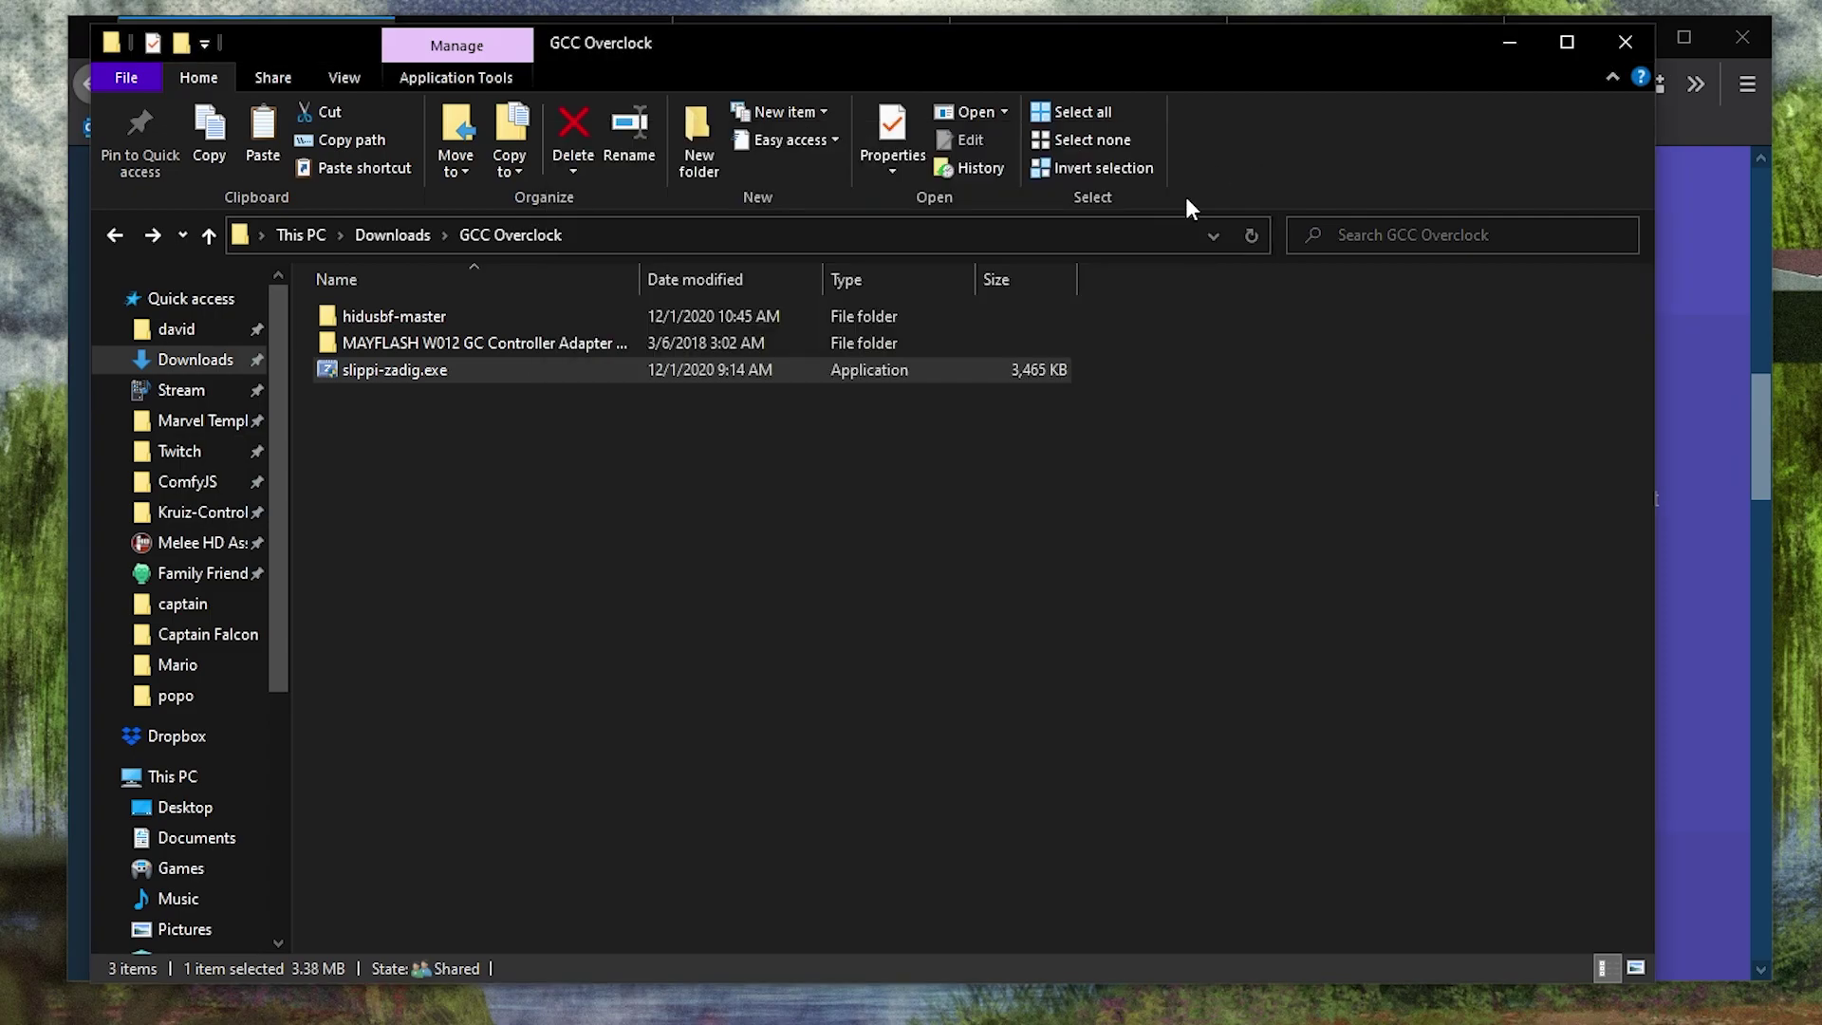
left_click(750, 617)
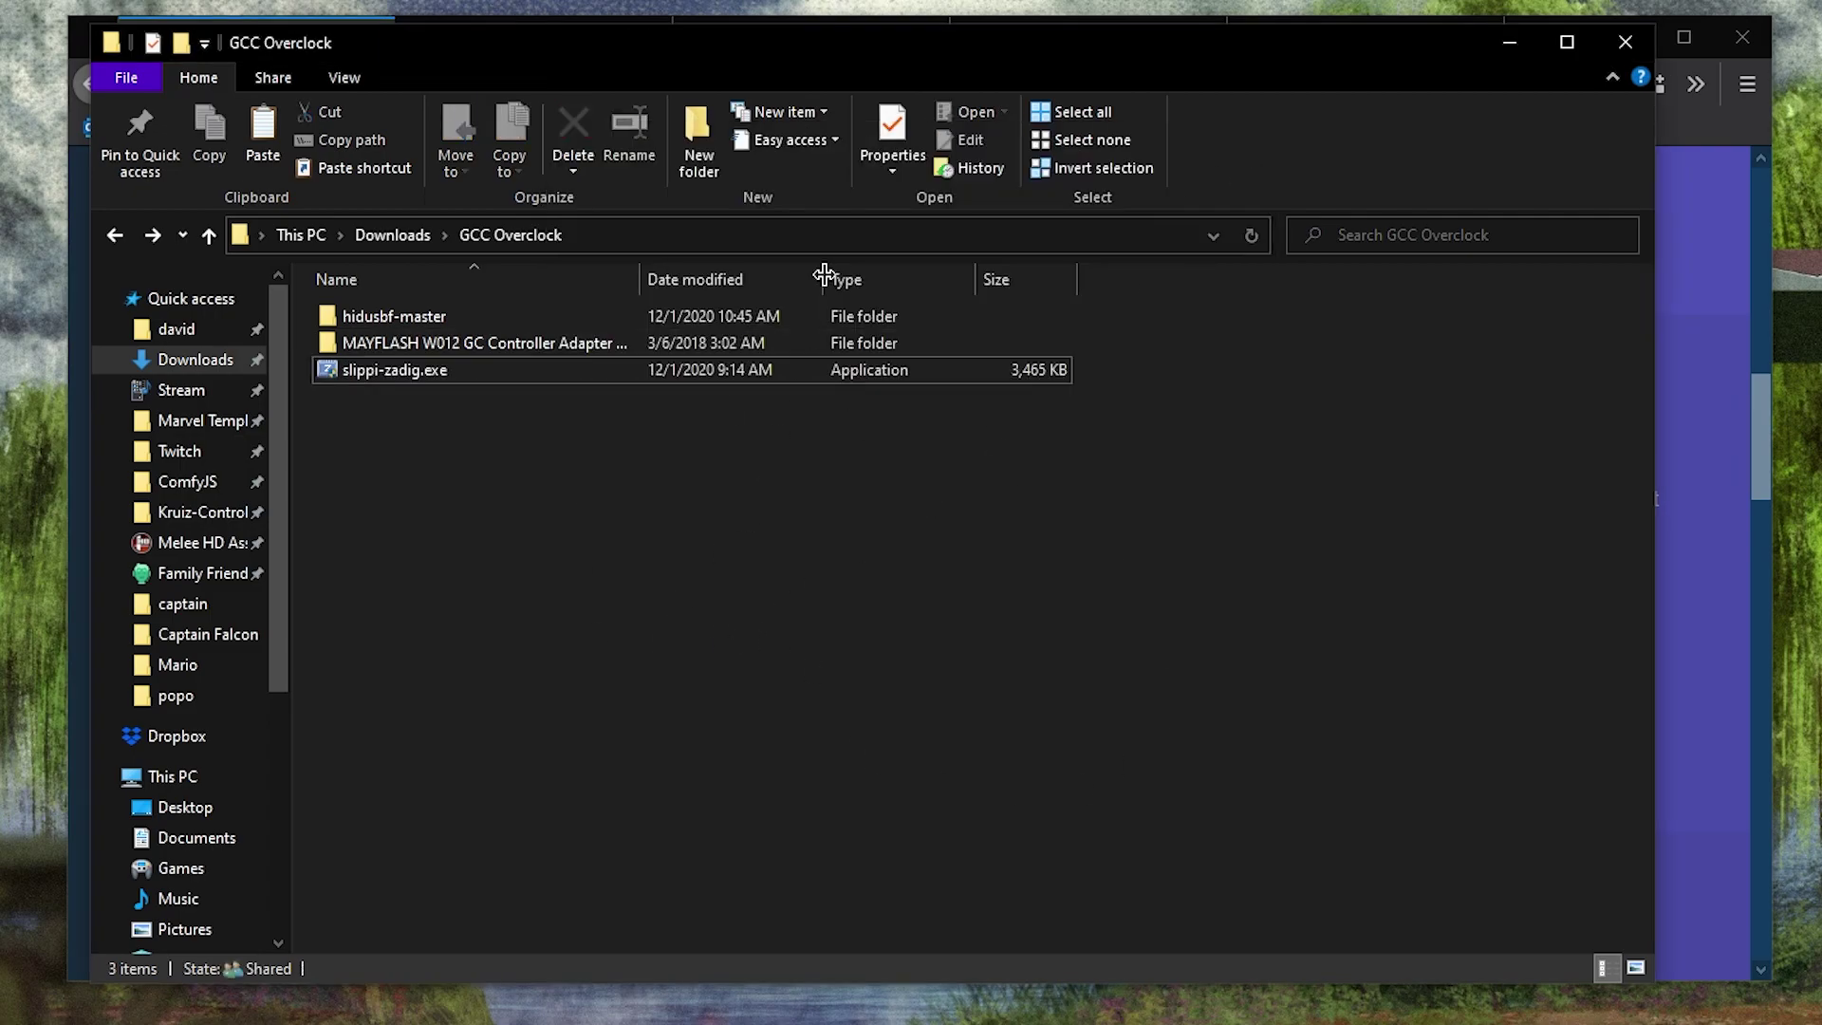
Open the Overclock Your GCC Adapter guide from Blippi.gg's More Resources section in a new tab.
left_click_drag(875, 40, 1033, 76)
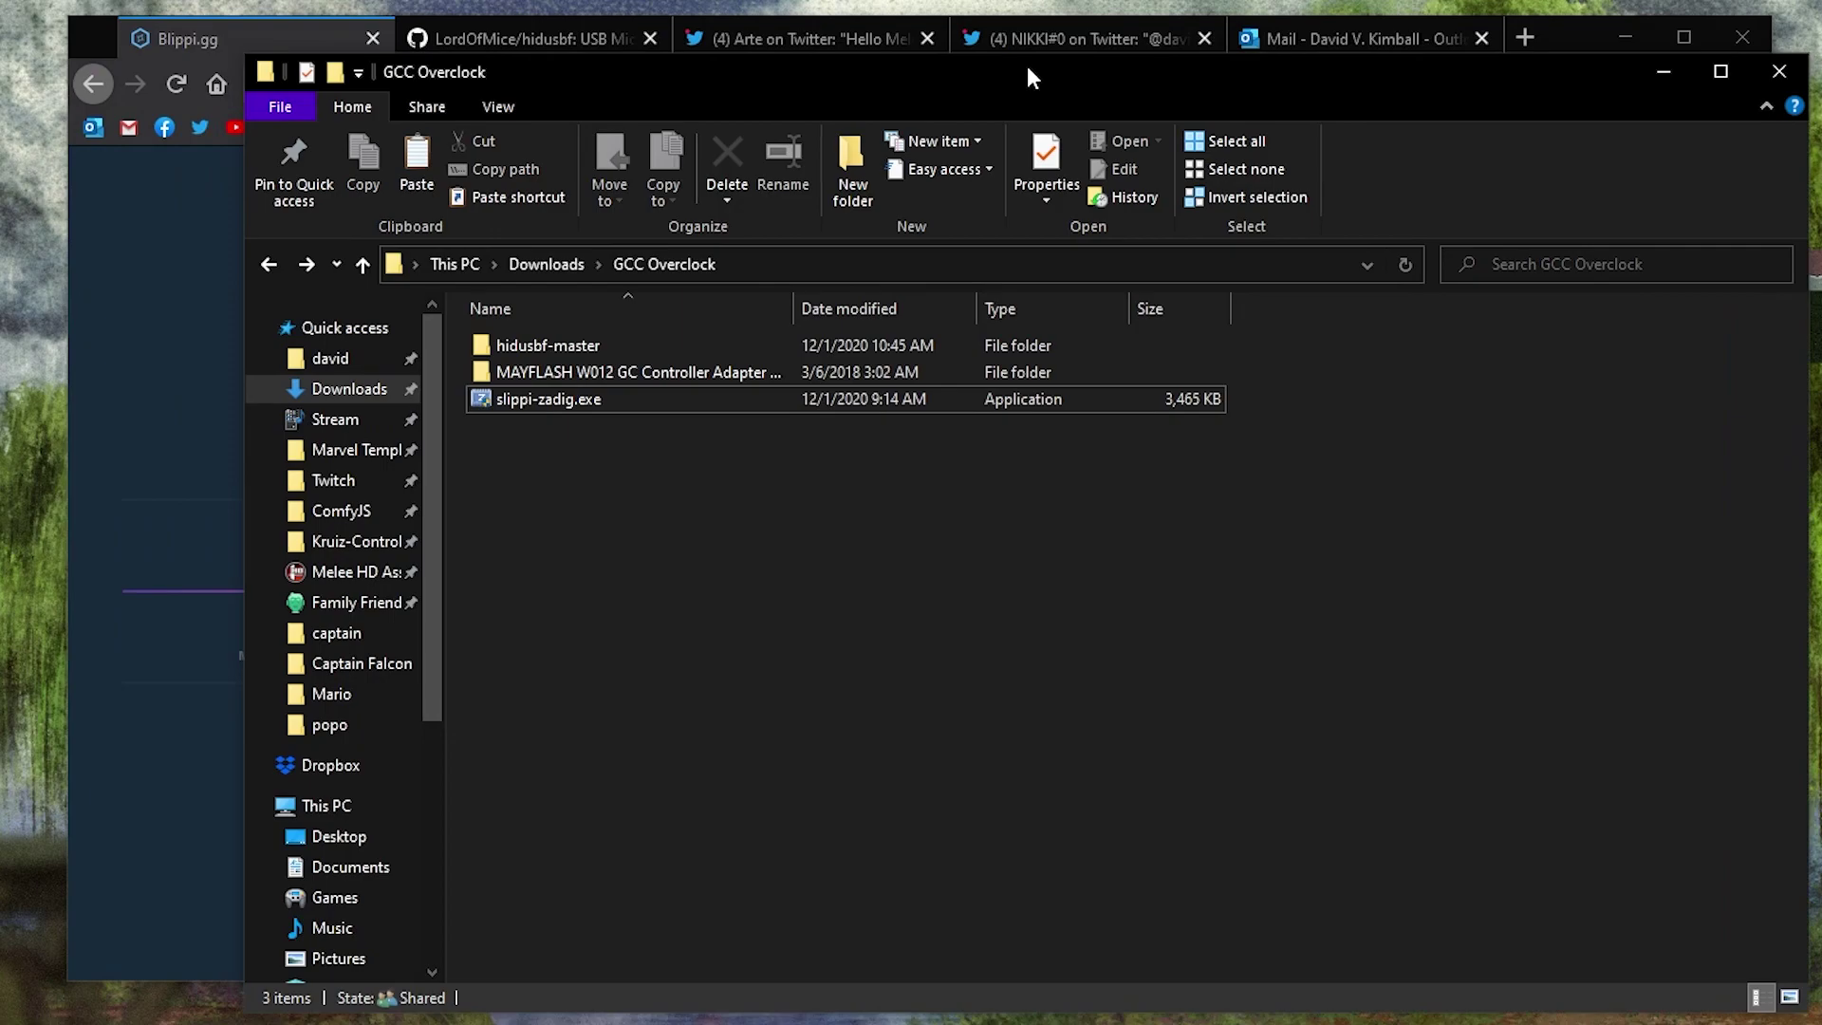
left_click(272, 37)
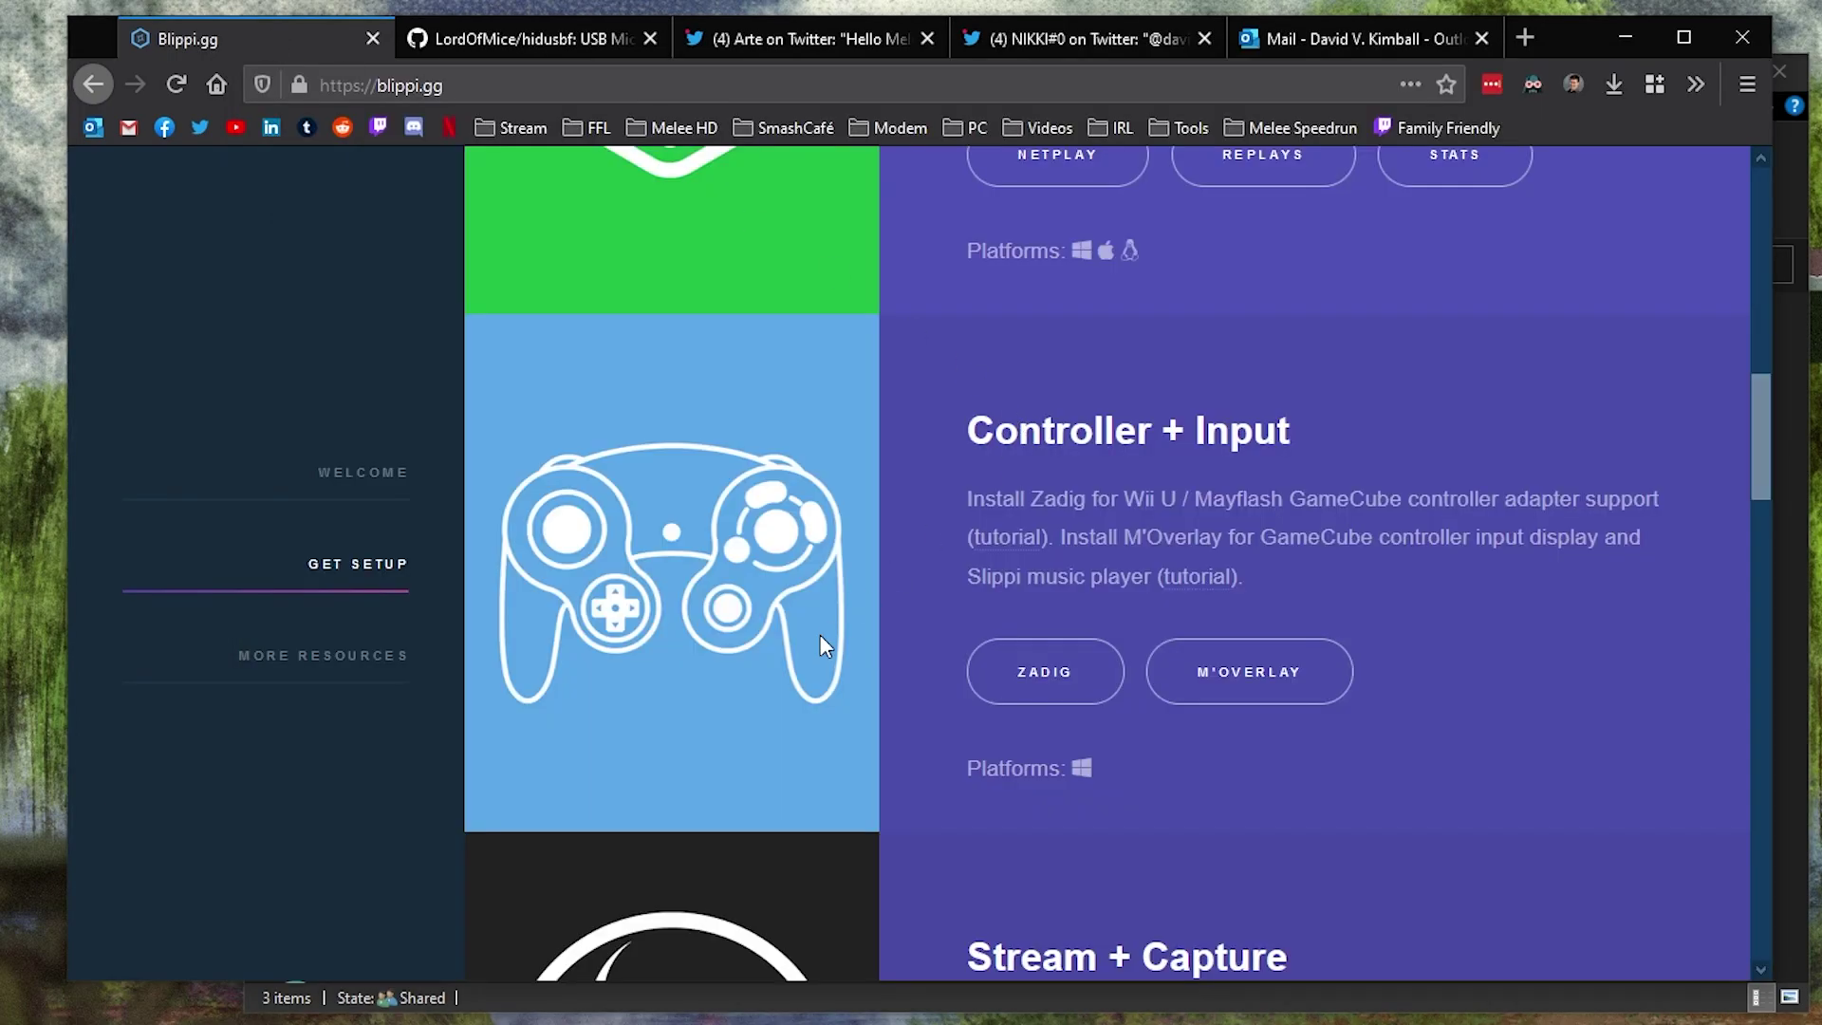
left_click(343, 670)
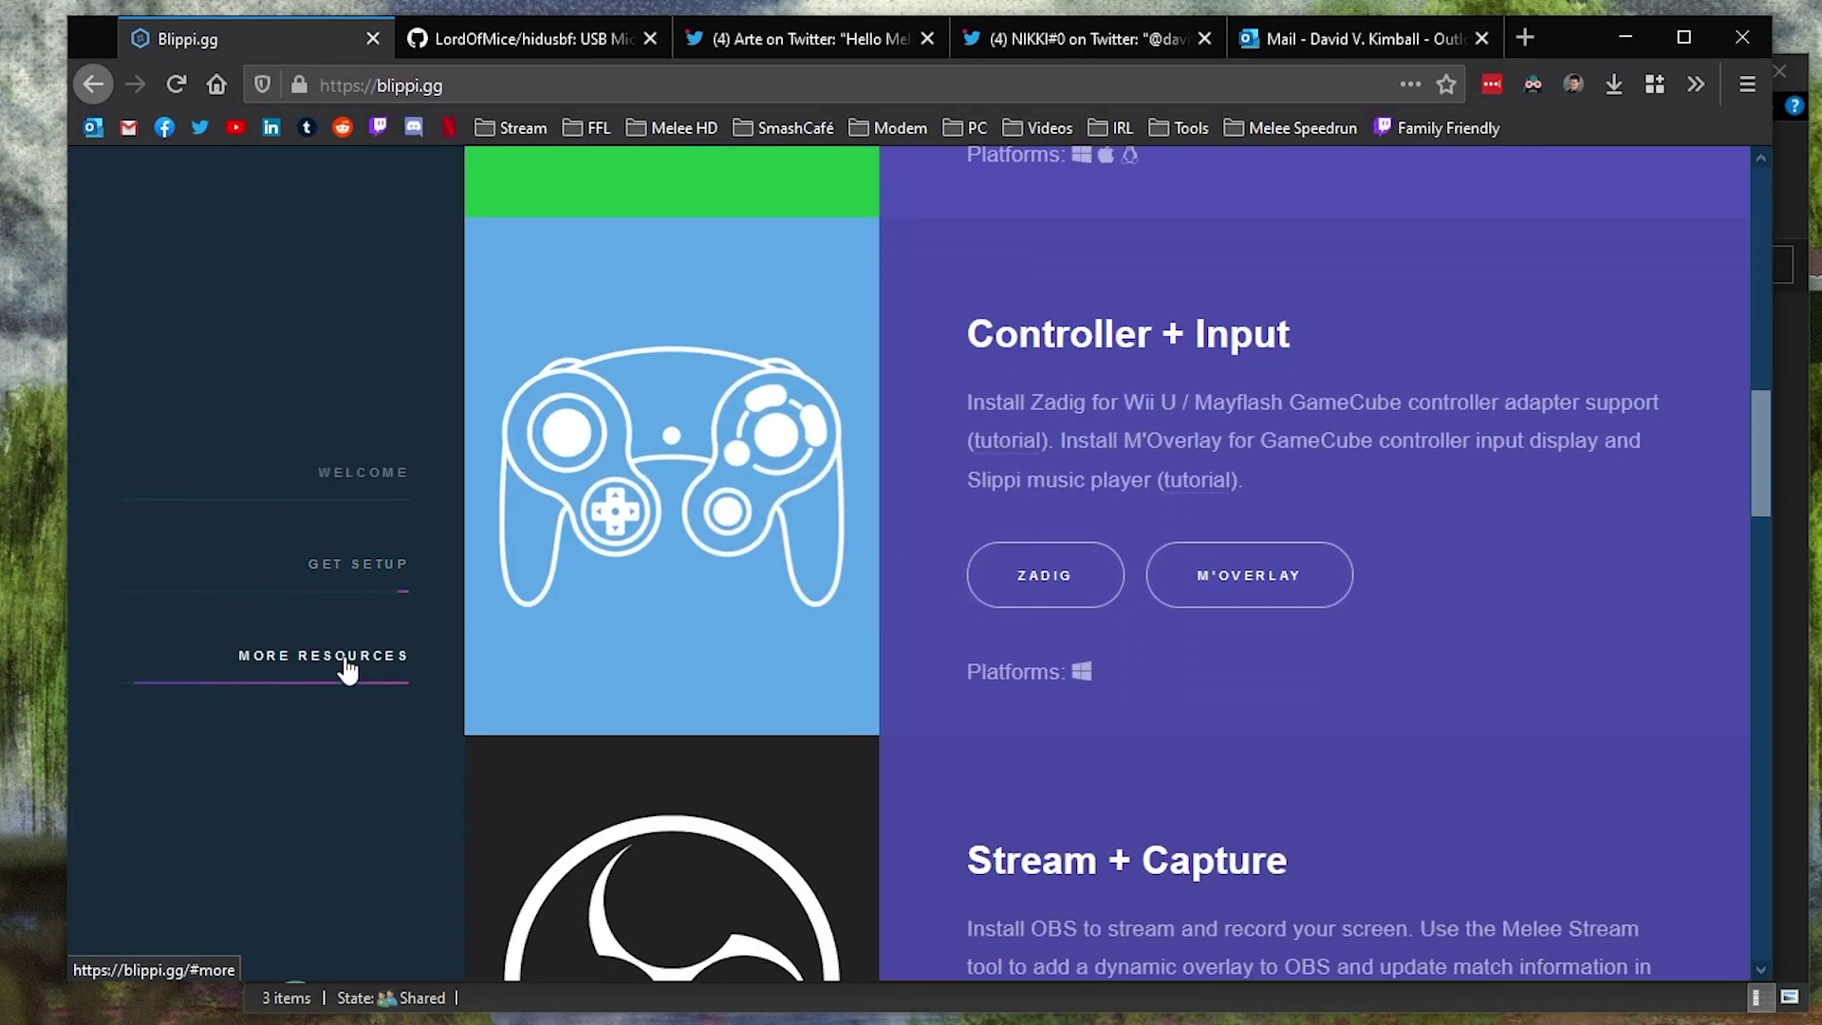
scroll(1042, 465, "down", 5)
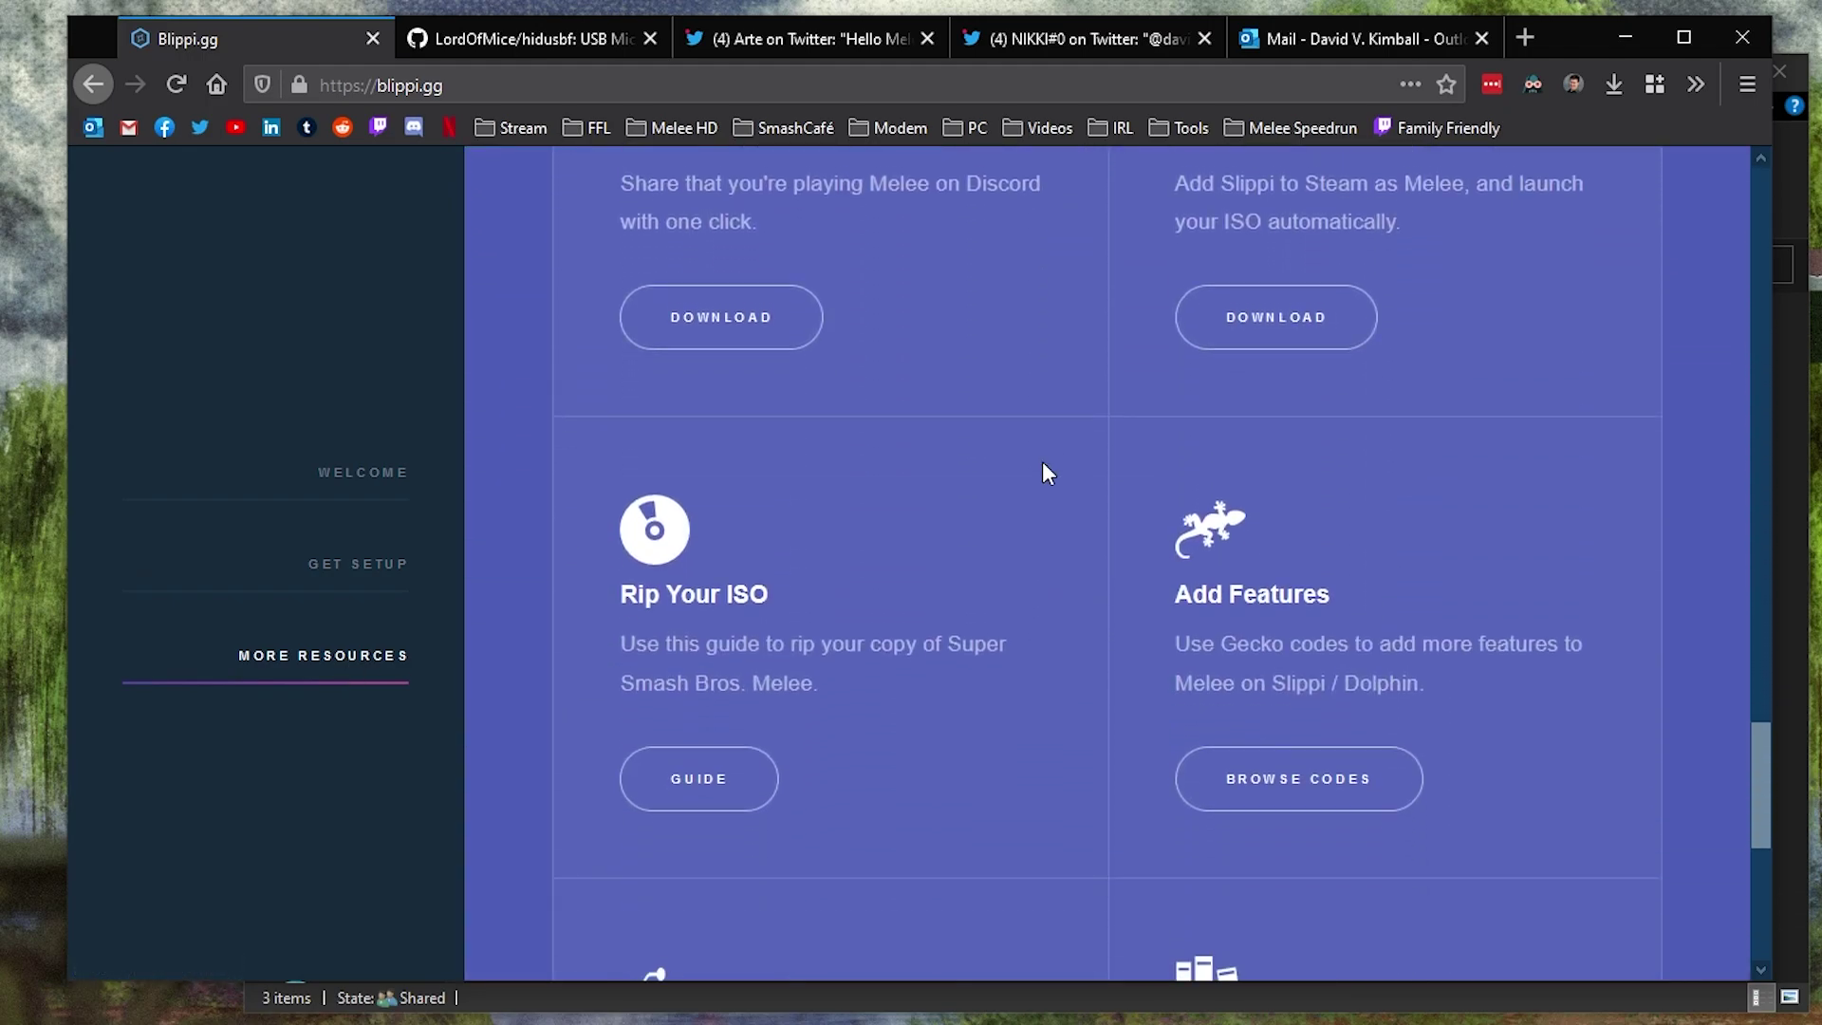
scroll(1042, 462, "up", 3)
scroll(1042, 465, "down", 8)
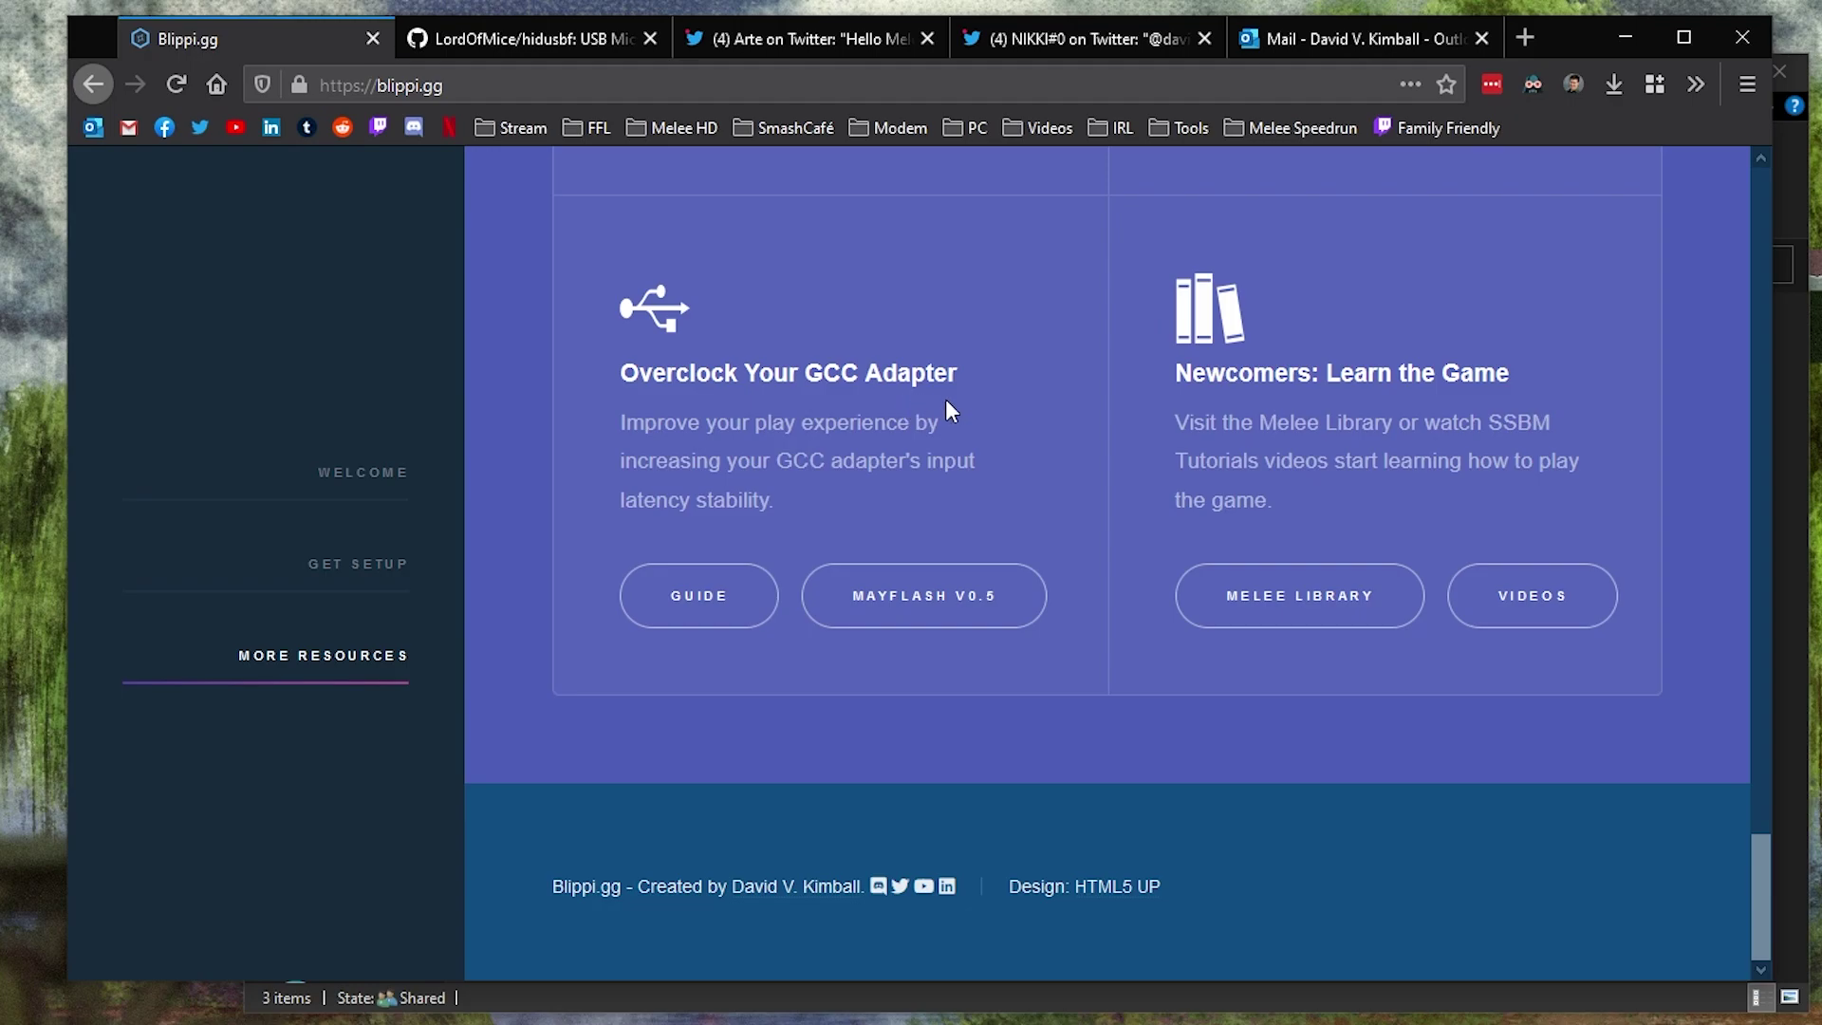
left_click(706, 612)
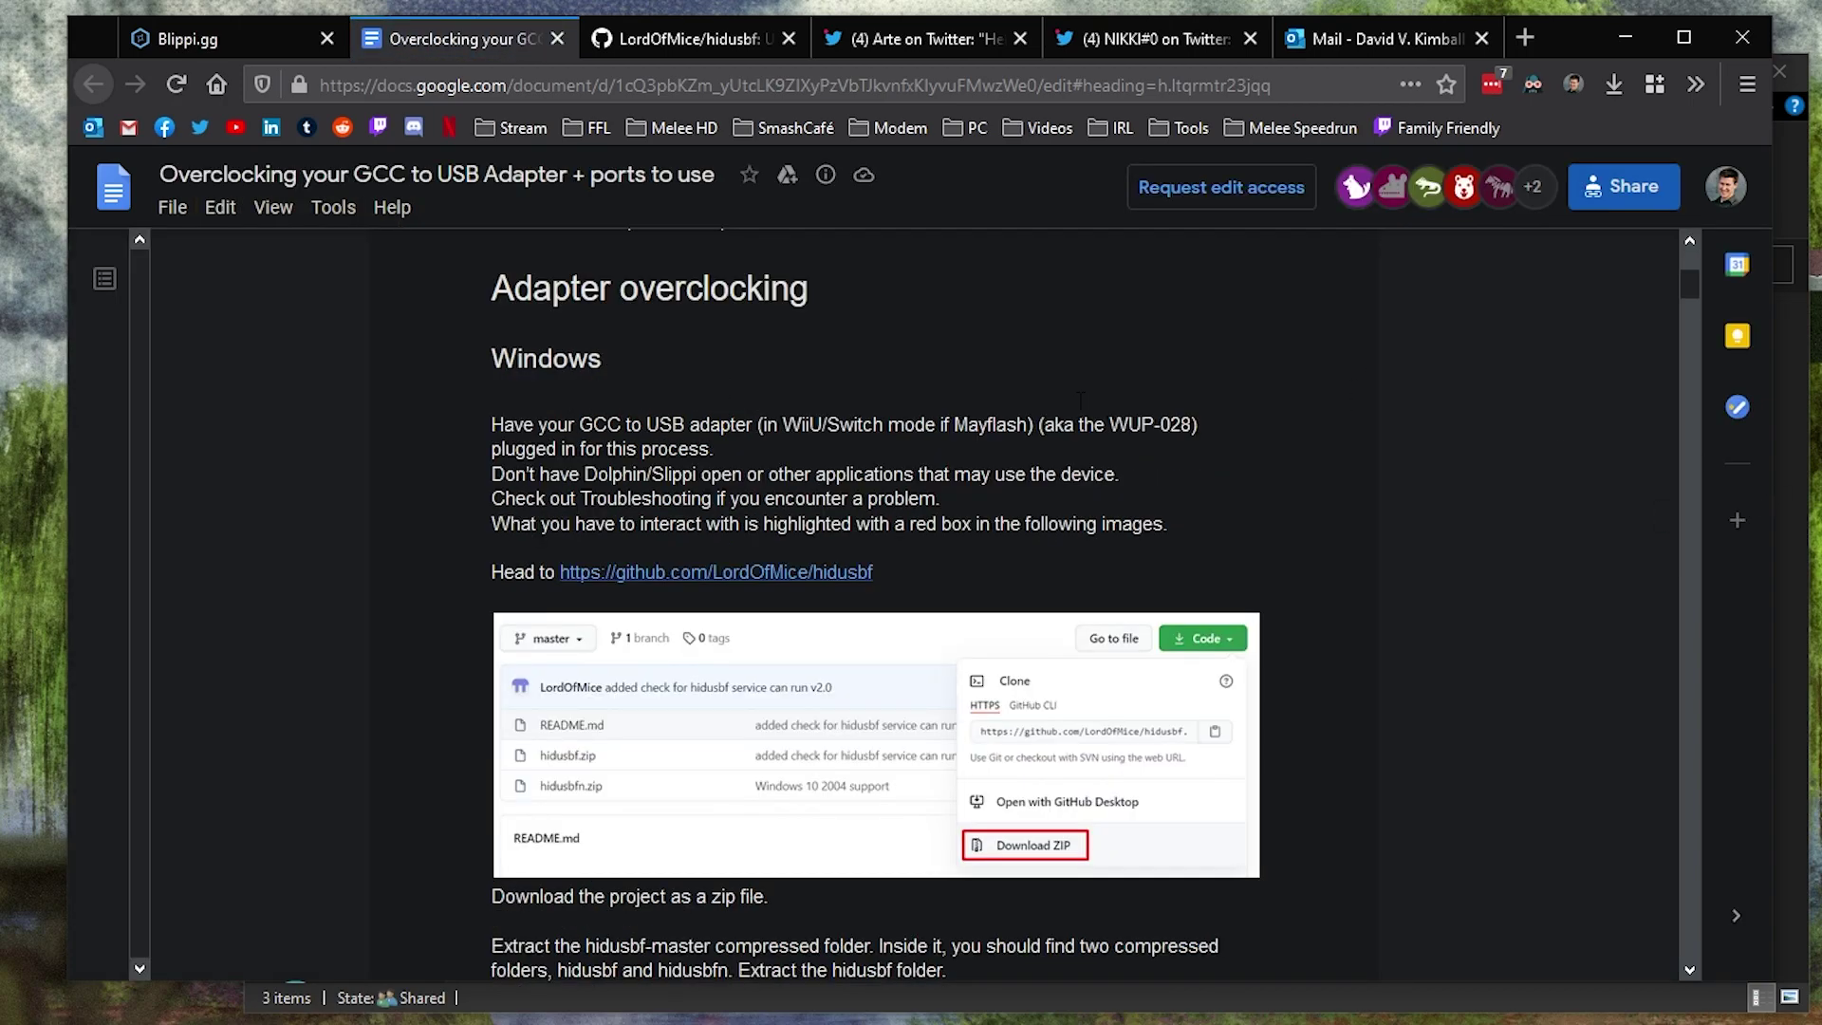
left_click(692, 55)
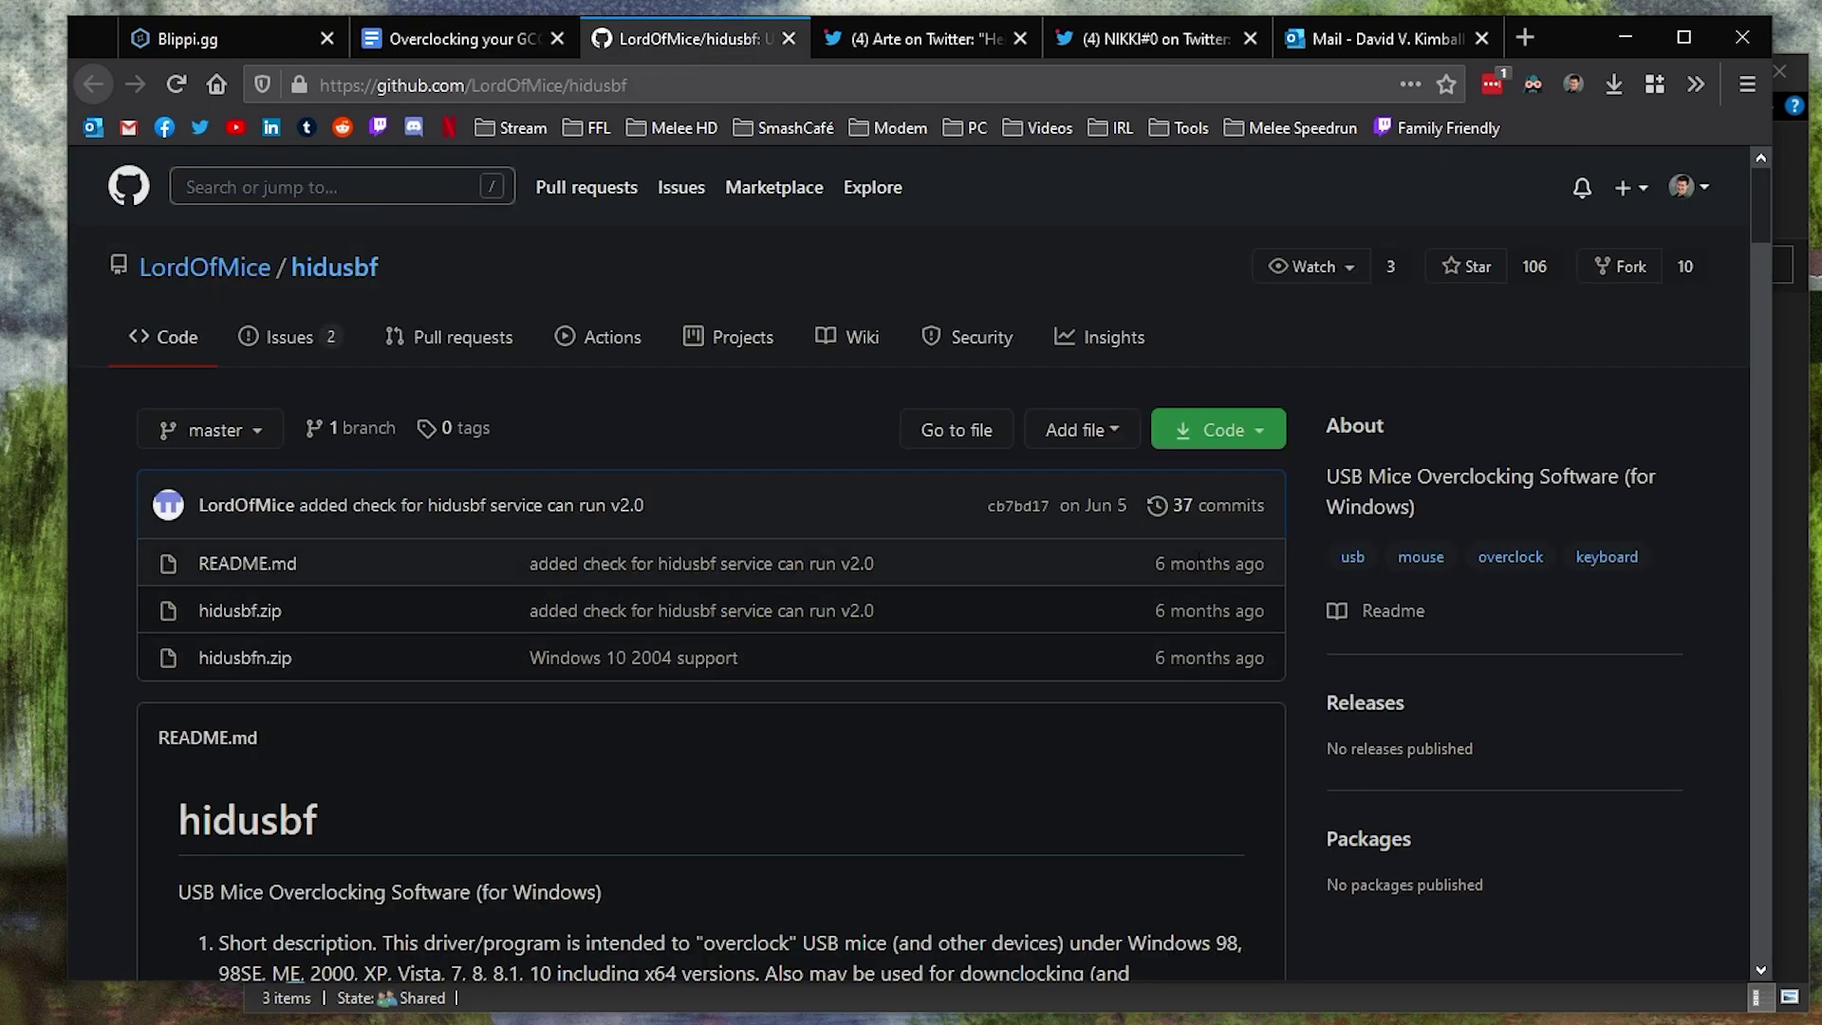
left_click(1227, 435)
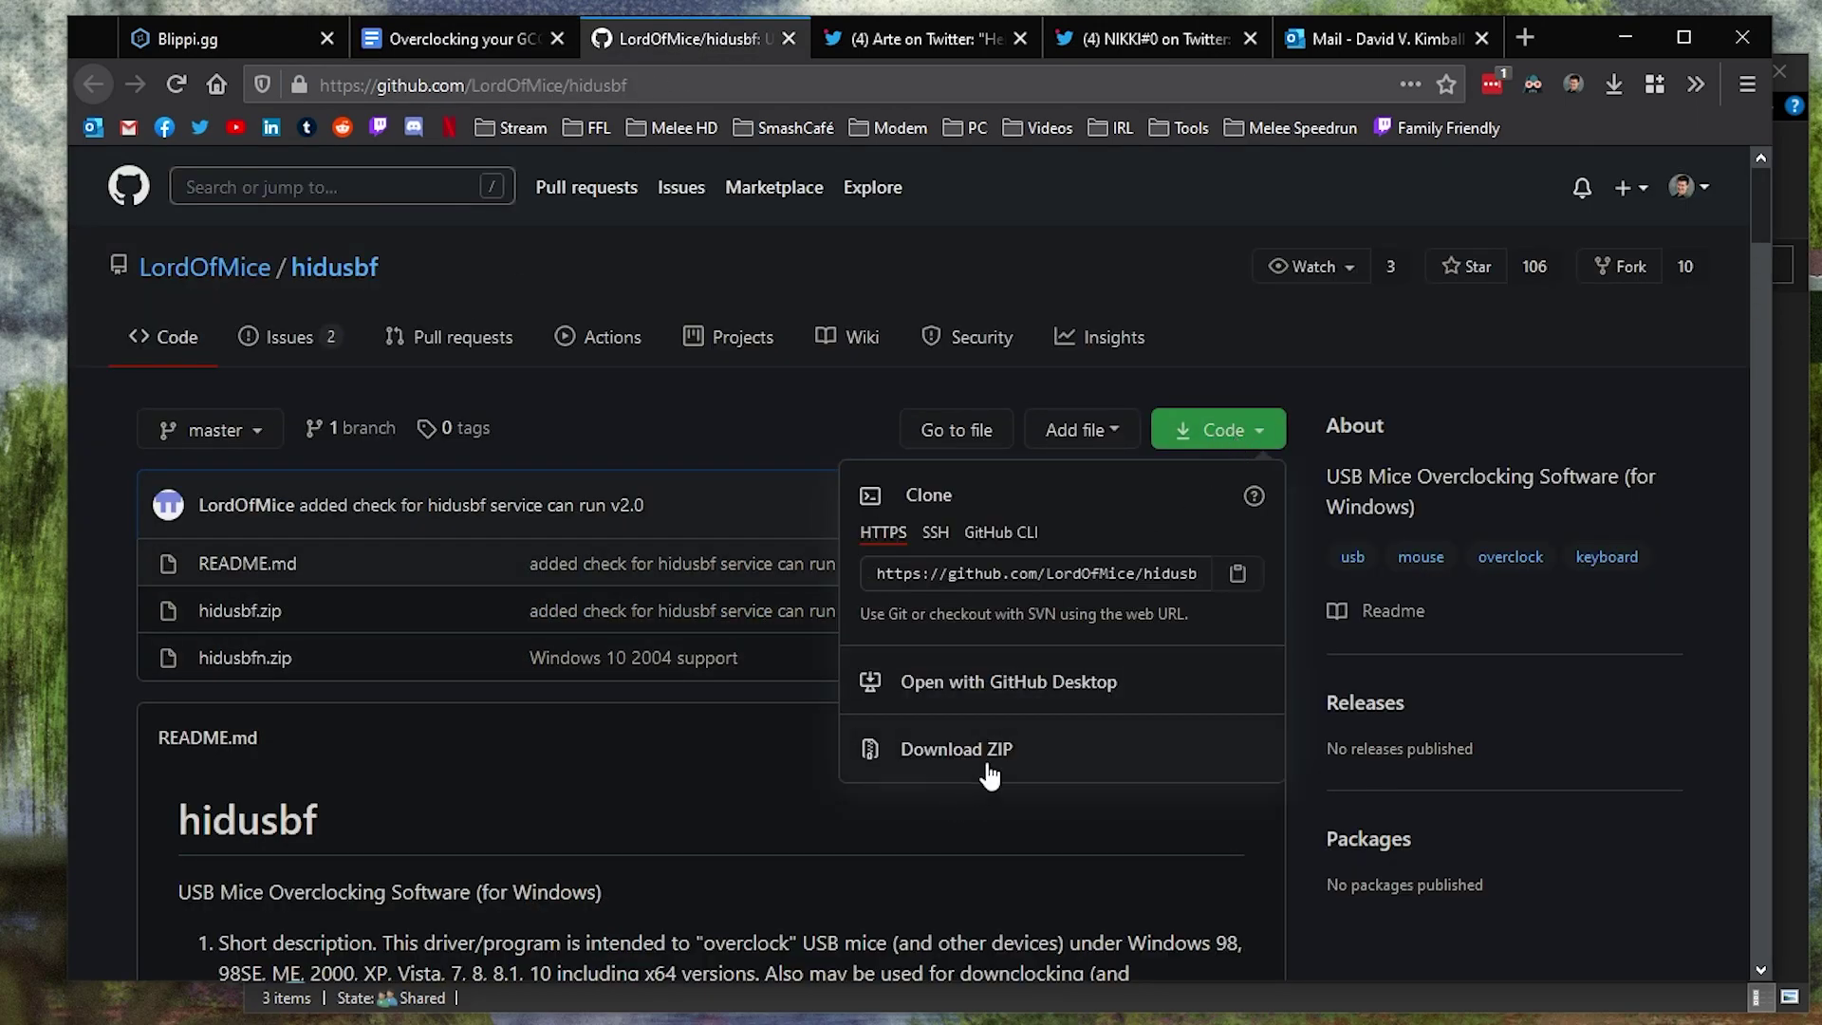
left_click(1063, 297)
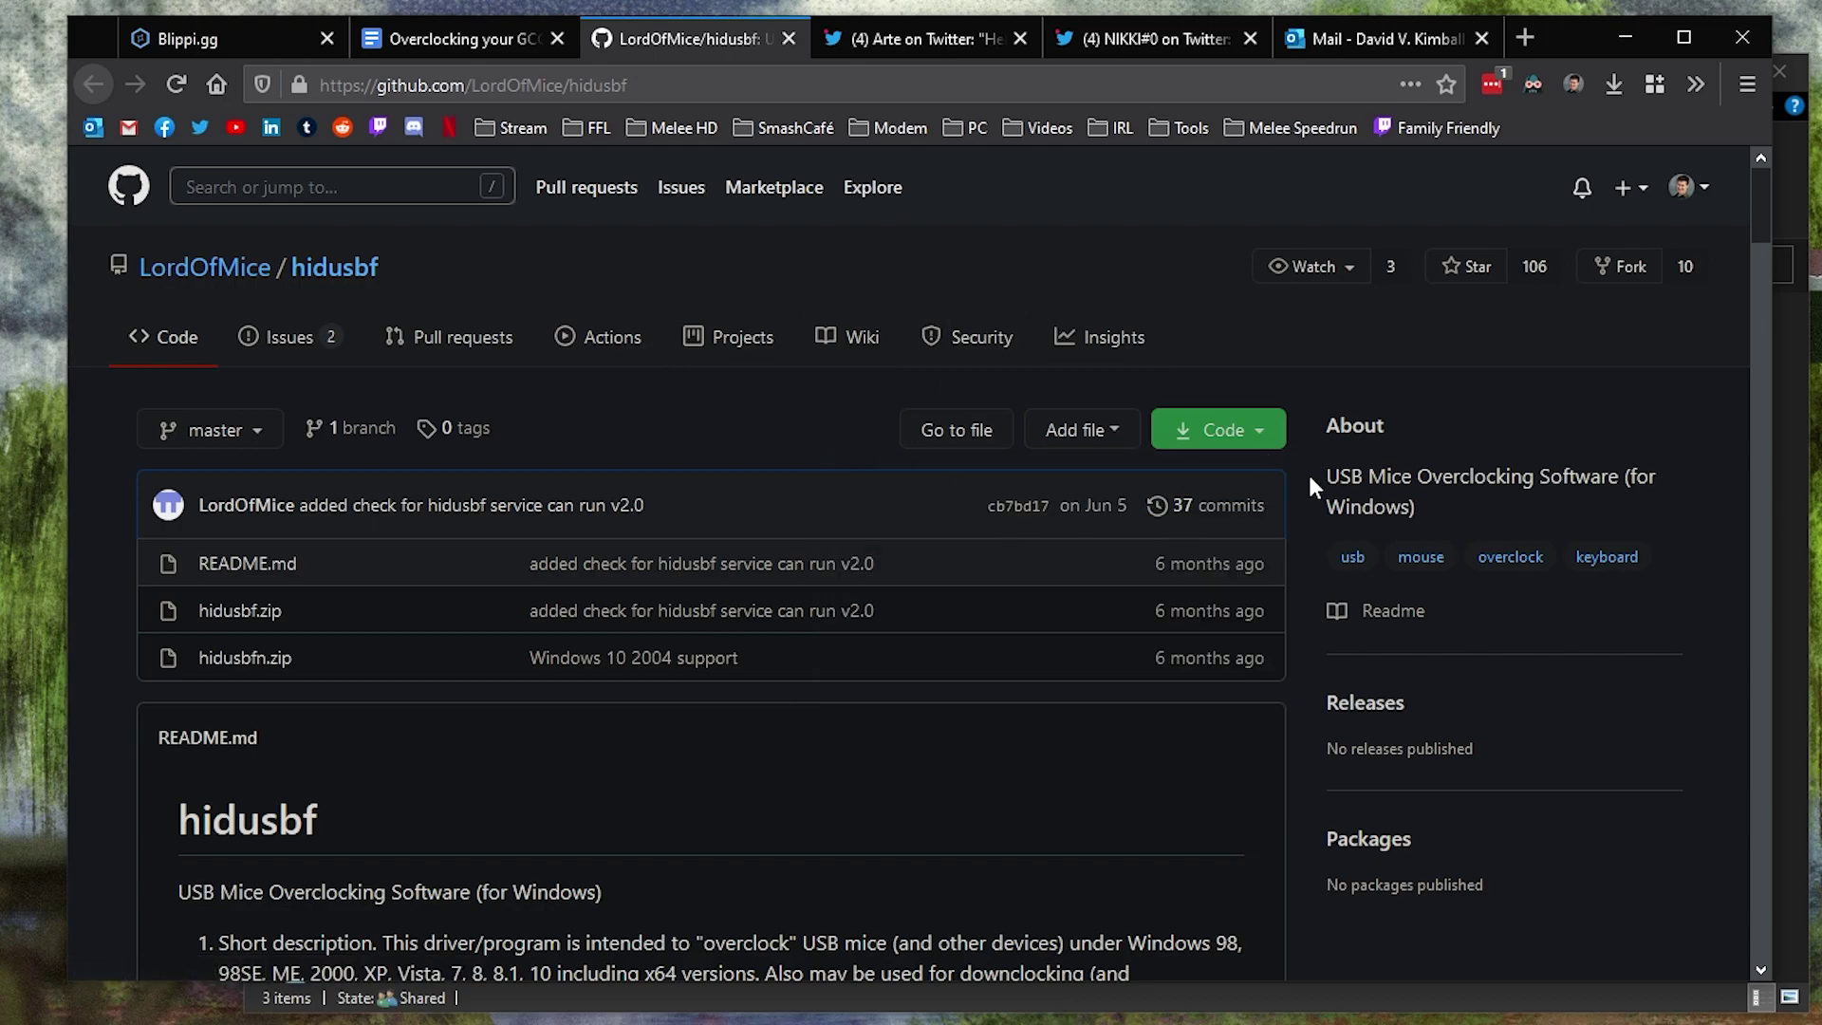
left_click(465, 39)
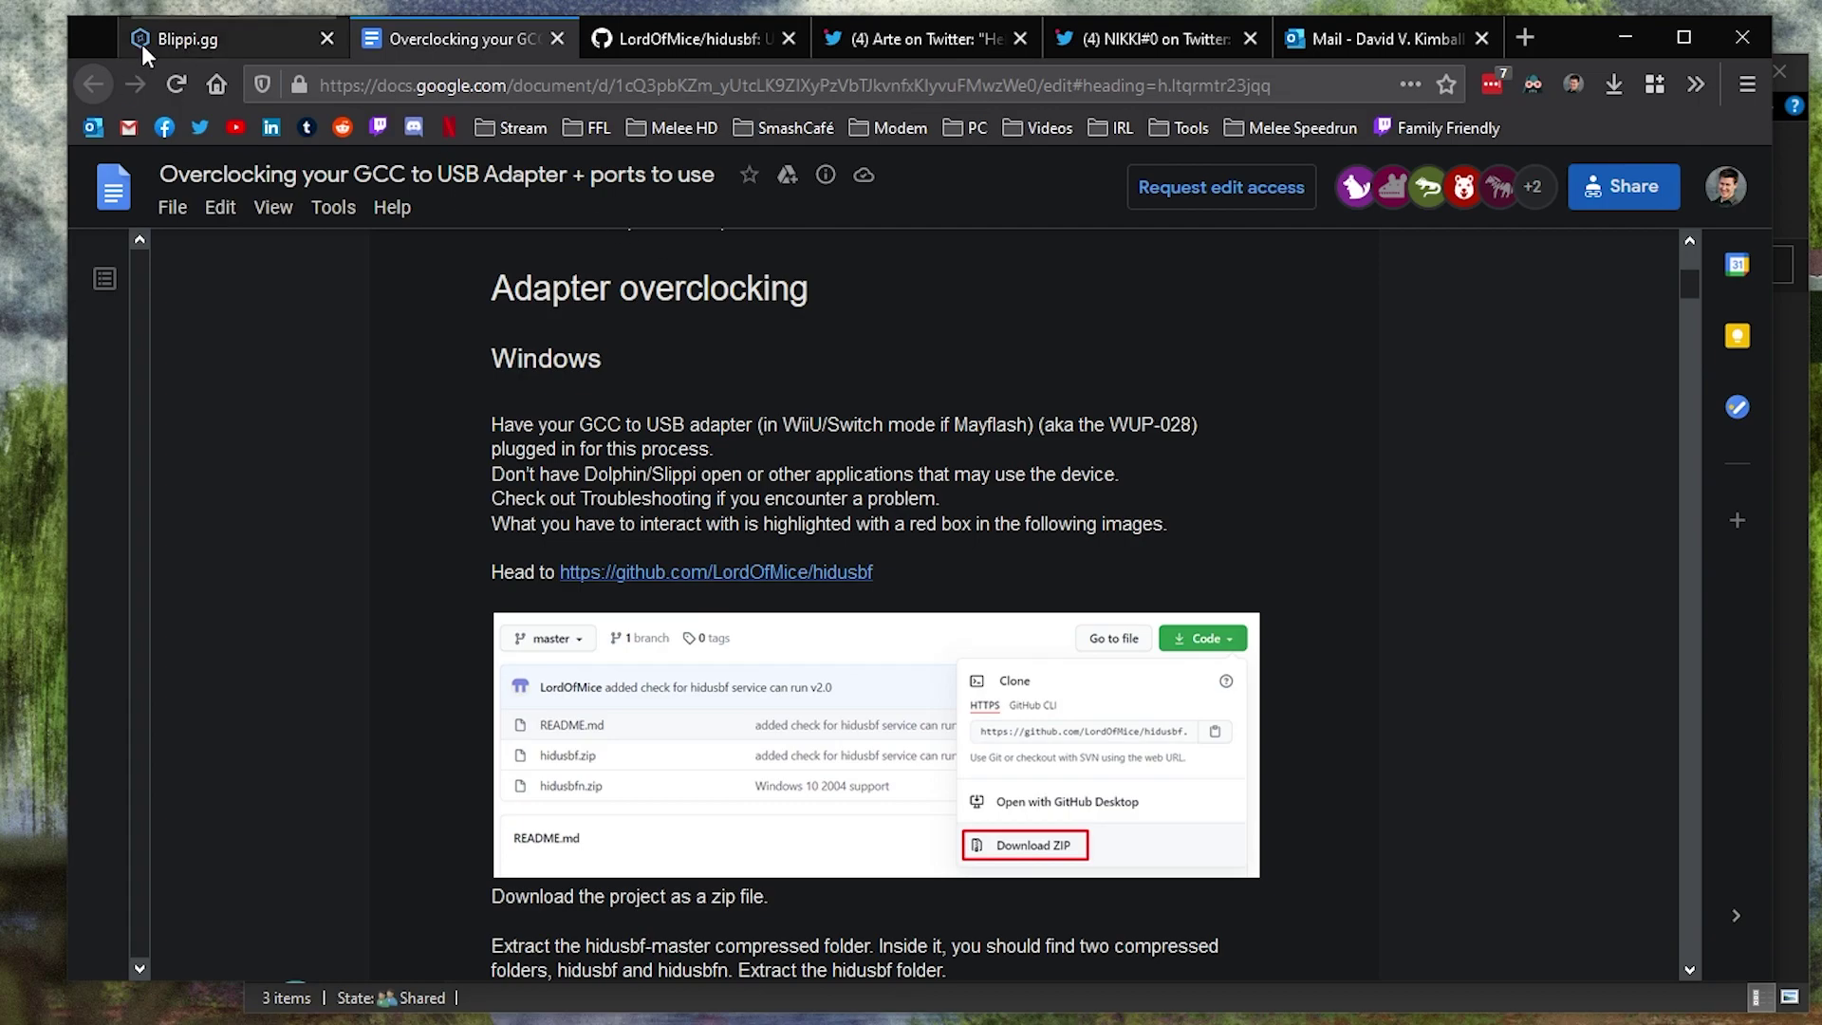
Bring up the Mayflash v0.5 firmware download on Blippi.gg and dismiss the download prompt.
left_click(226, 44)
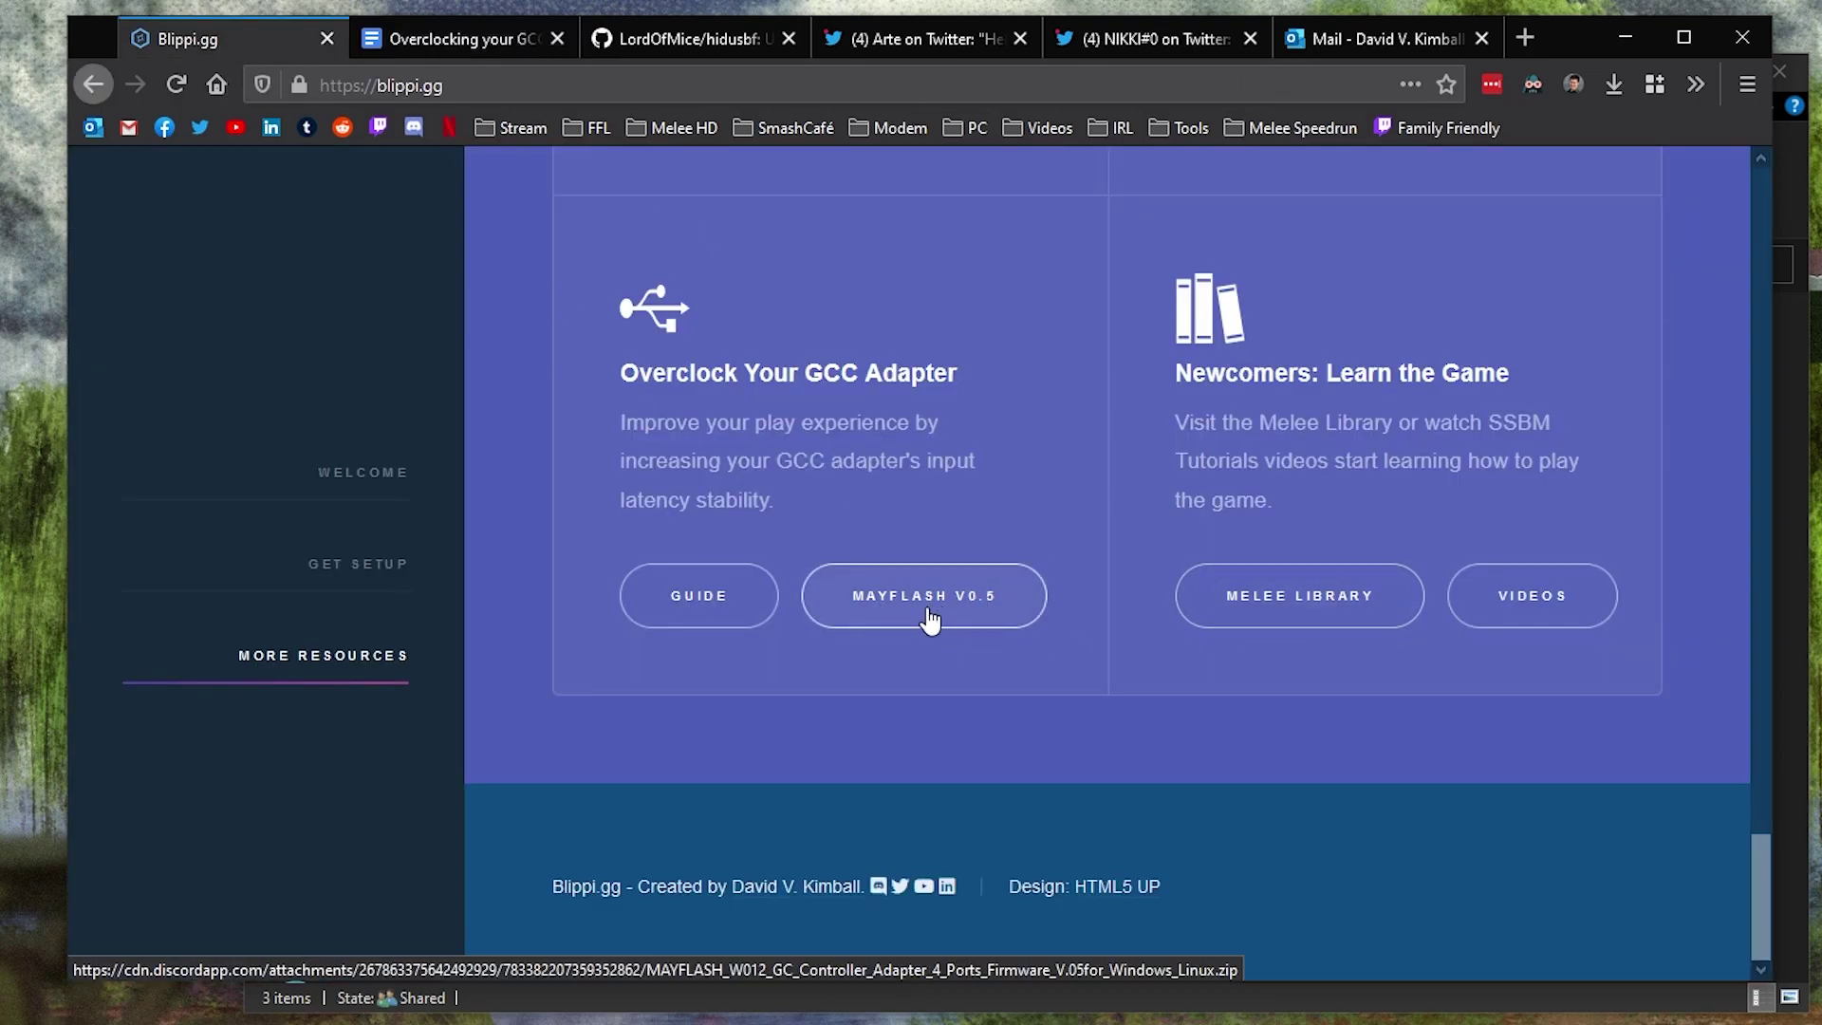
left_click(965, 618)
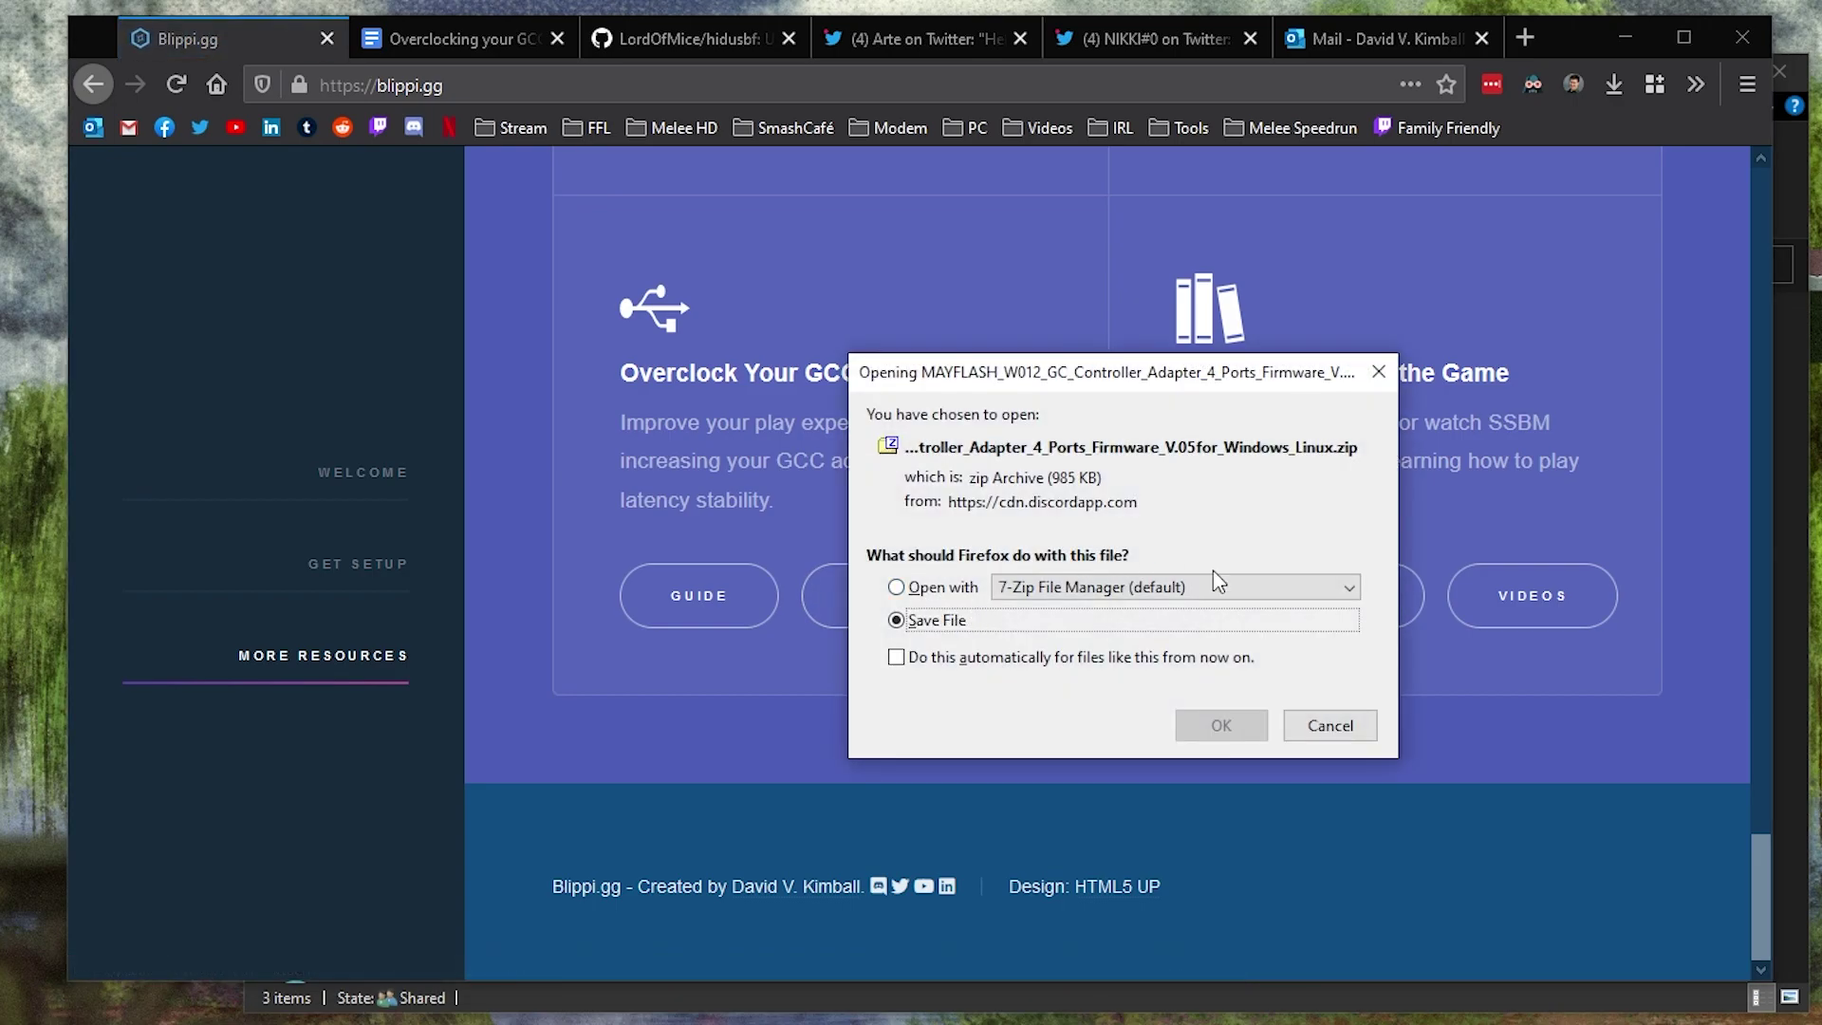
left_click(1379, 373)
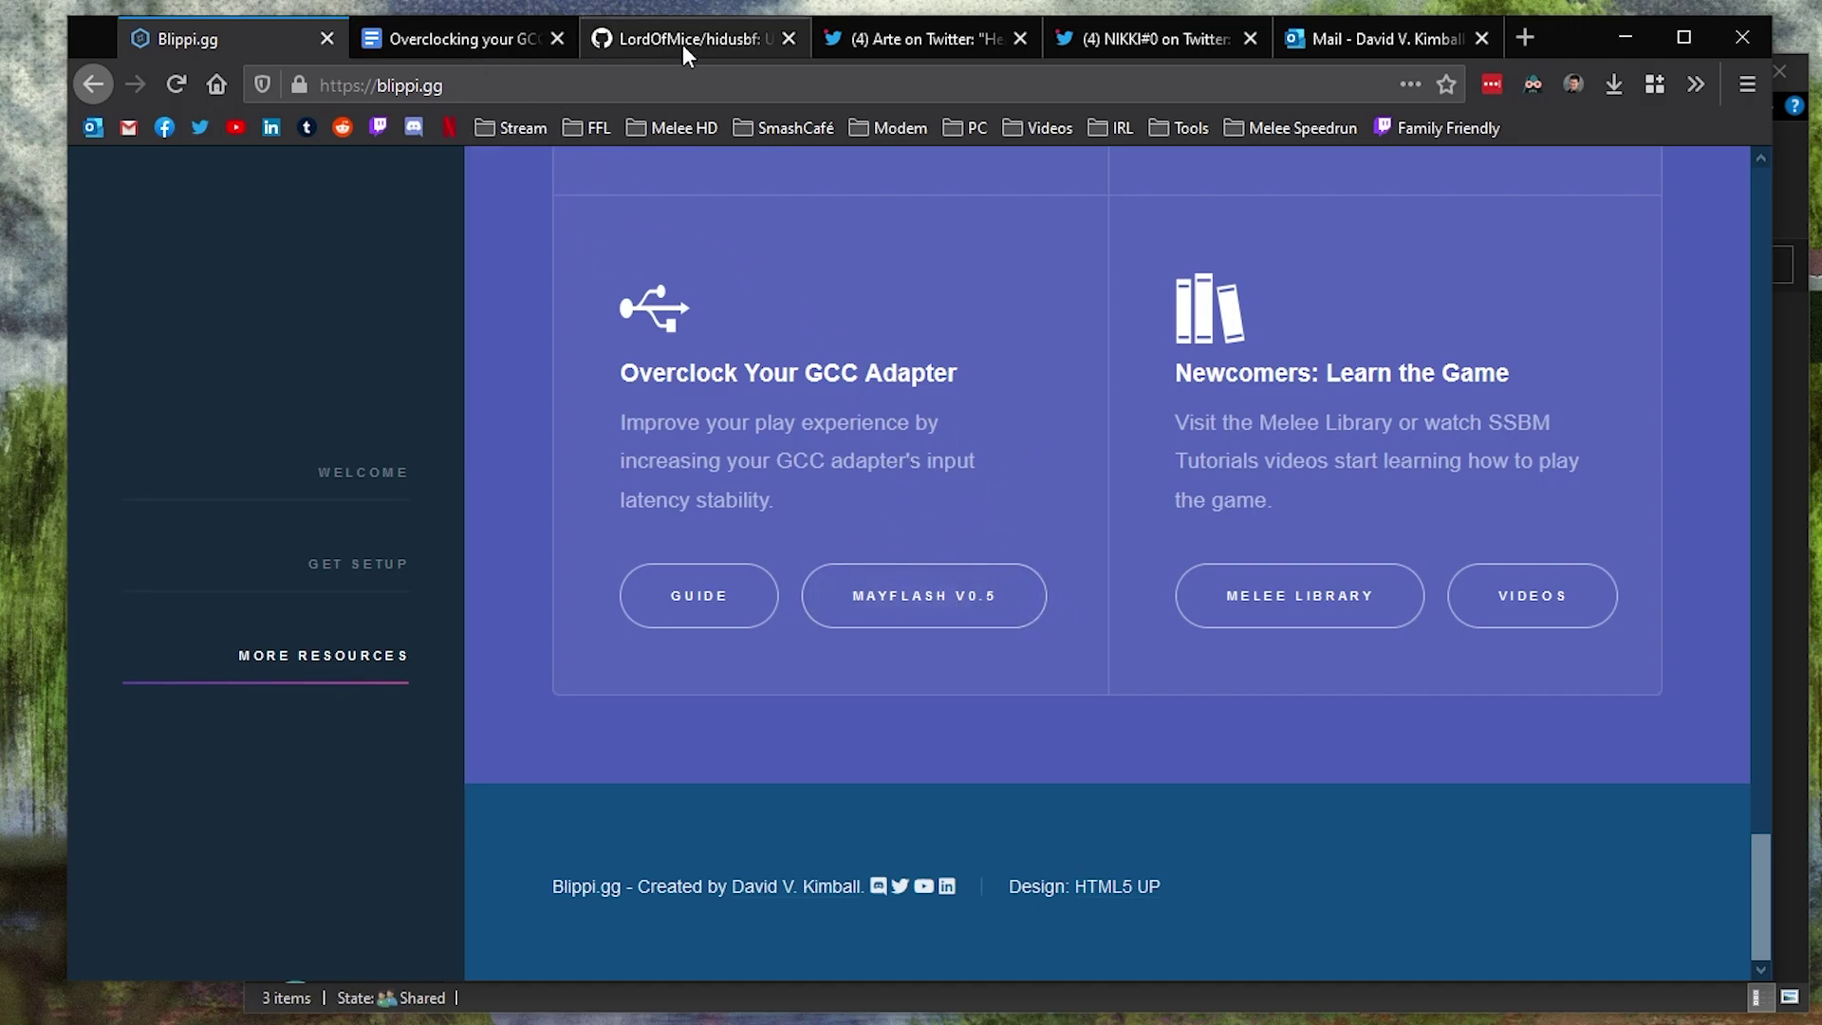
Navigate to hidusbf-master\hidusbf\DRIVER in the GCC Overclock folder and launch Setup.exe.
key("alt+Tab")
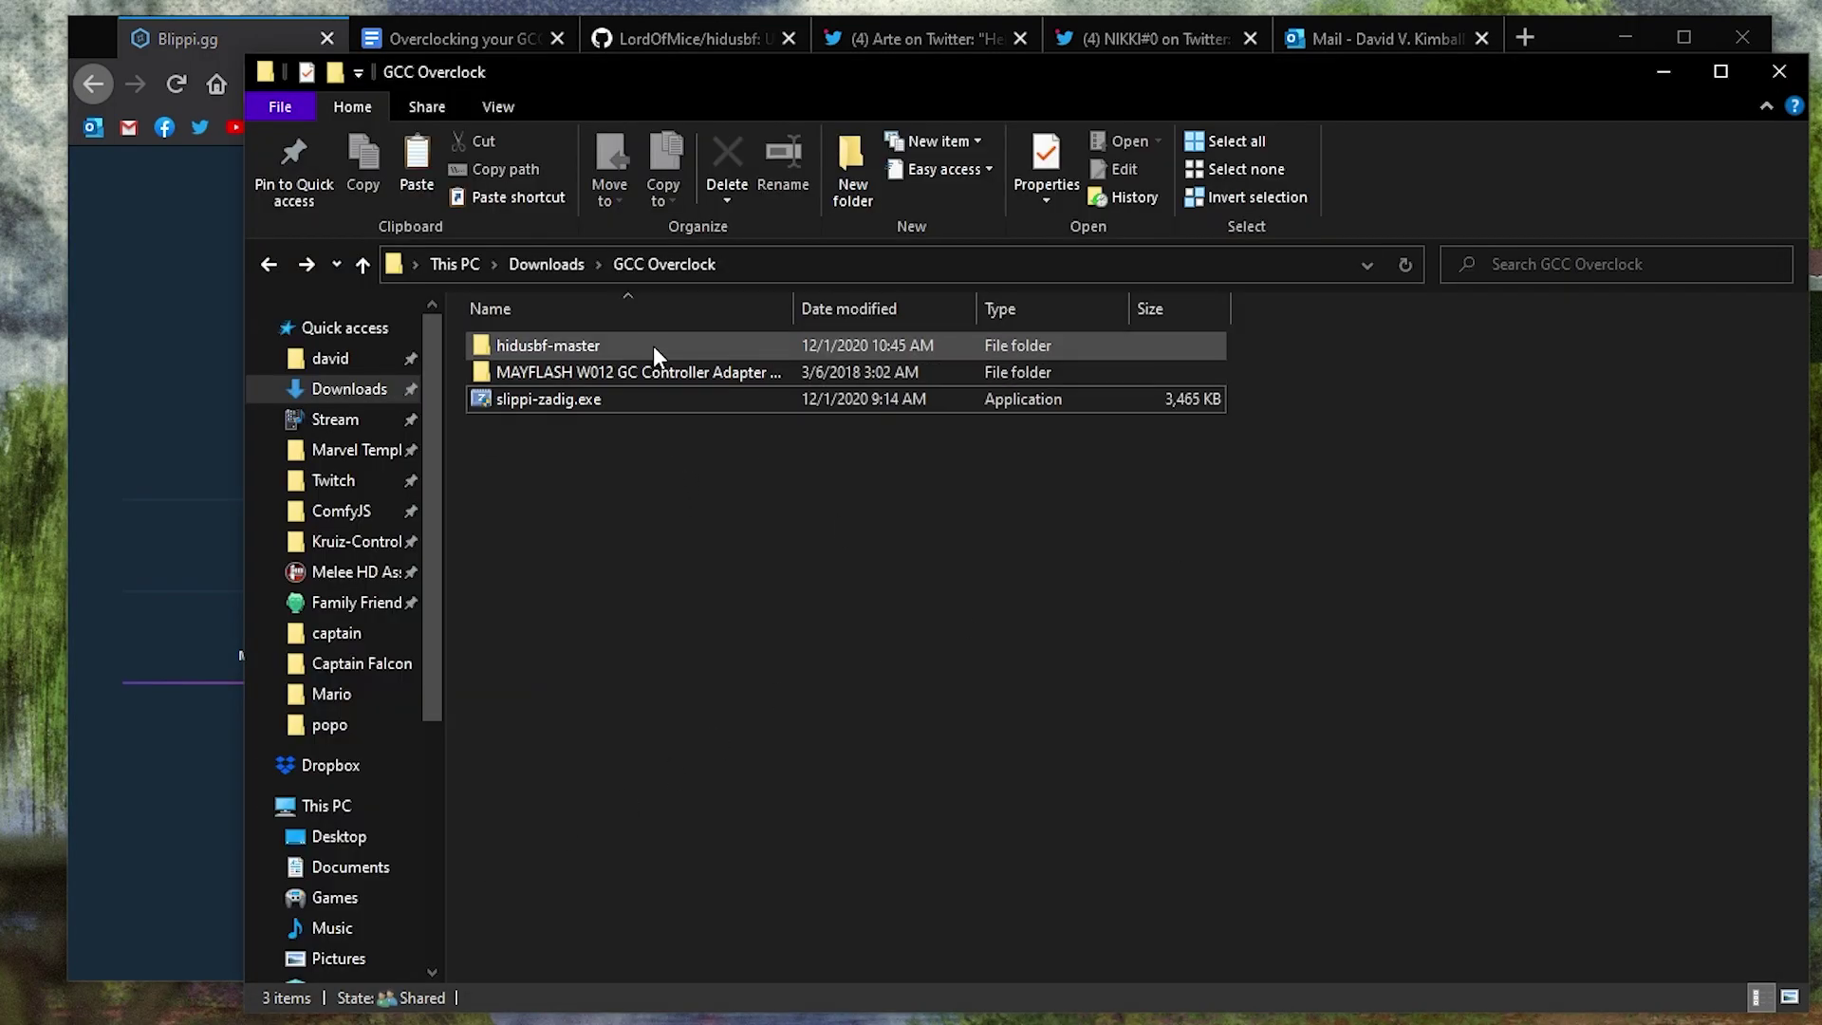
double_click(615, 343)
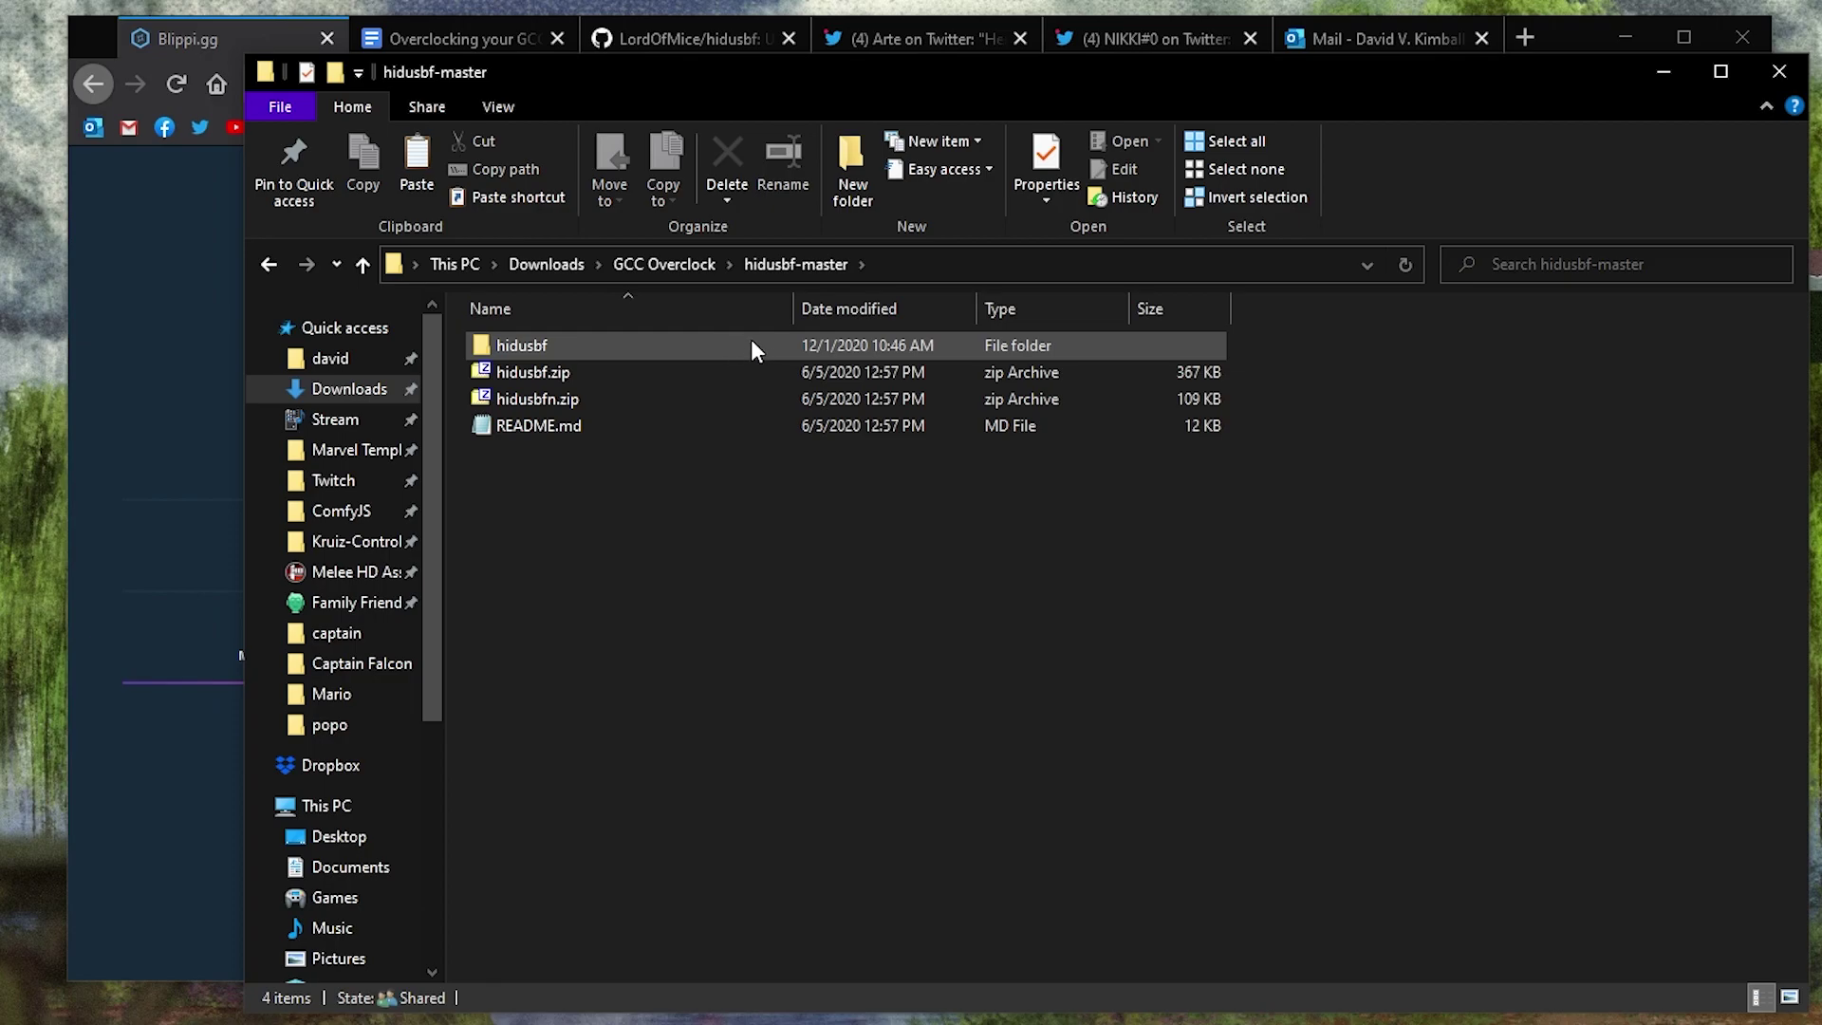
left_click(544, 370)
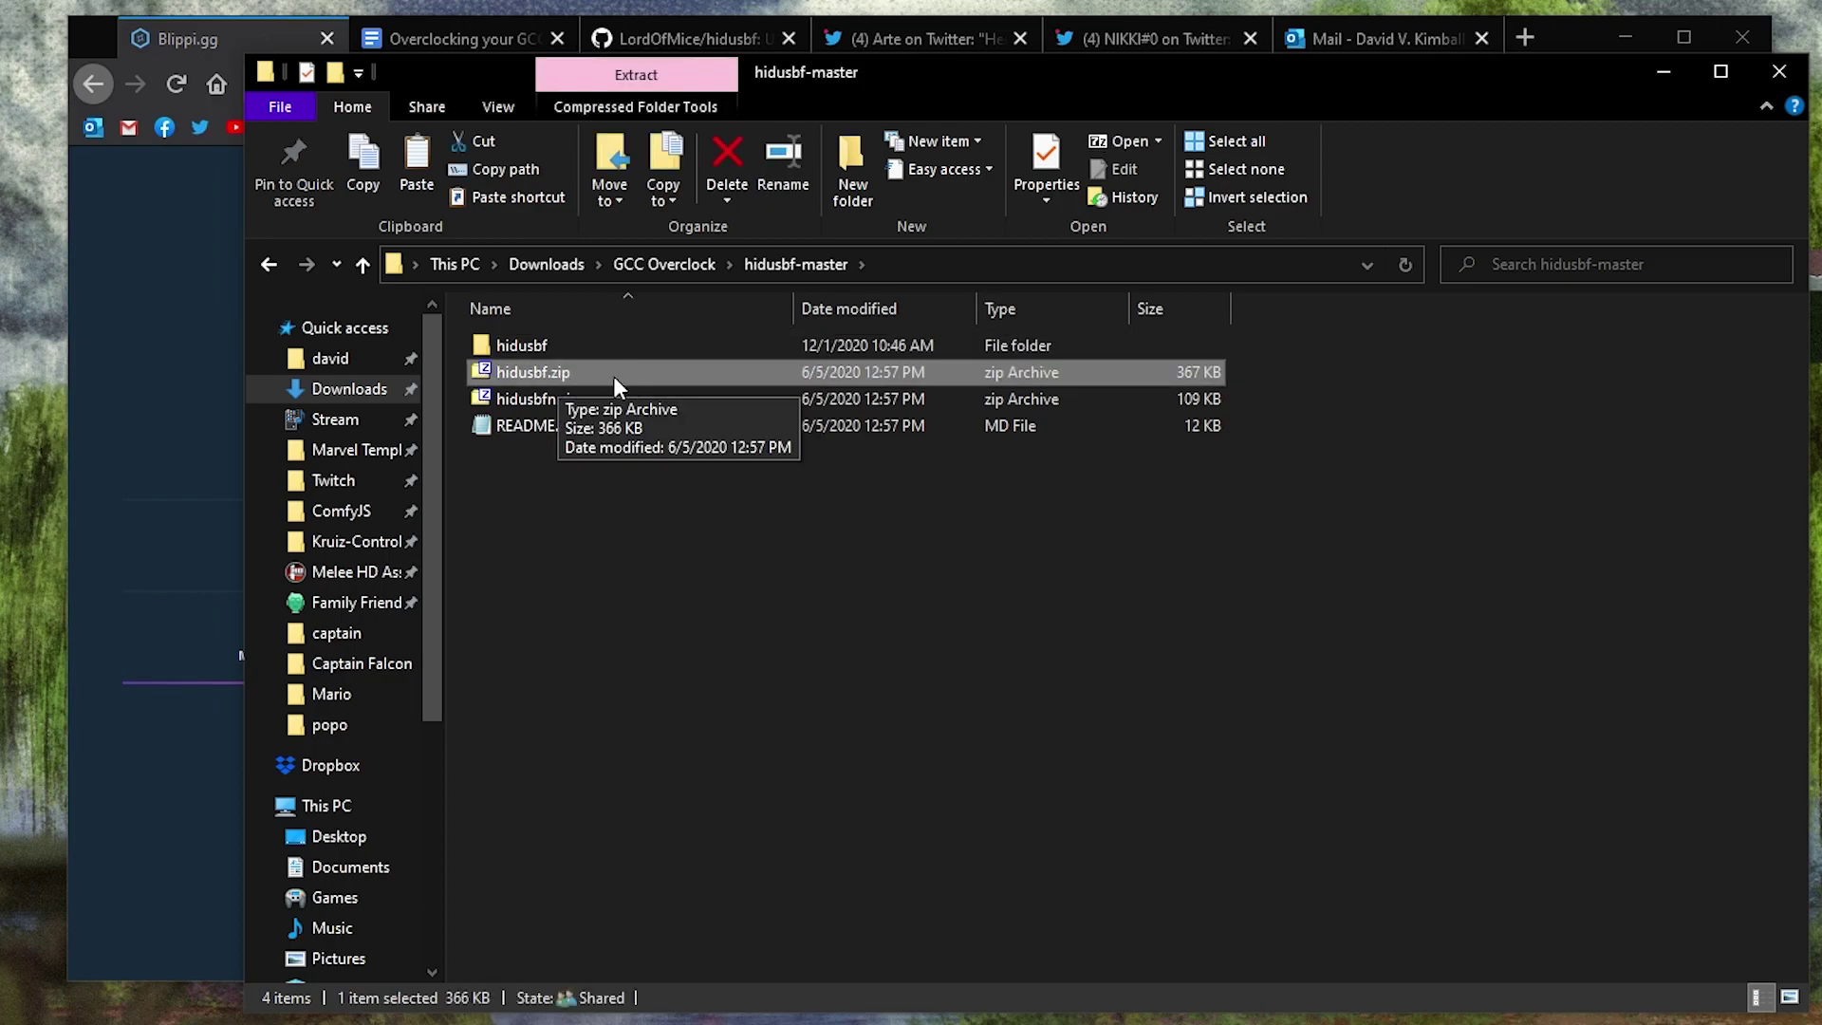
double_click(575, 346)
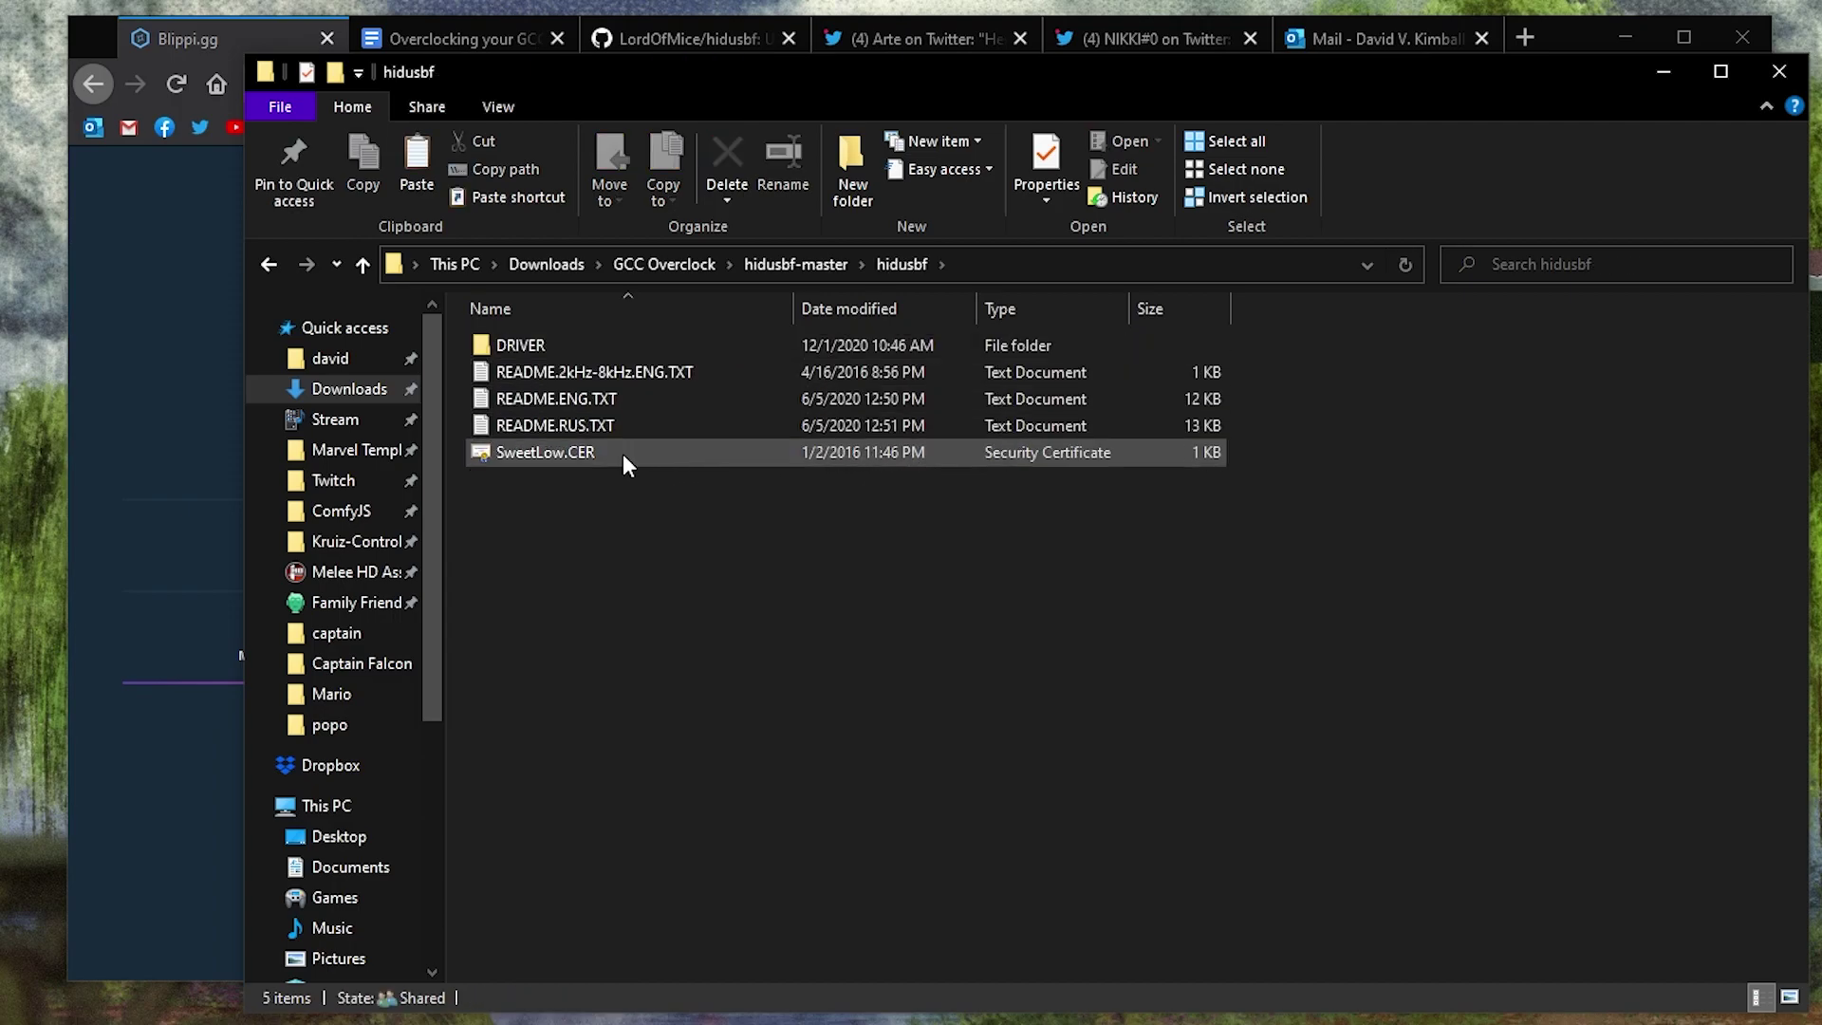
double_click(585, 345)
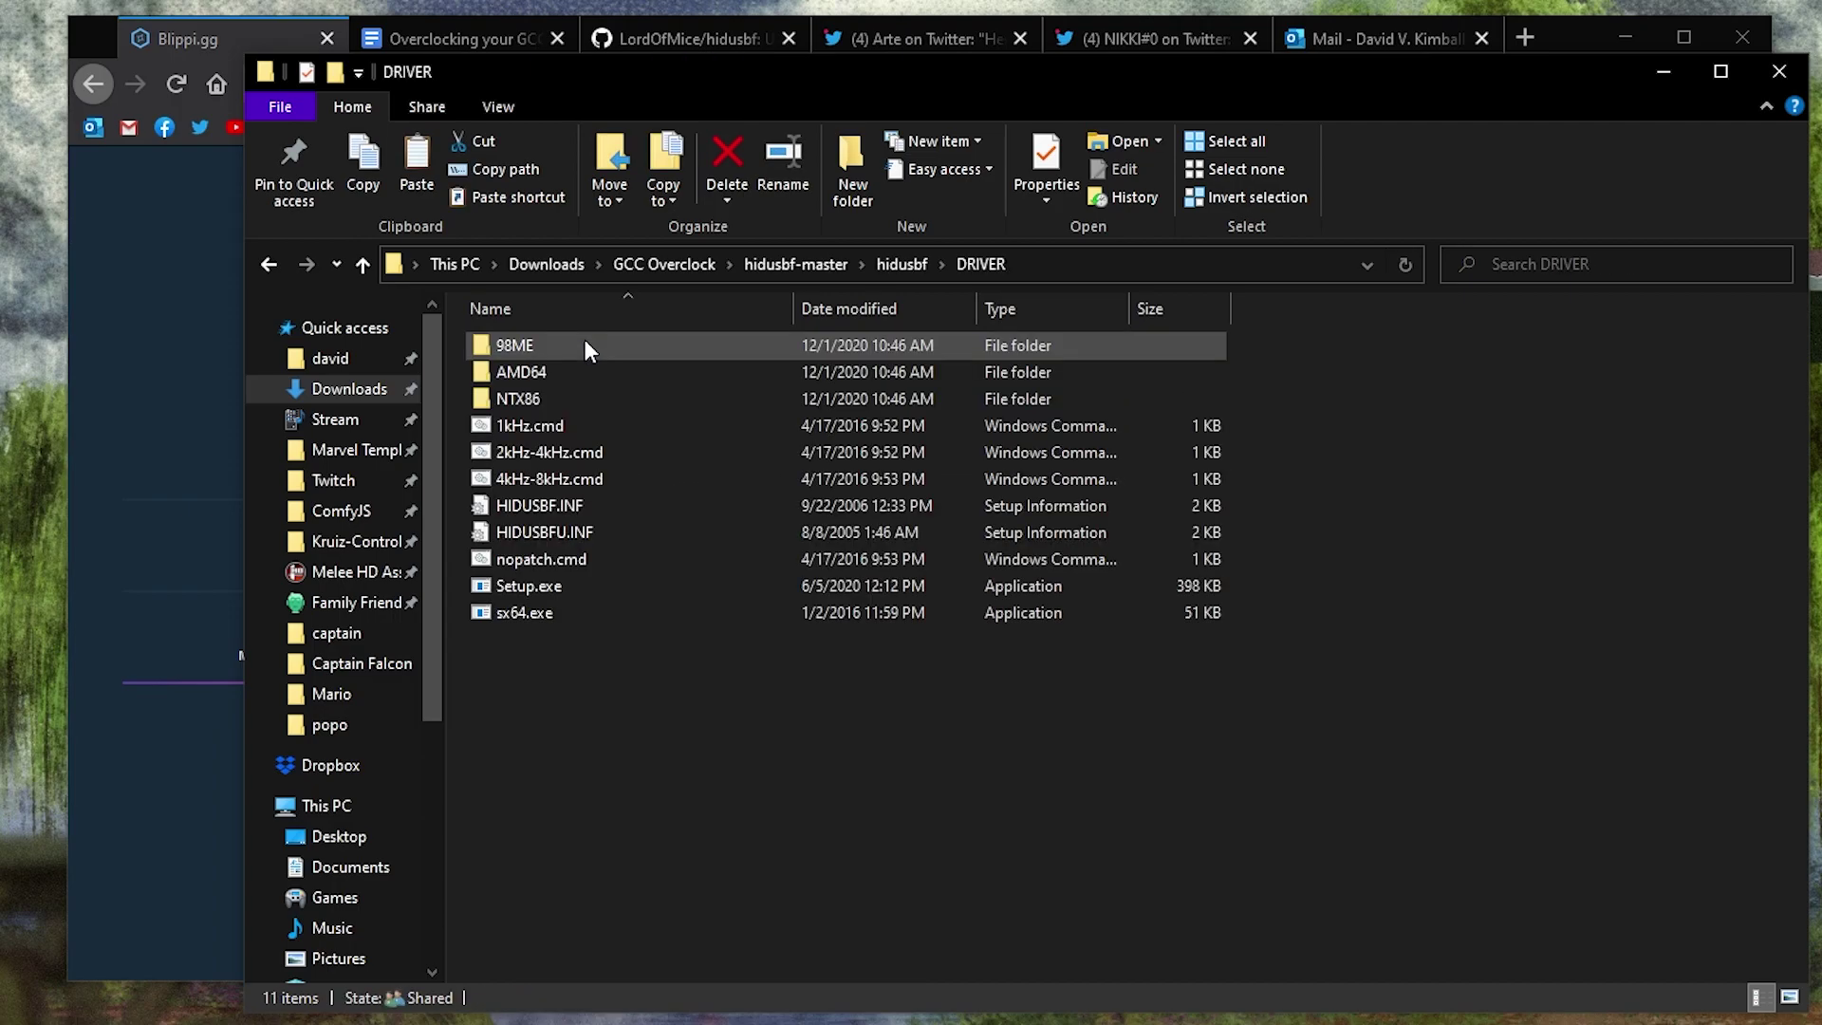
double_click(615, 588)
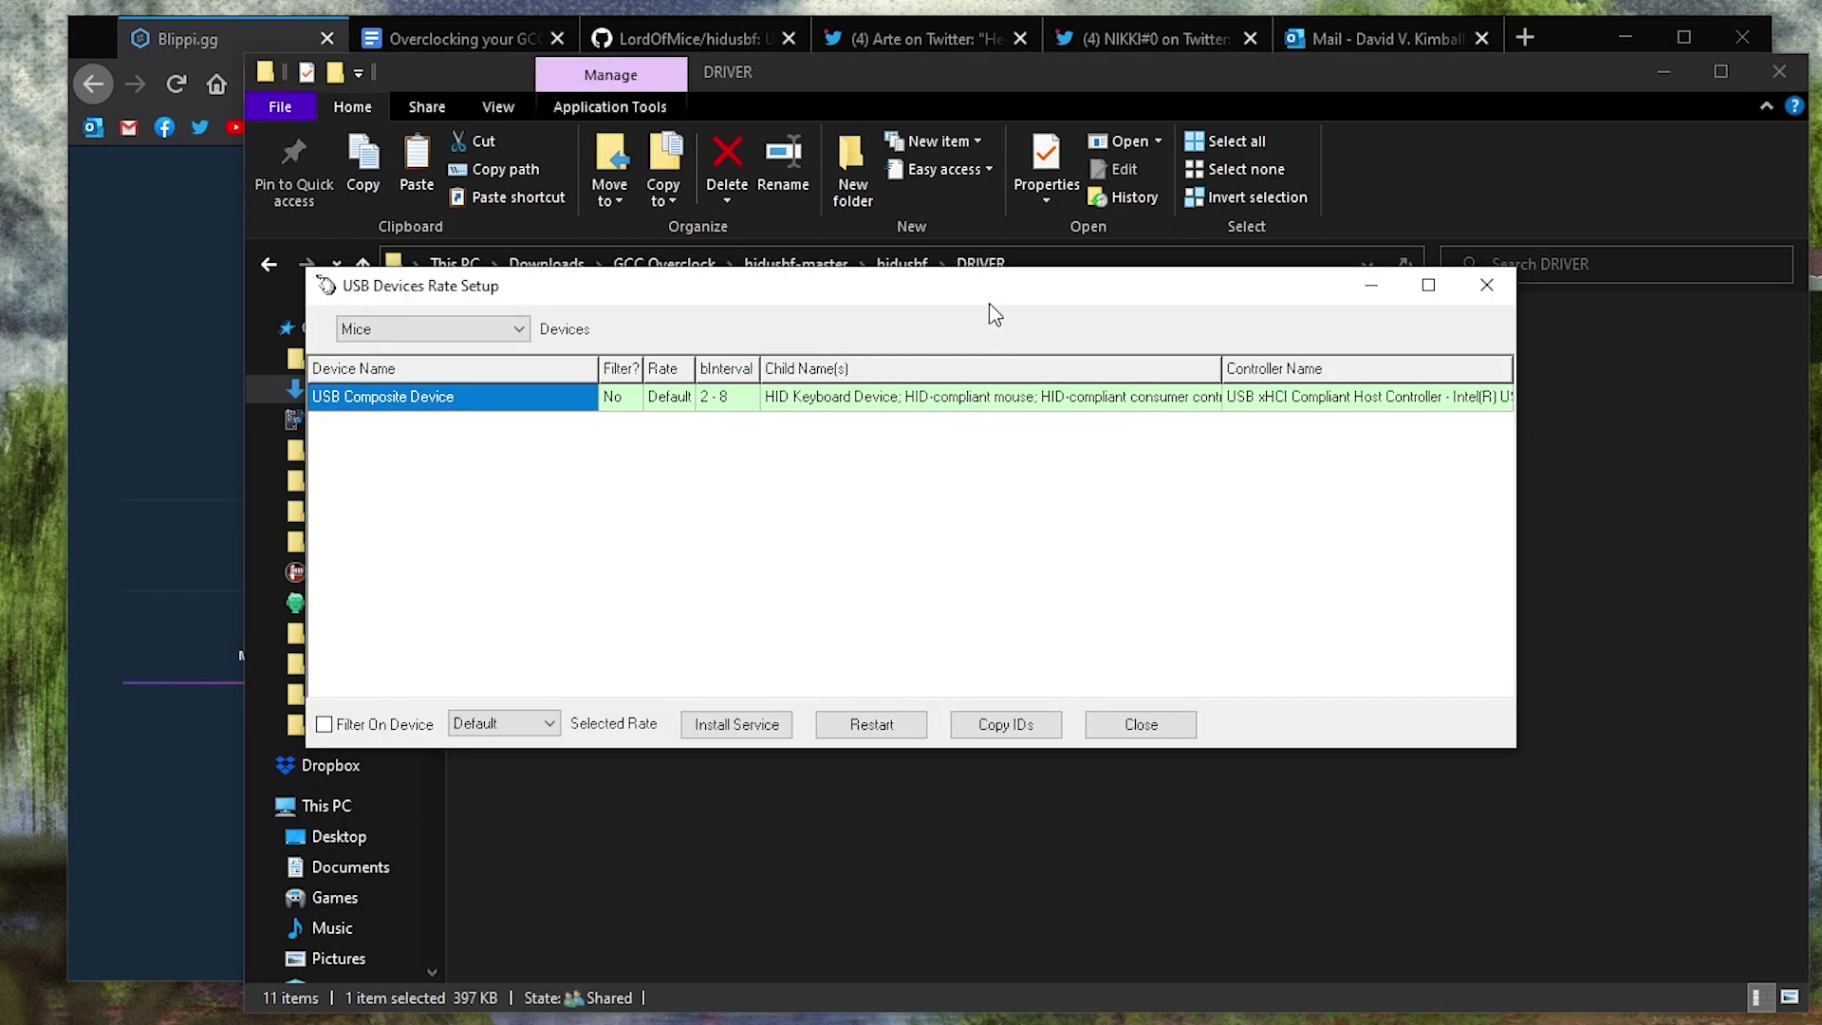
Install the hidusbf service and select the WUP-028 adapter with Devices set to All.
left_click_drag(999, 302, 1075, 303)
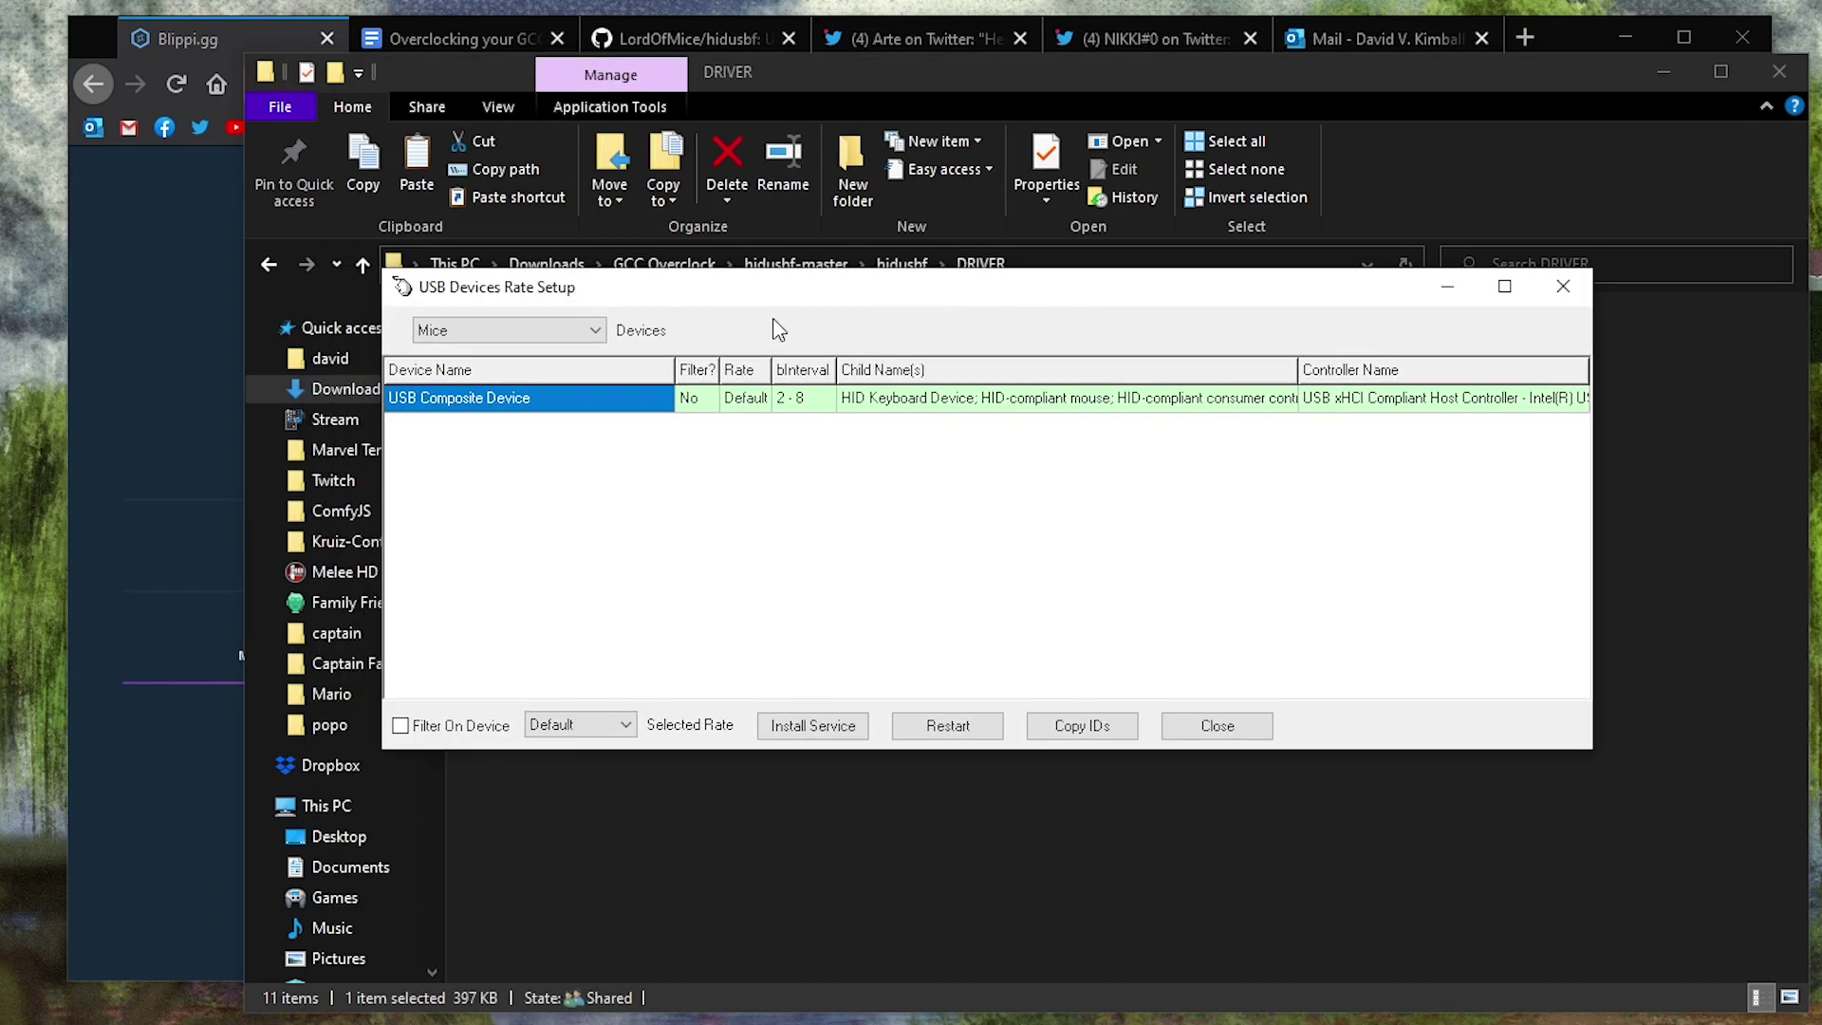
left_click(834, 733)
left_click(541, 332)
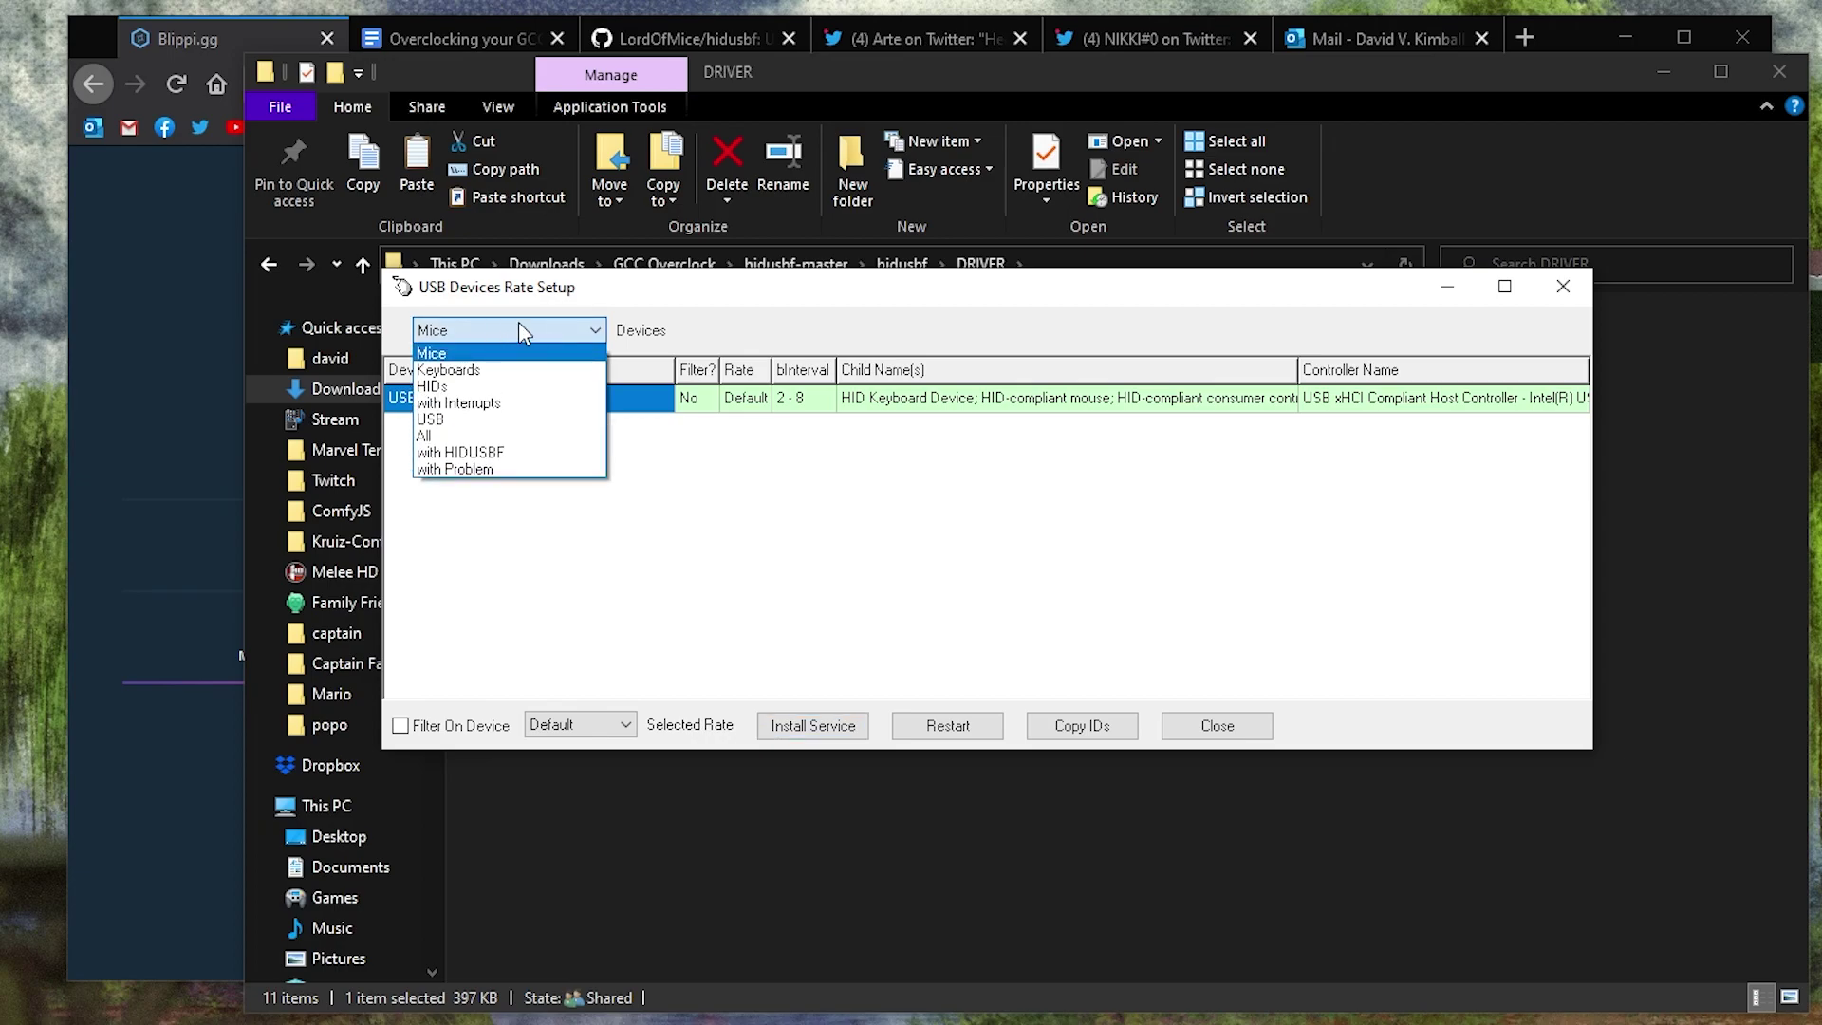
left_click(480, 435)
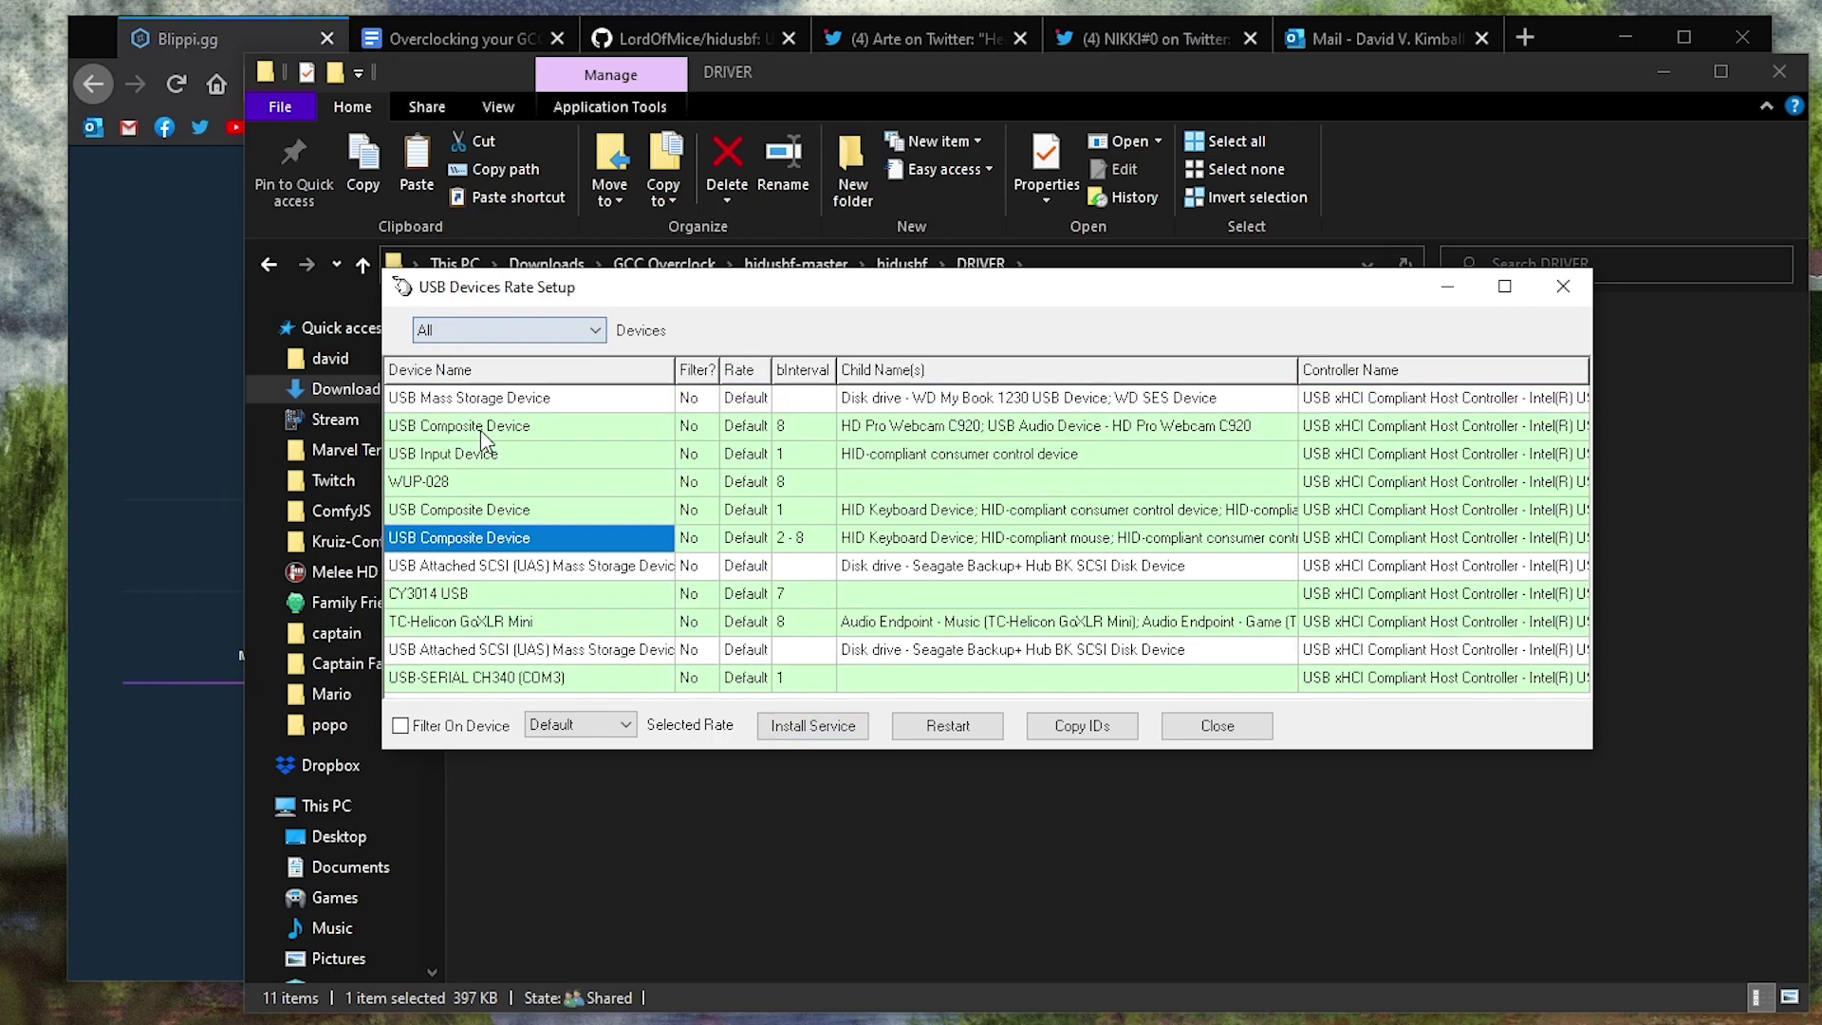
left_click(567, 485)
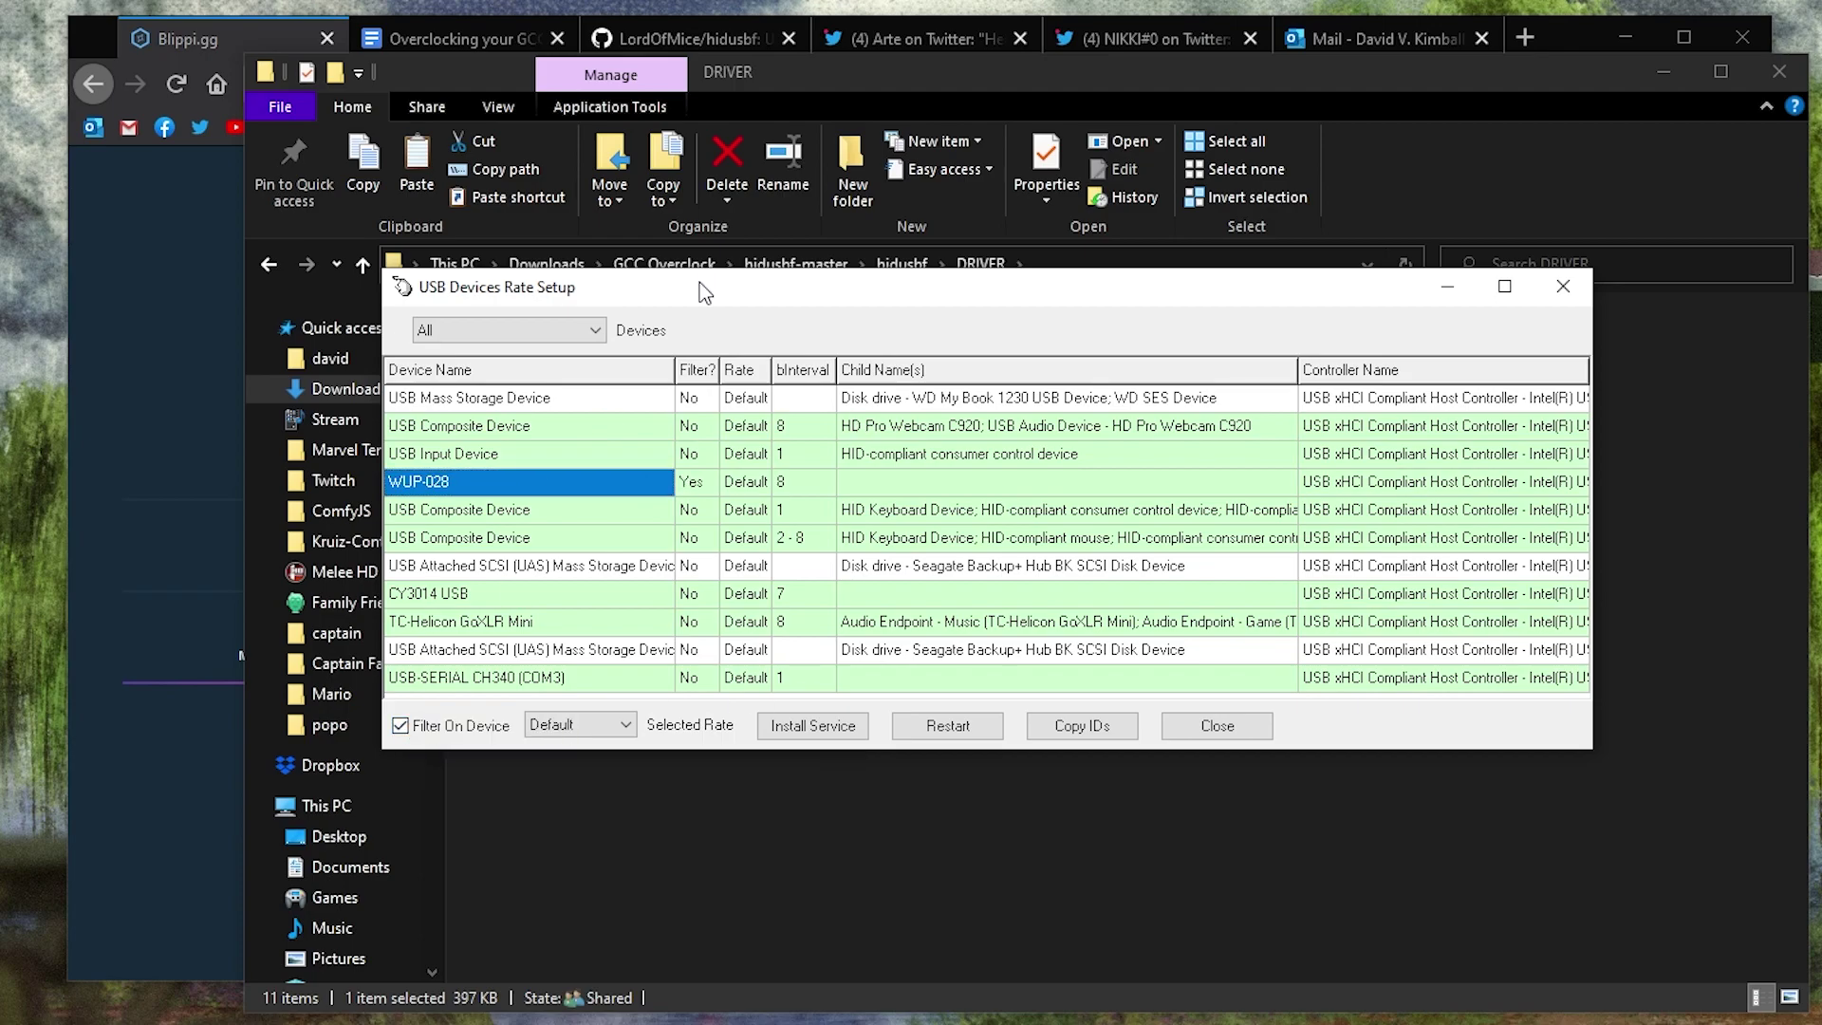
Set the WUP-028 rate to 1000, restart the adapter, and close the rate setup.
left_click(613, 726)
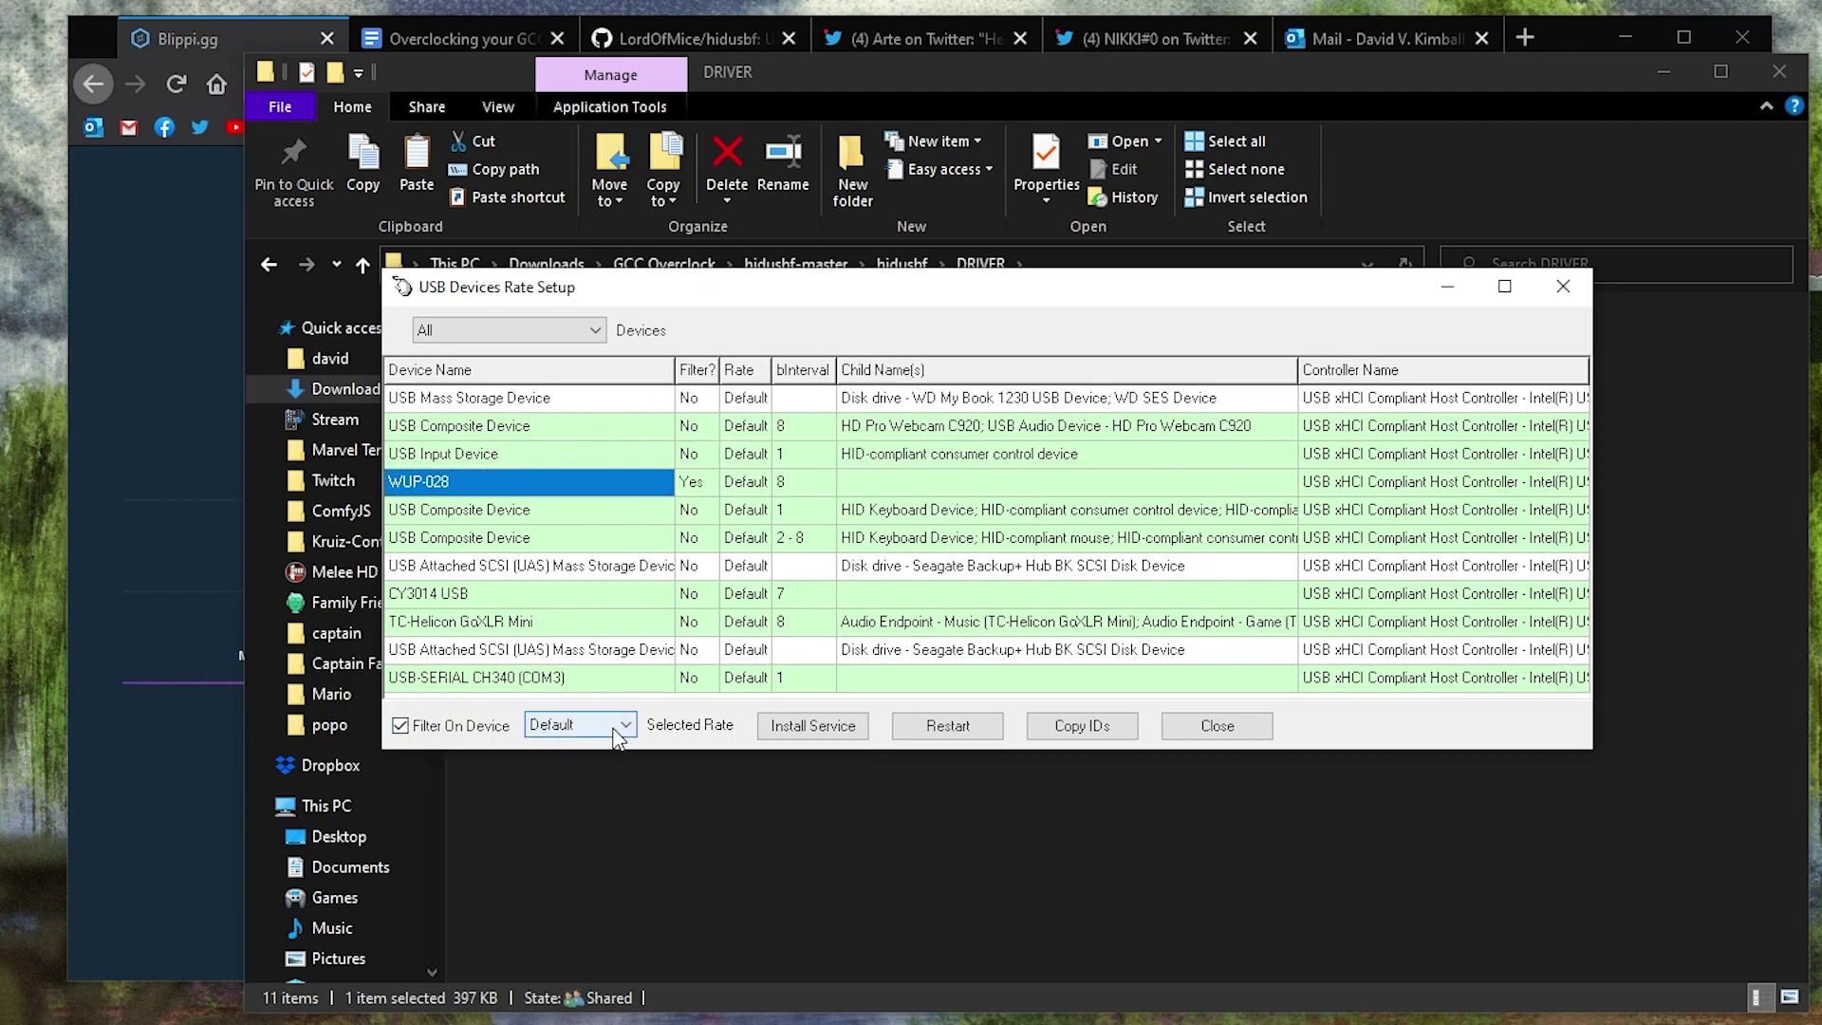
left_click(592, 764)
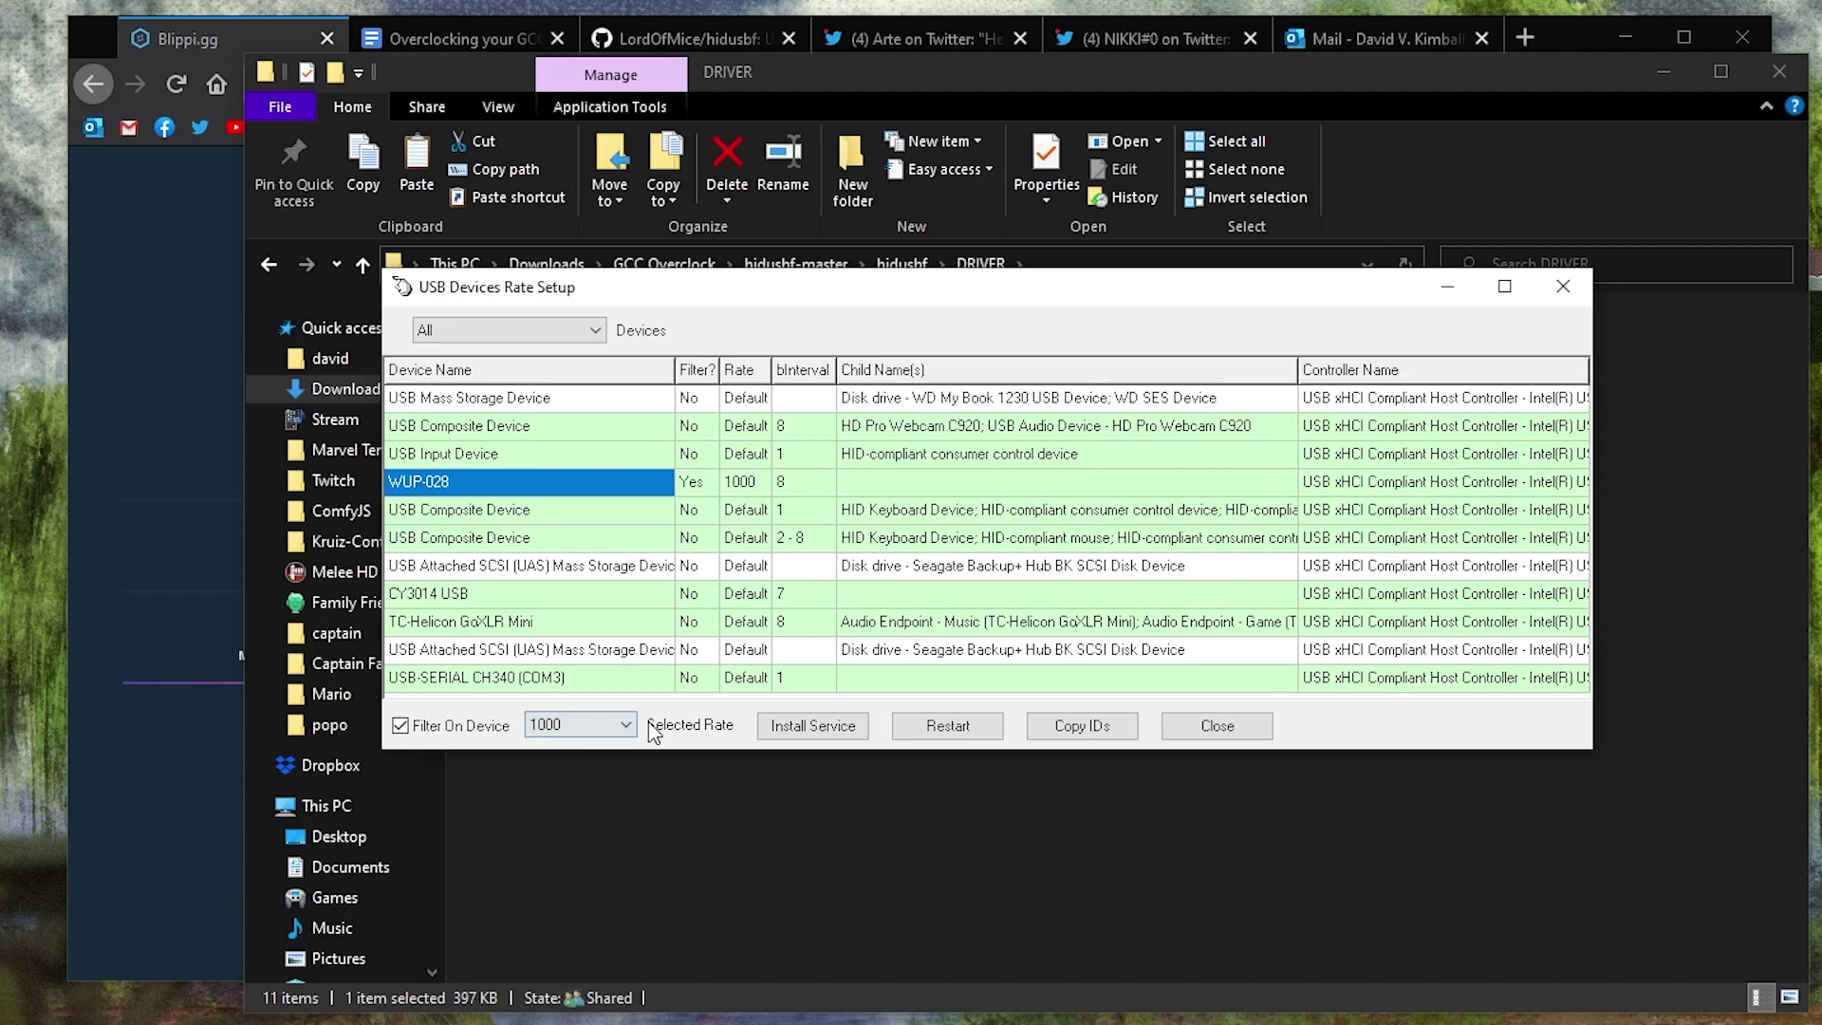
left_click(950, 726)
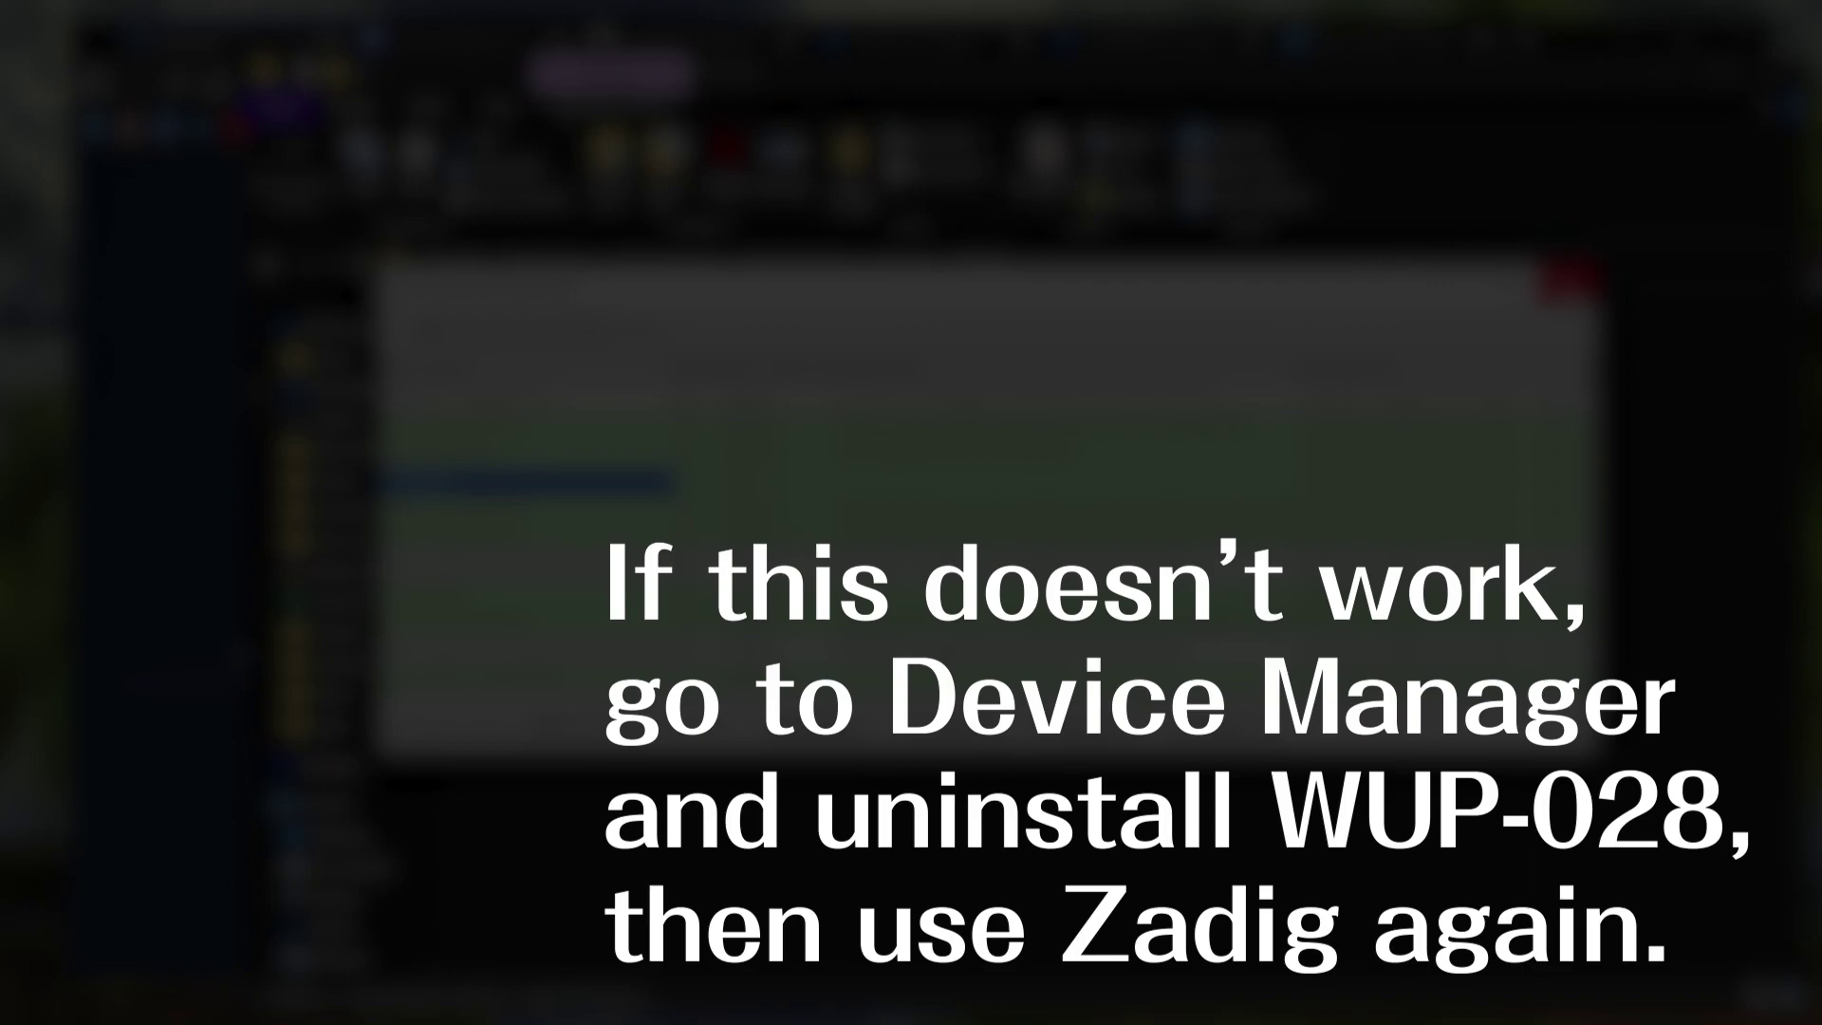
left_click(1575, 277)
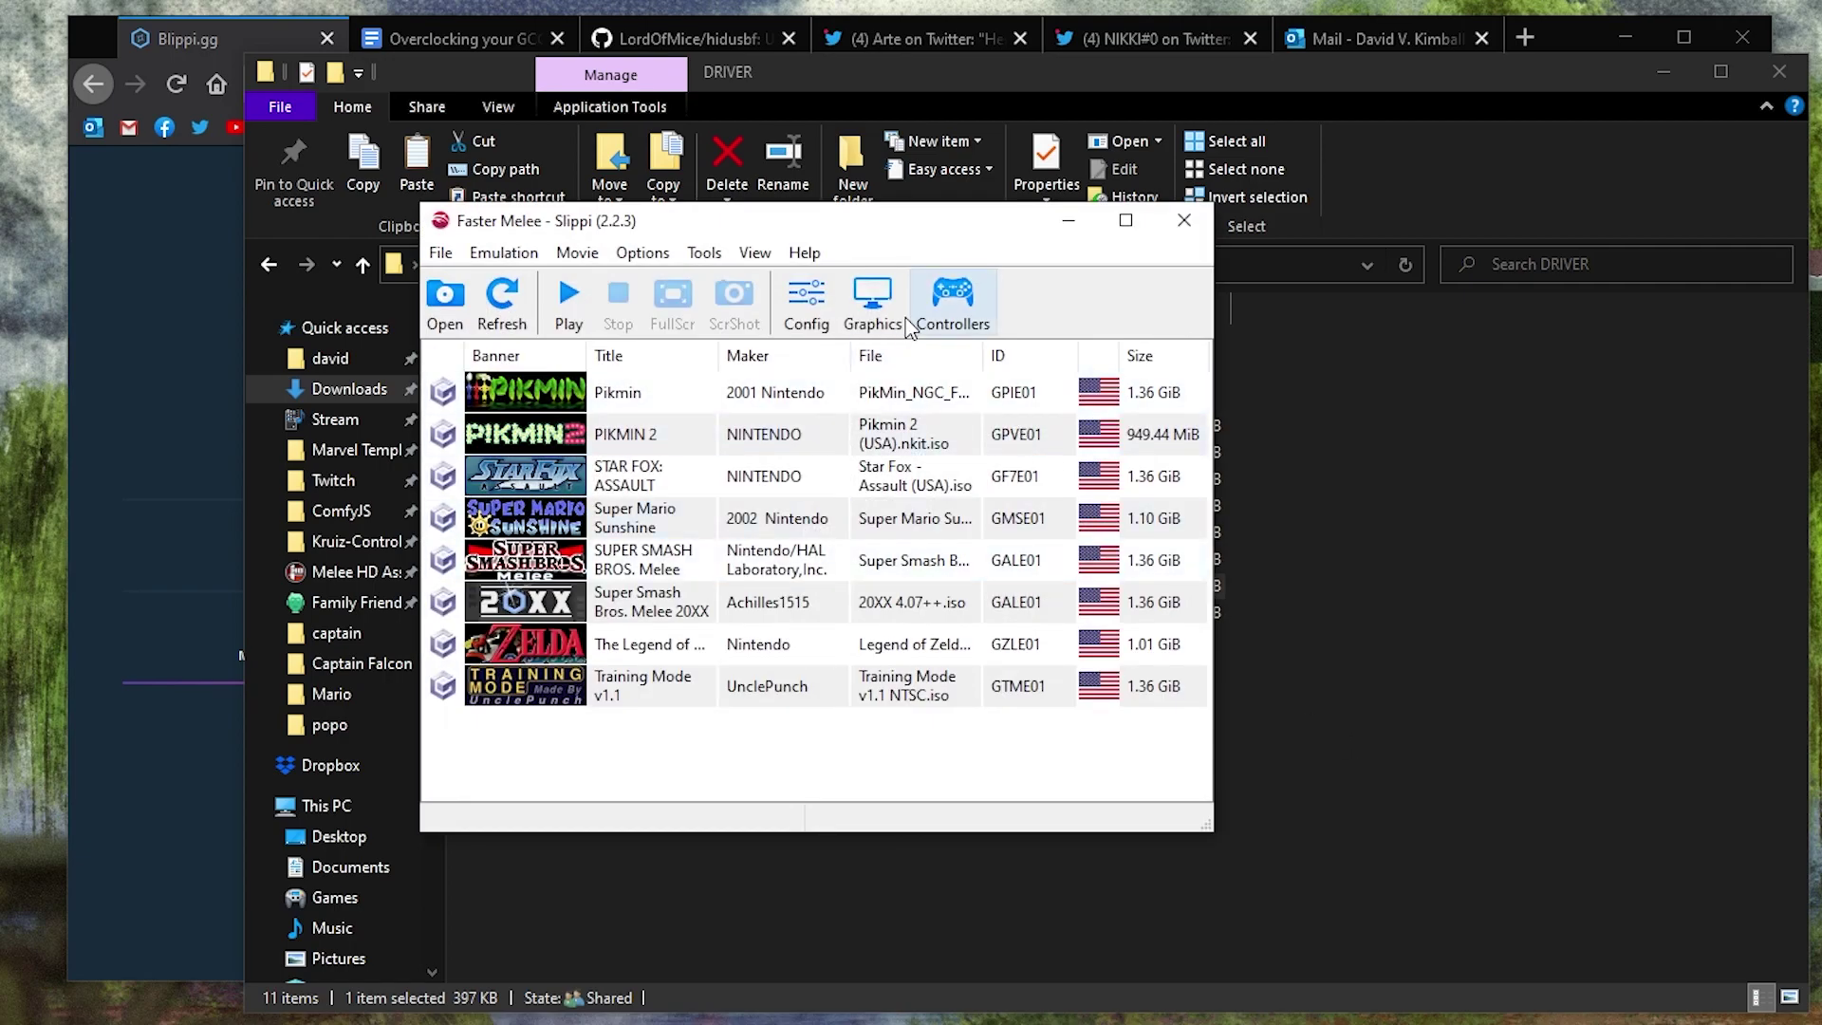
Assign GameCube Adapter for Wii U to controller port 2 in Dolphin's Controller Configuration.
left_click(966, 296)
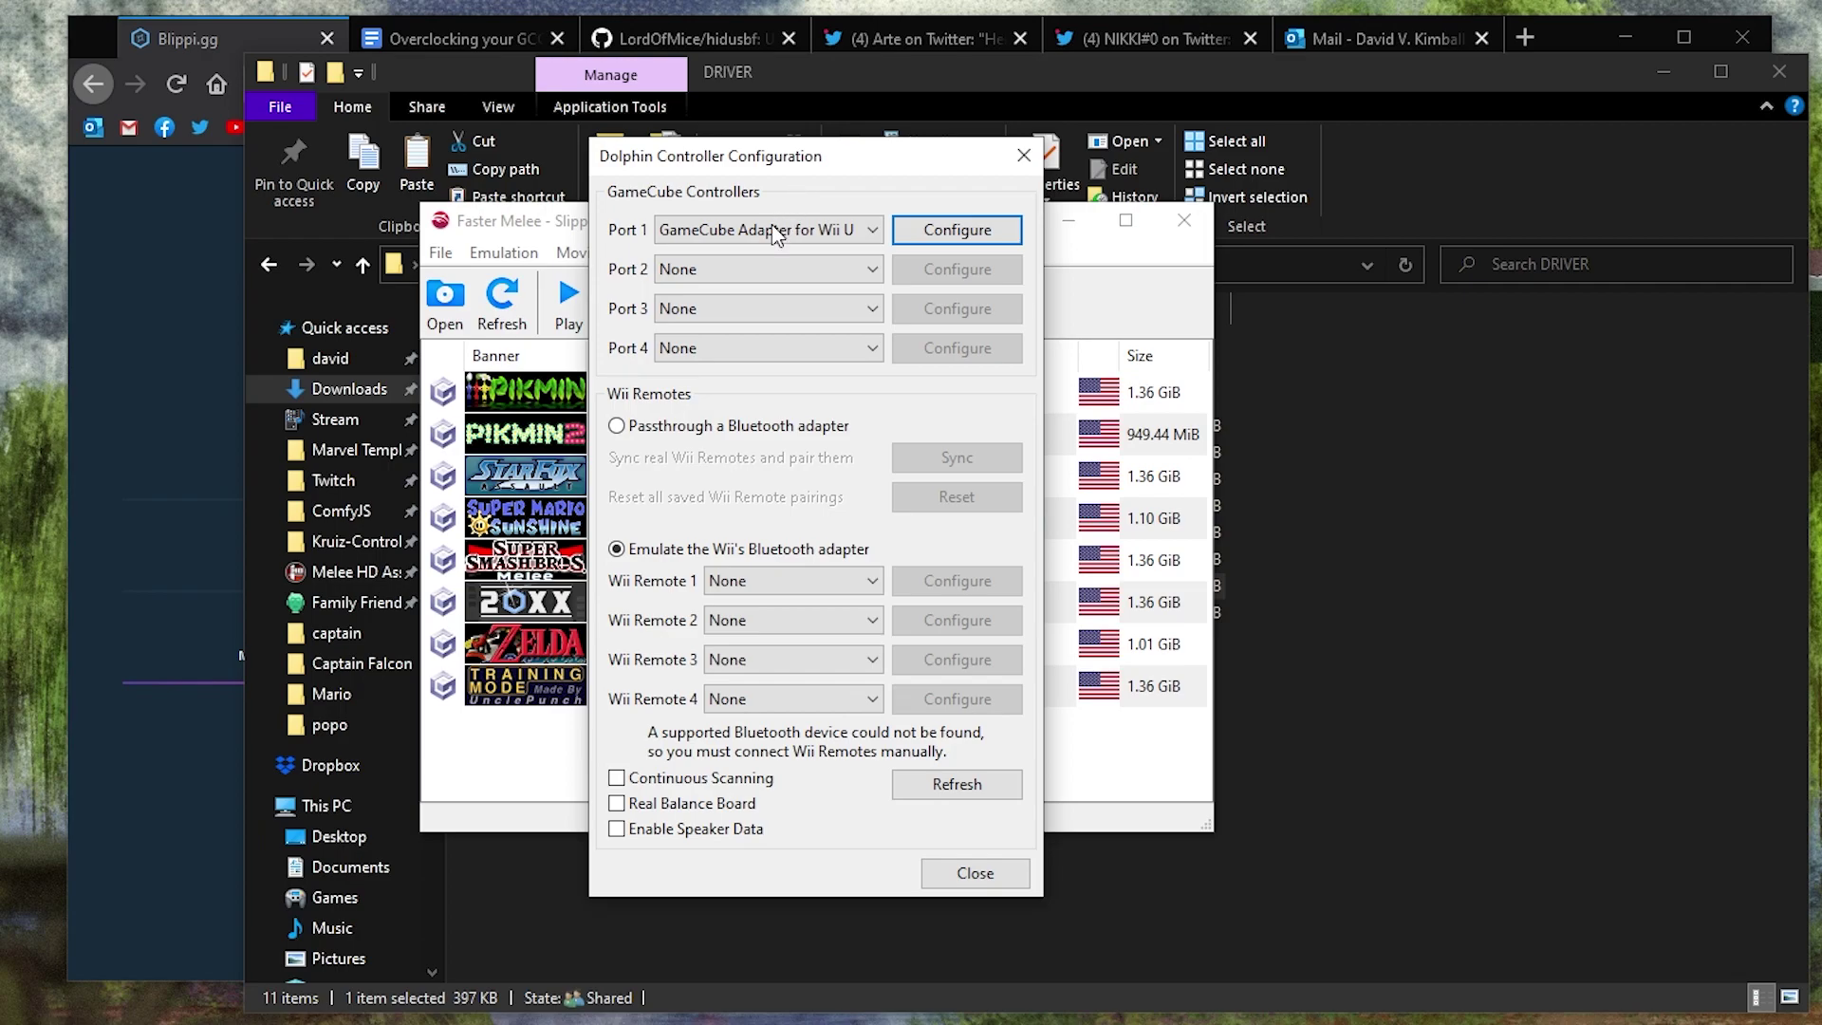
left_click(756, 268)
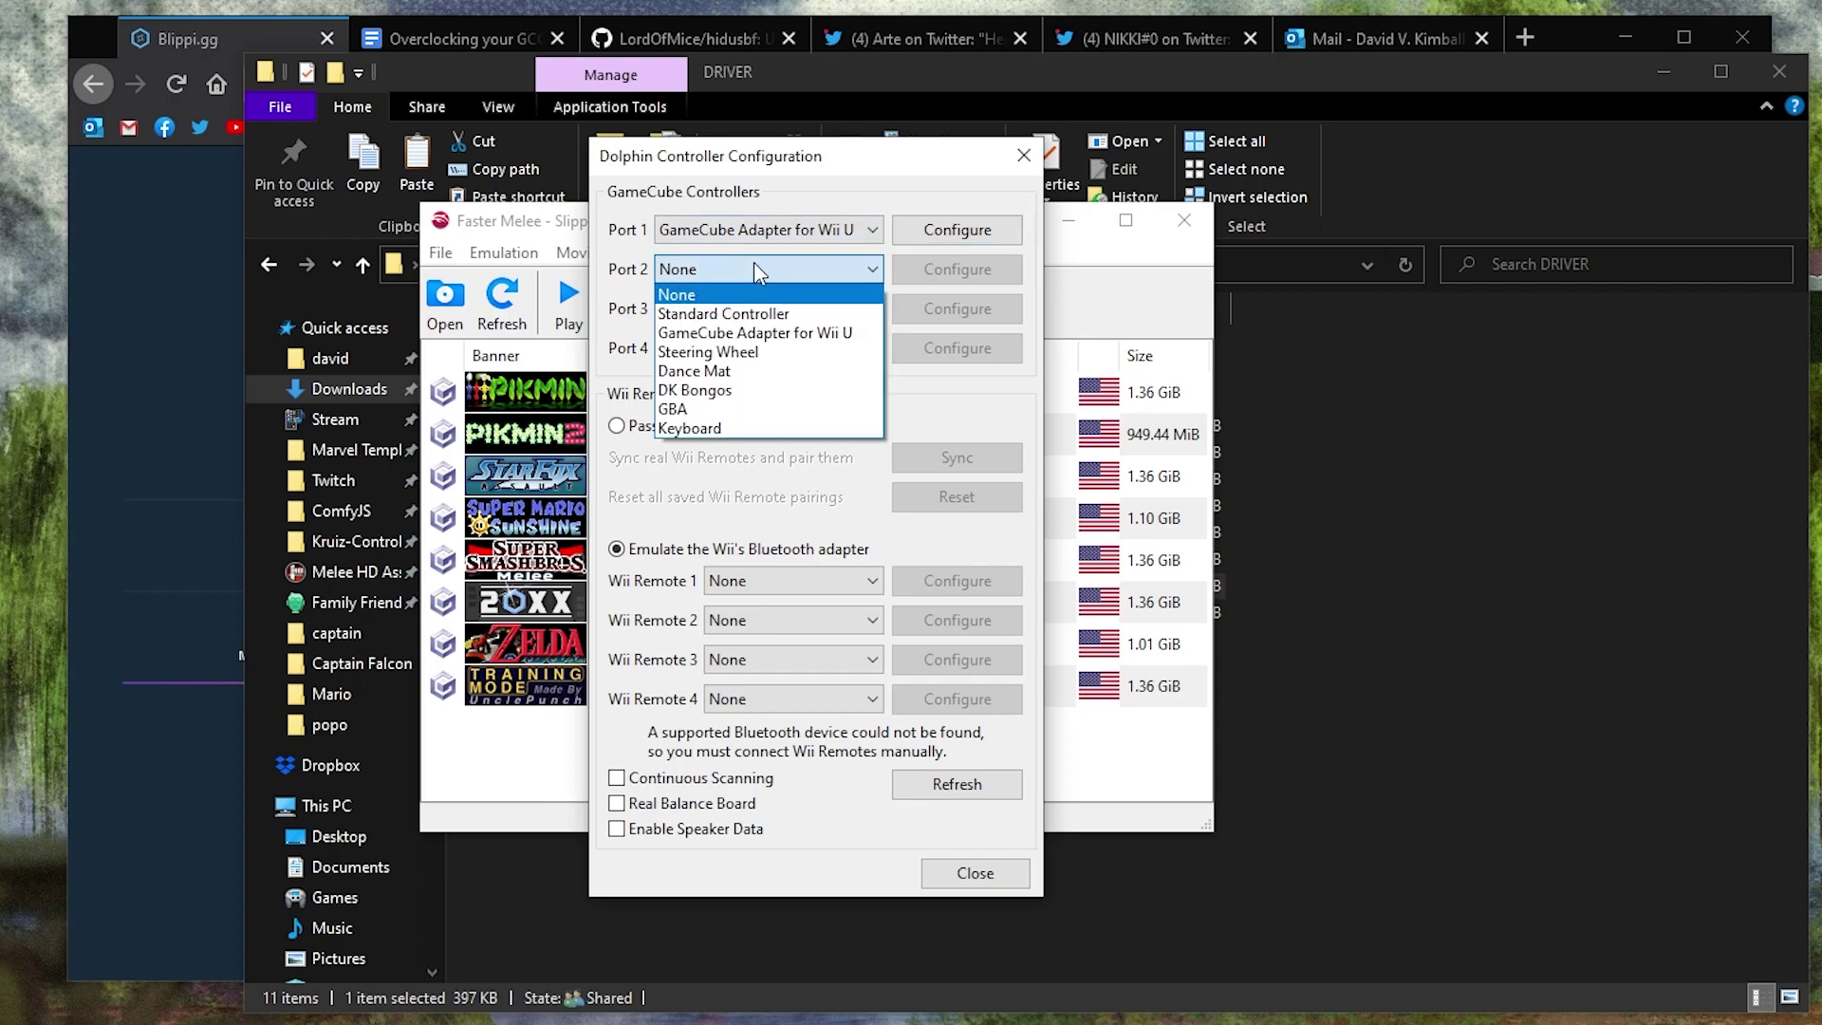
left_click(780, 332)
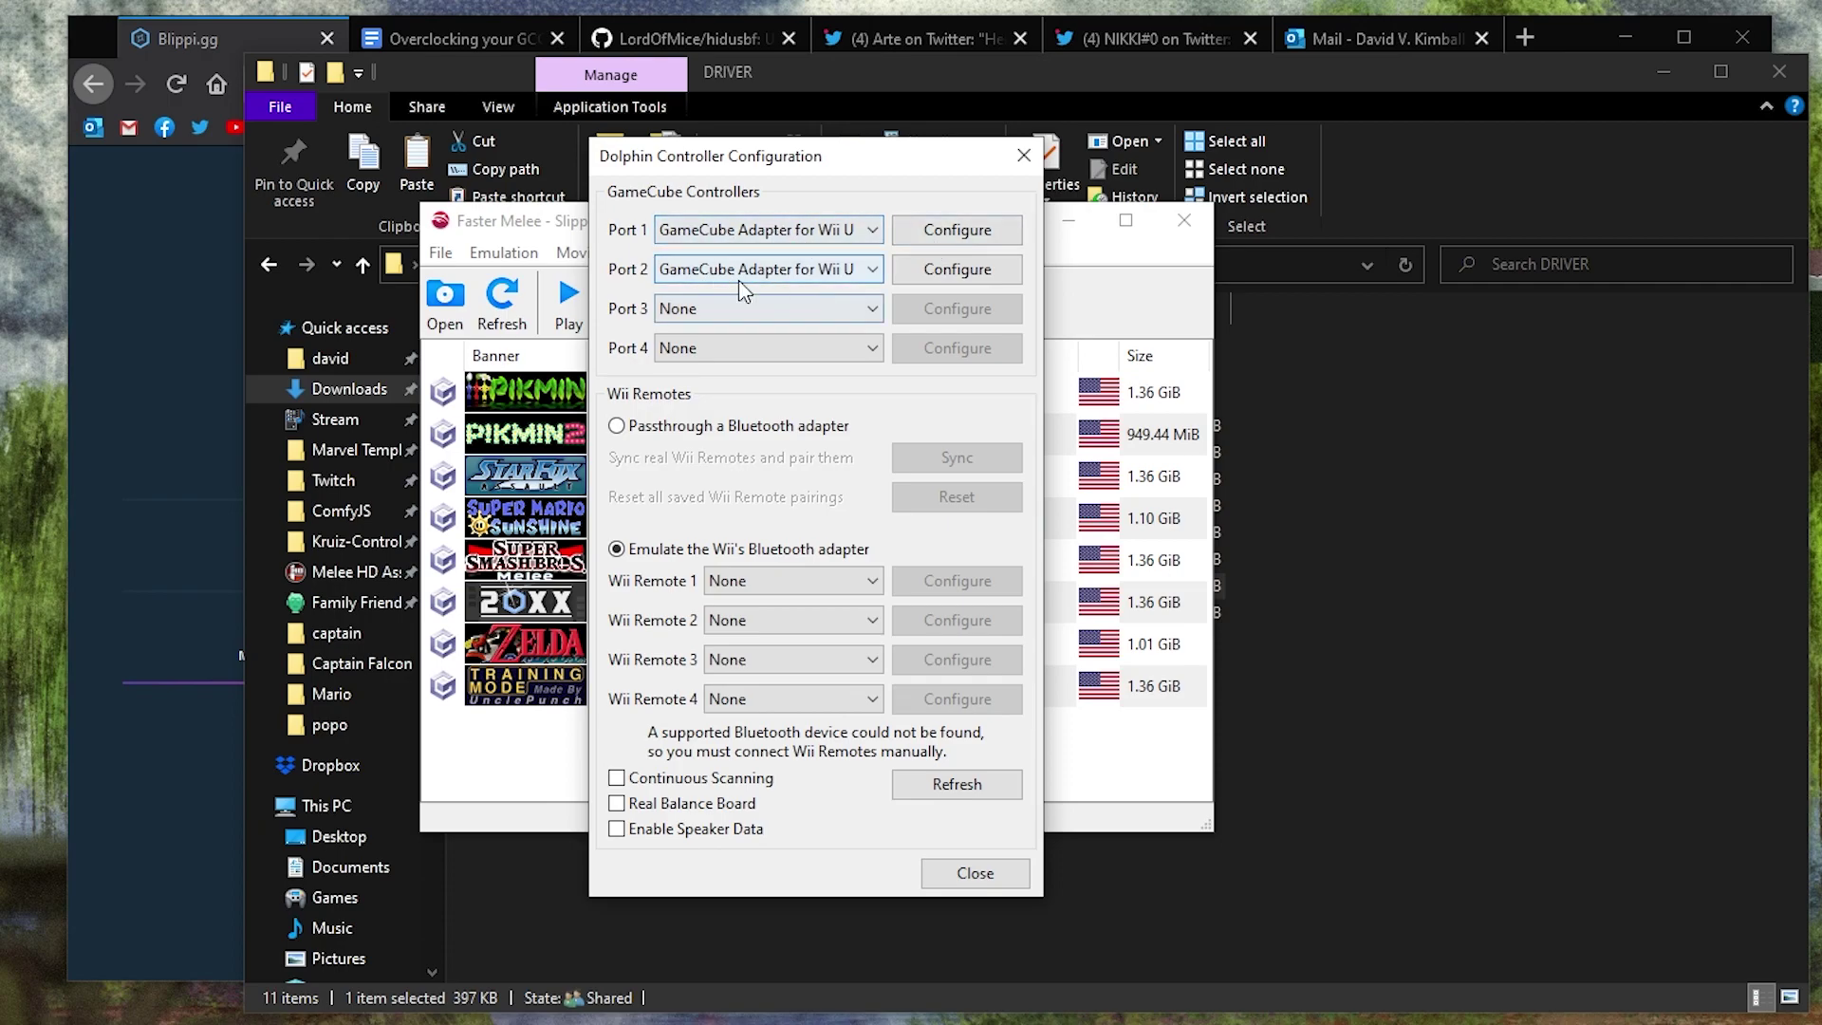
Check the port 2 adapter's poll rate of about 1001.3 Hz, then close the controller settings.
left_click(967, 278)
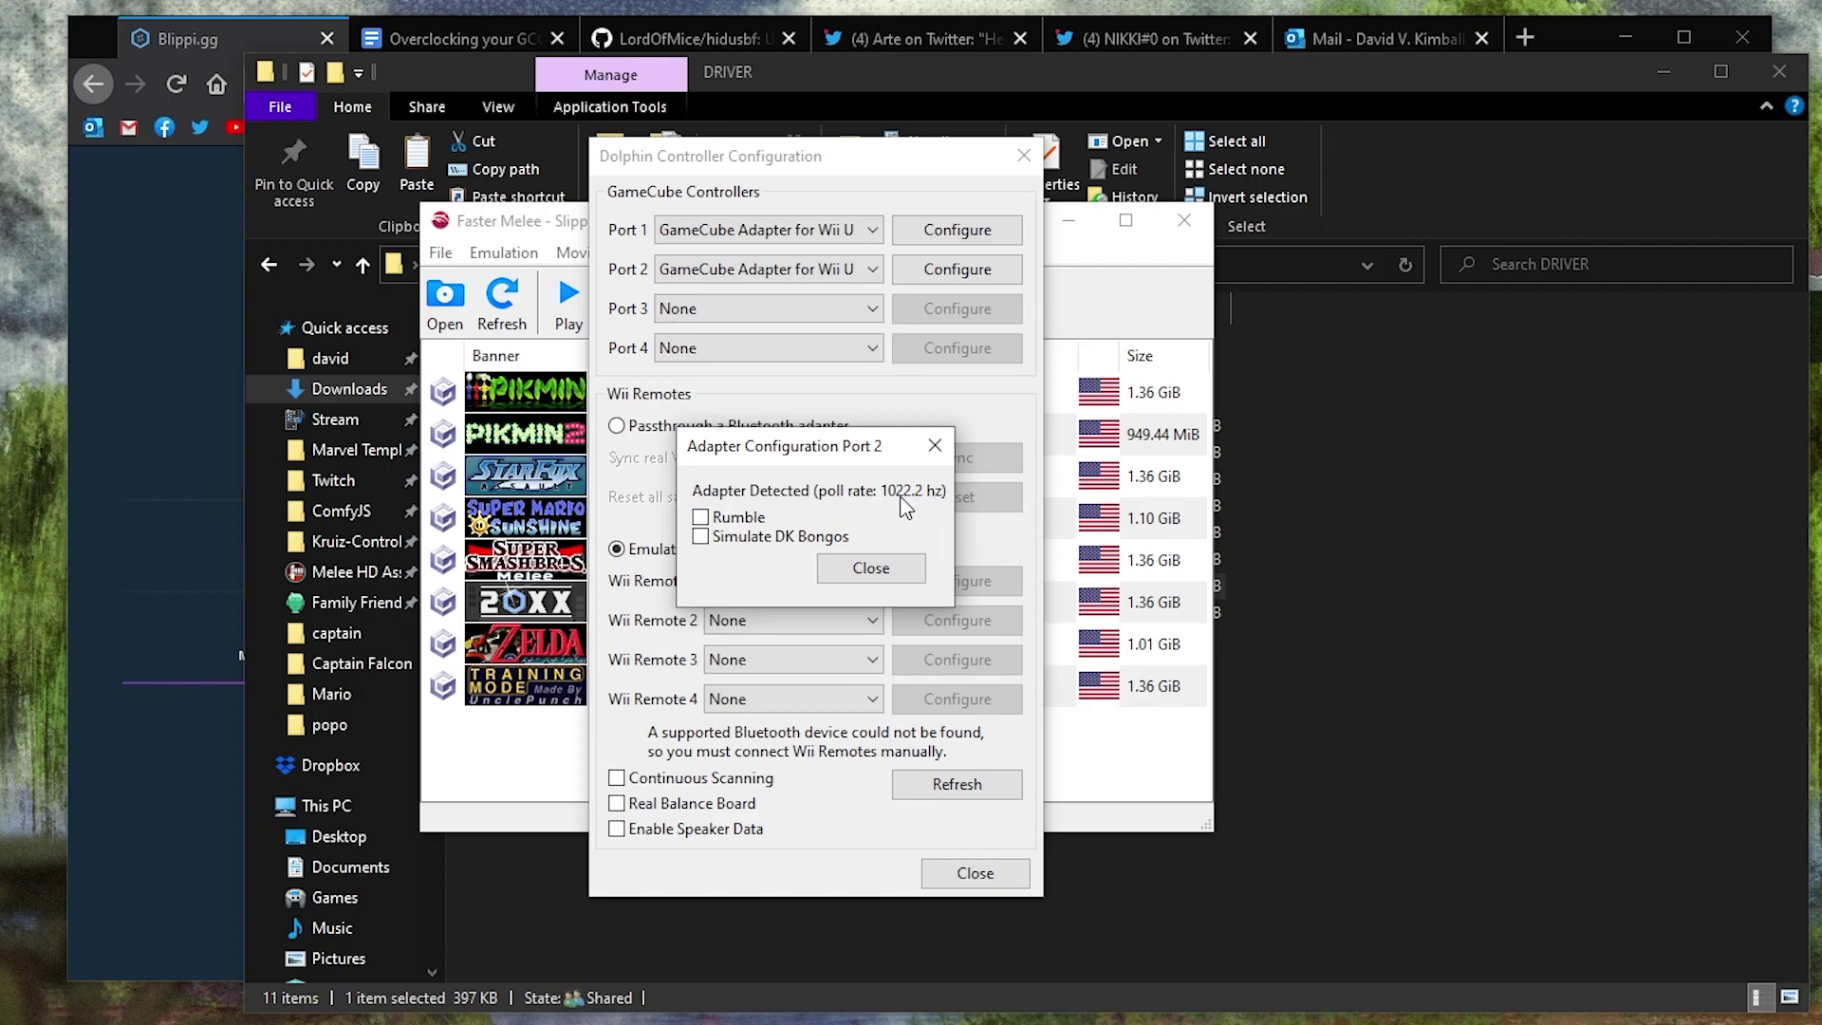
left_click(699, 520)
left_click(909, 572)
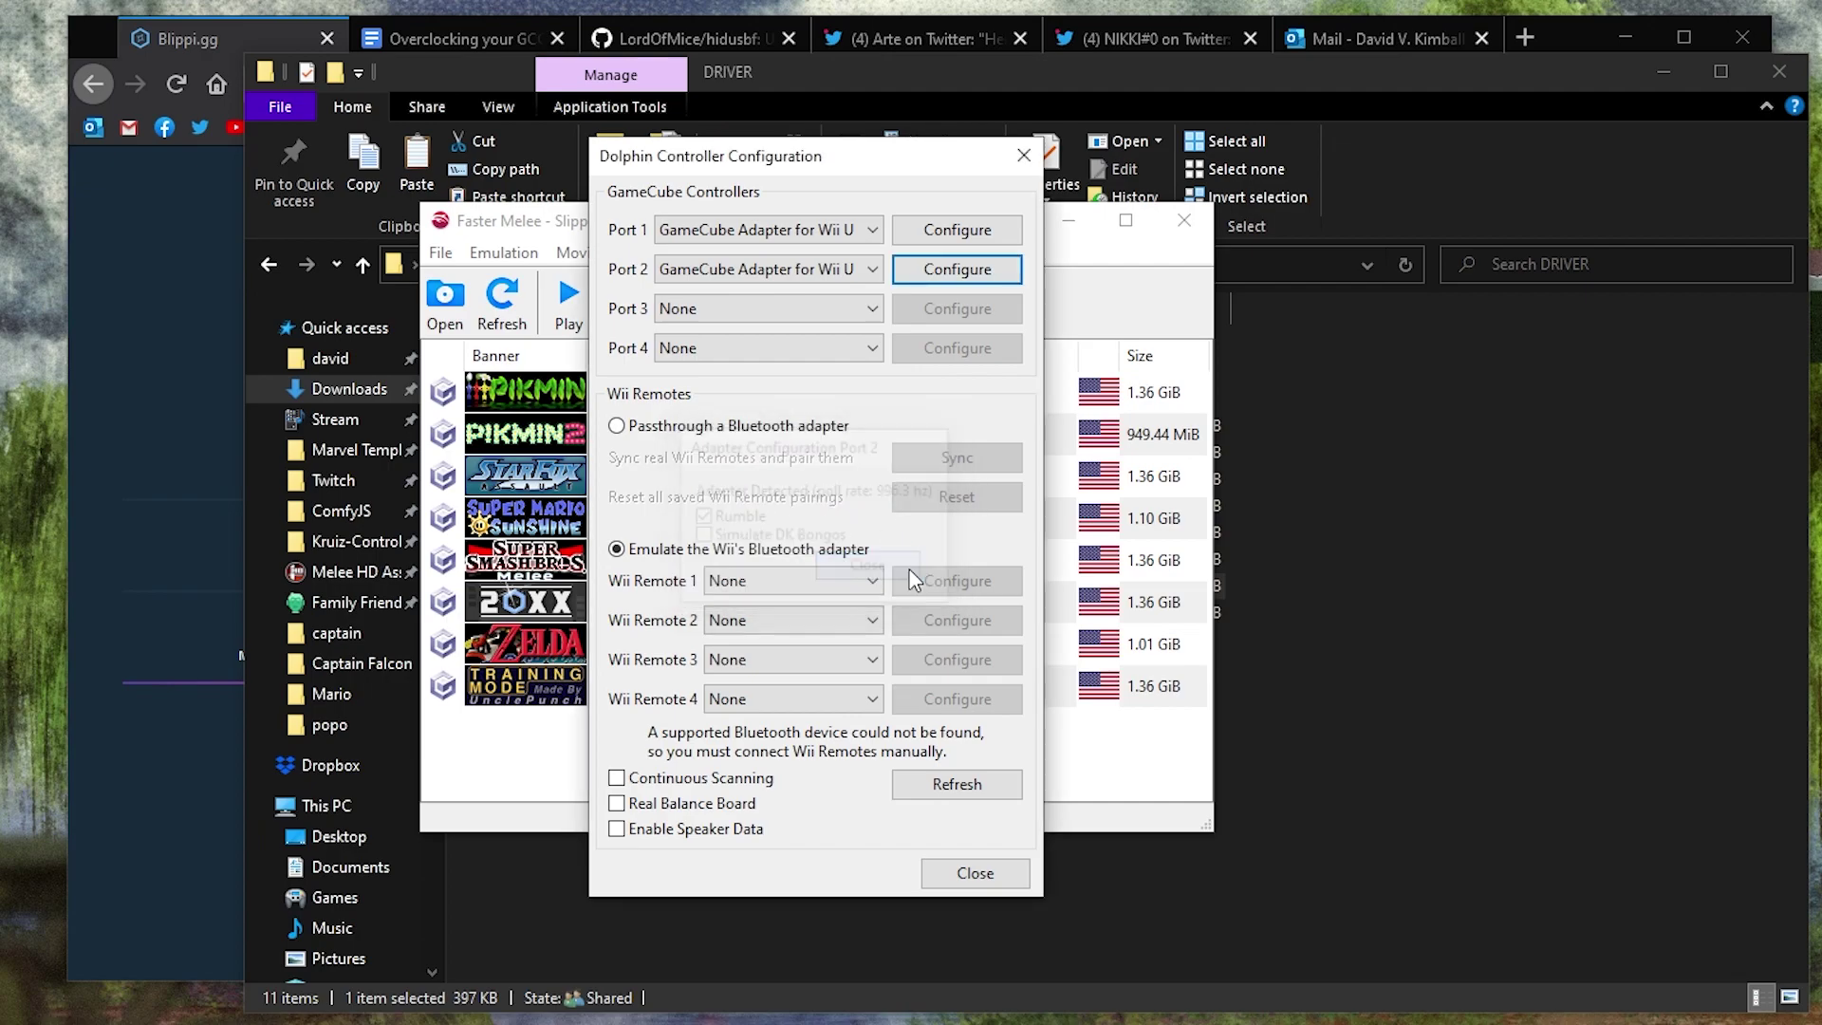
left_click(1035, 161)
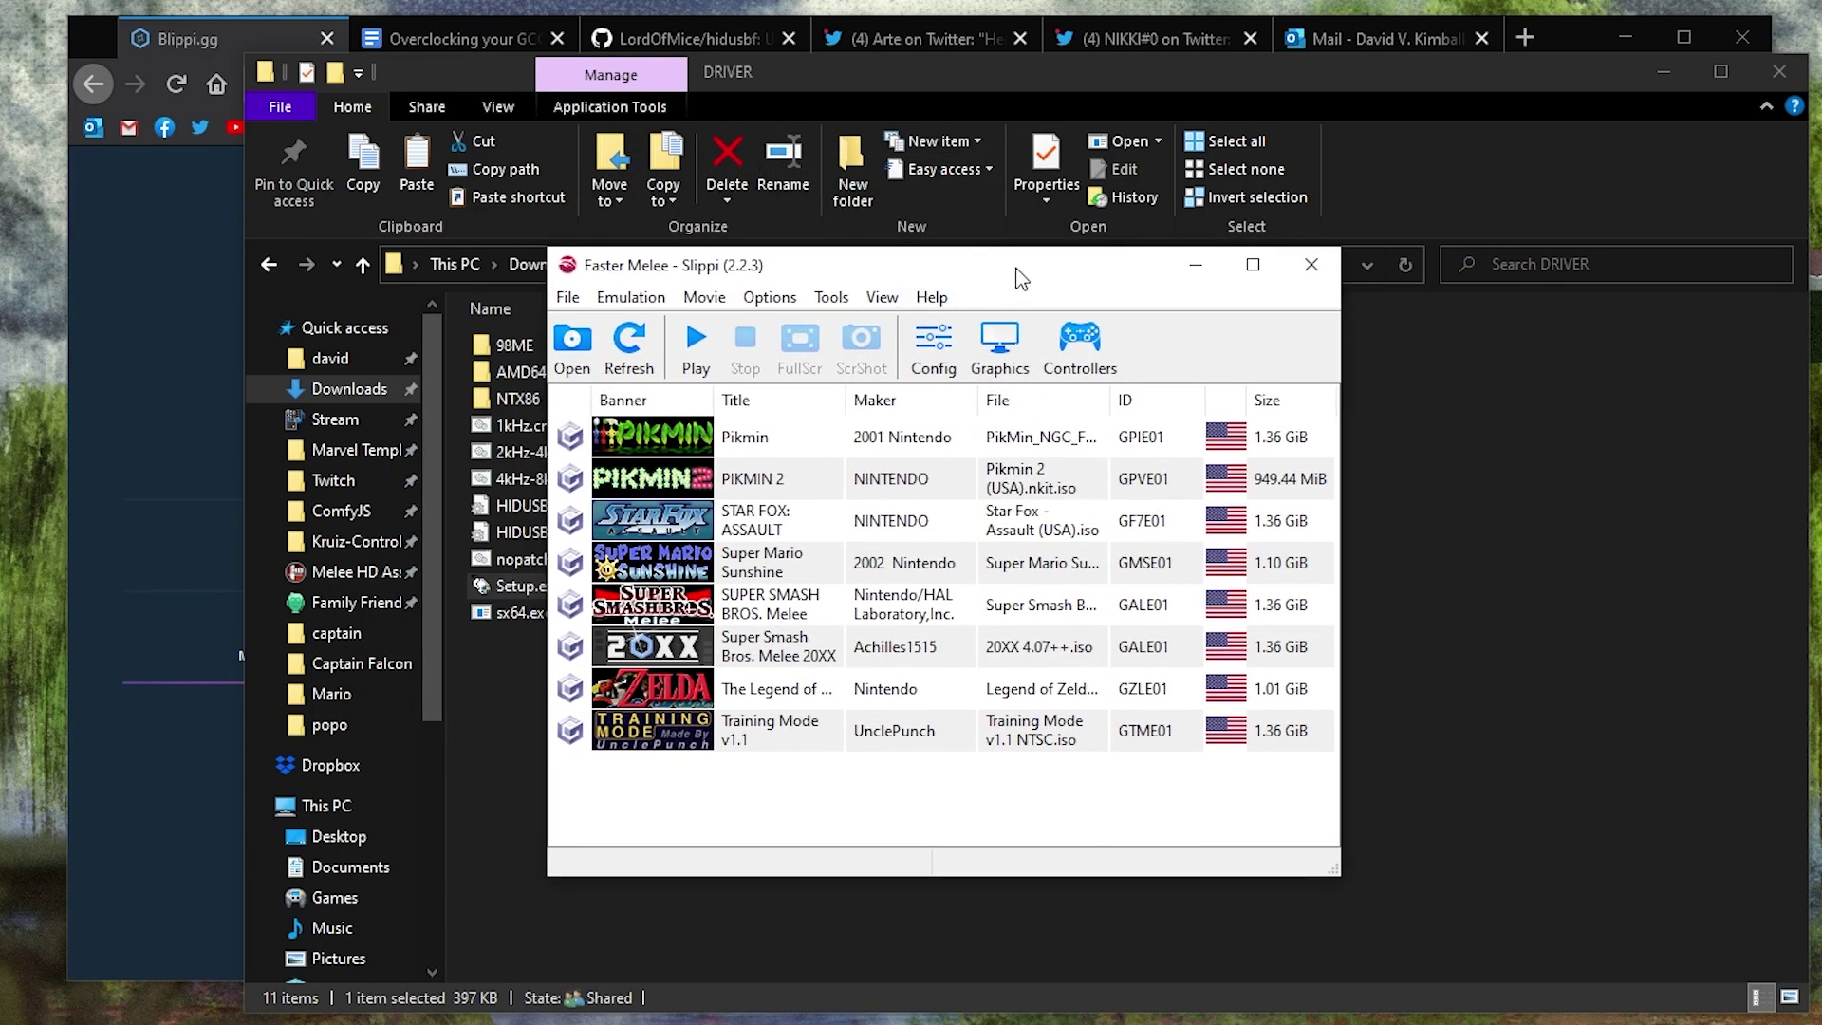
Run the MAYFLASH W012 firmware updater, confirm the newest version is 0x05, and close it.
left_click_drag(965, 273, 1195, 279)
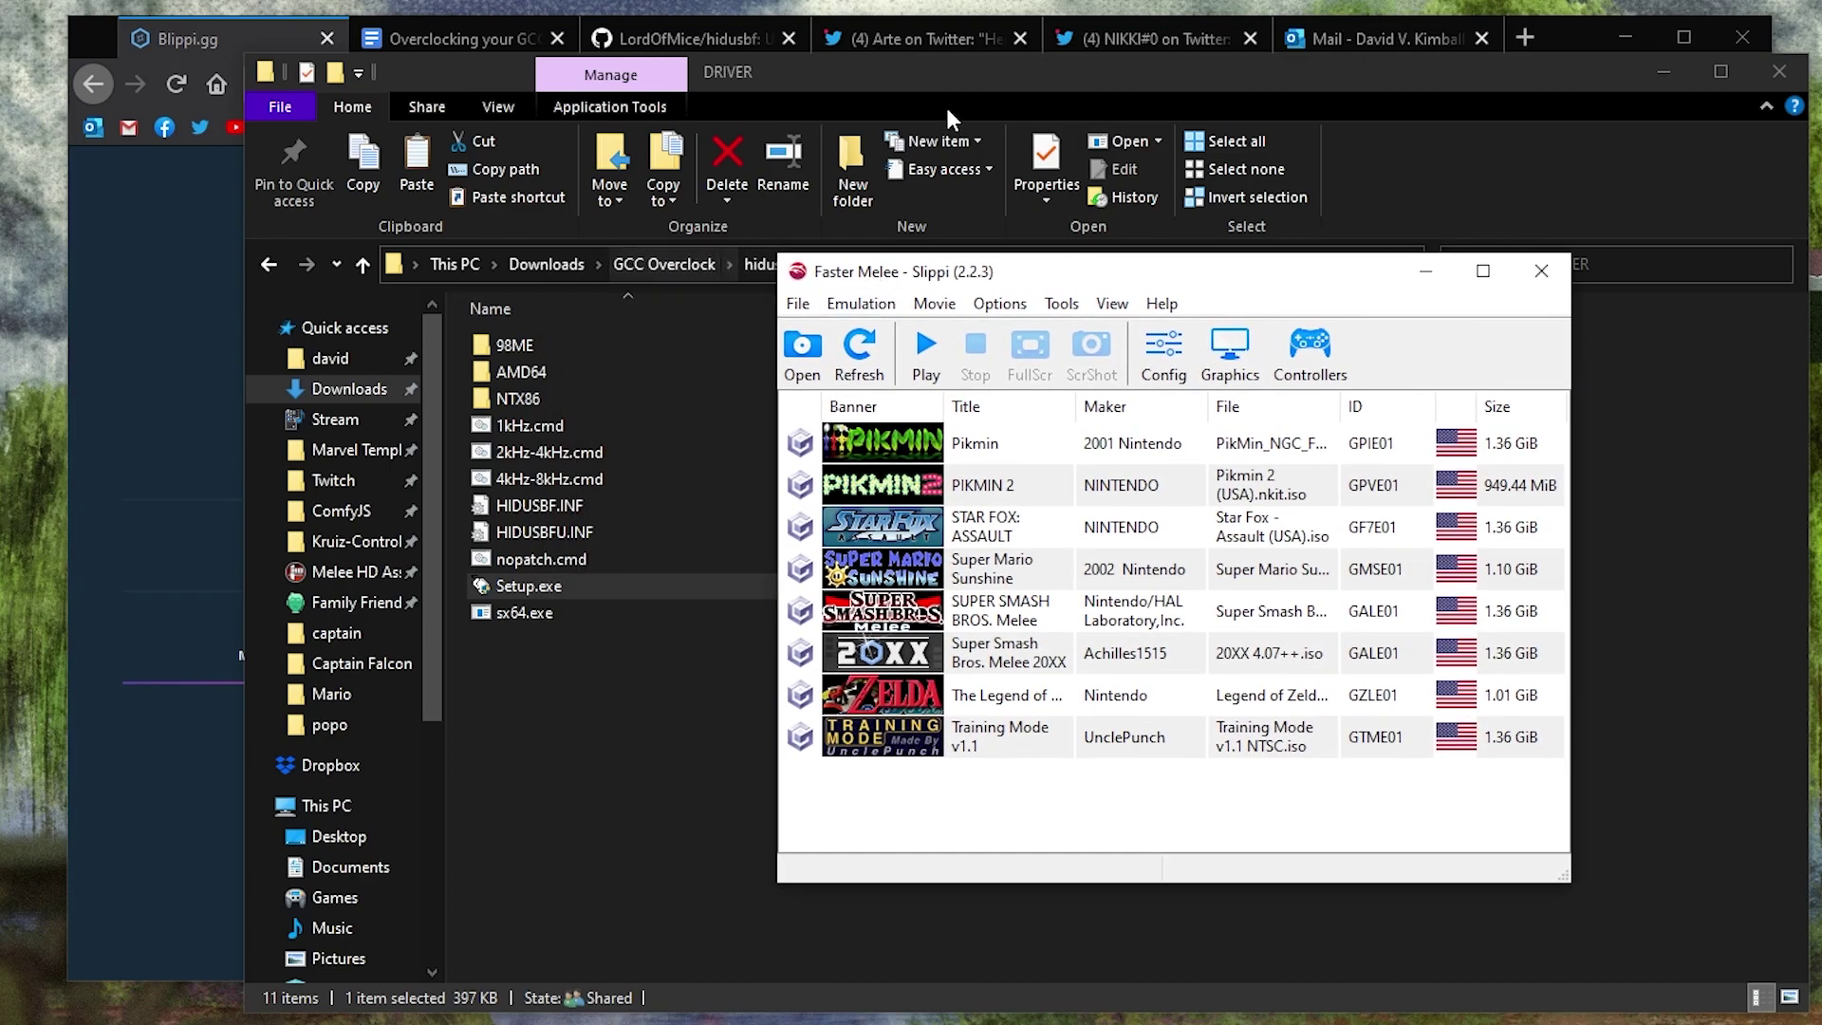
left_click(909, 214)
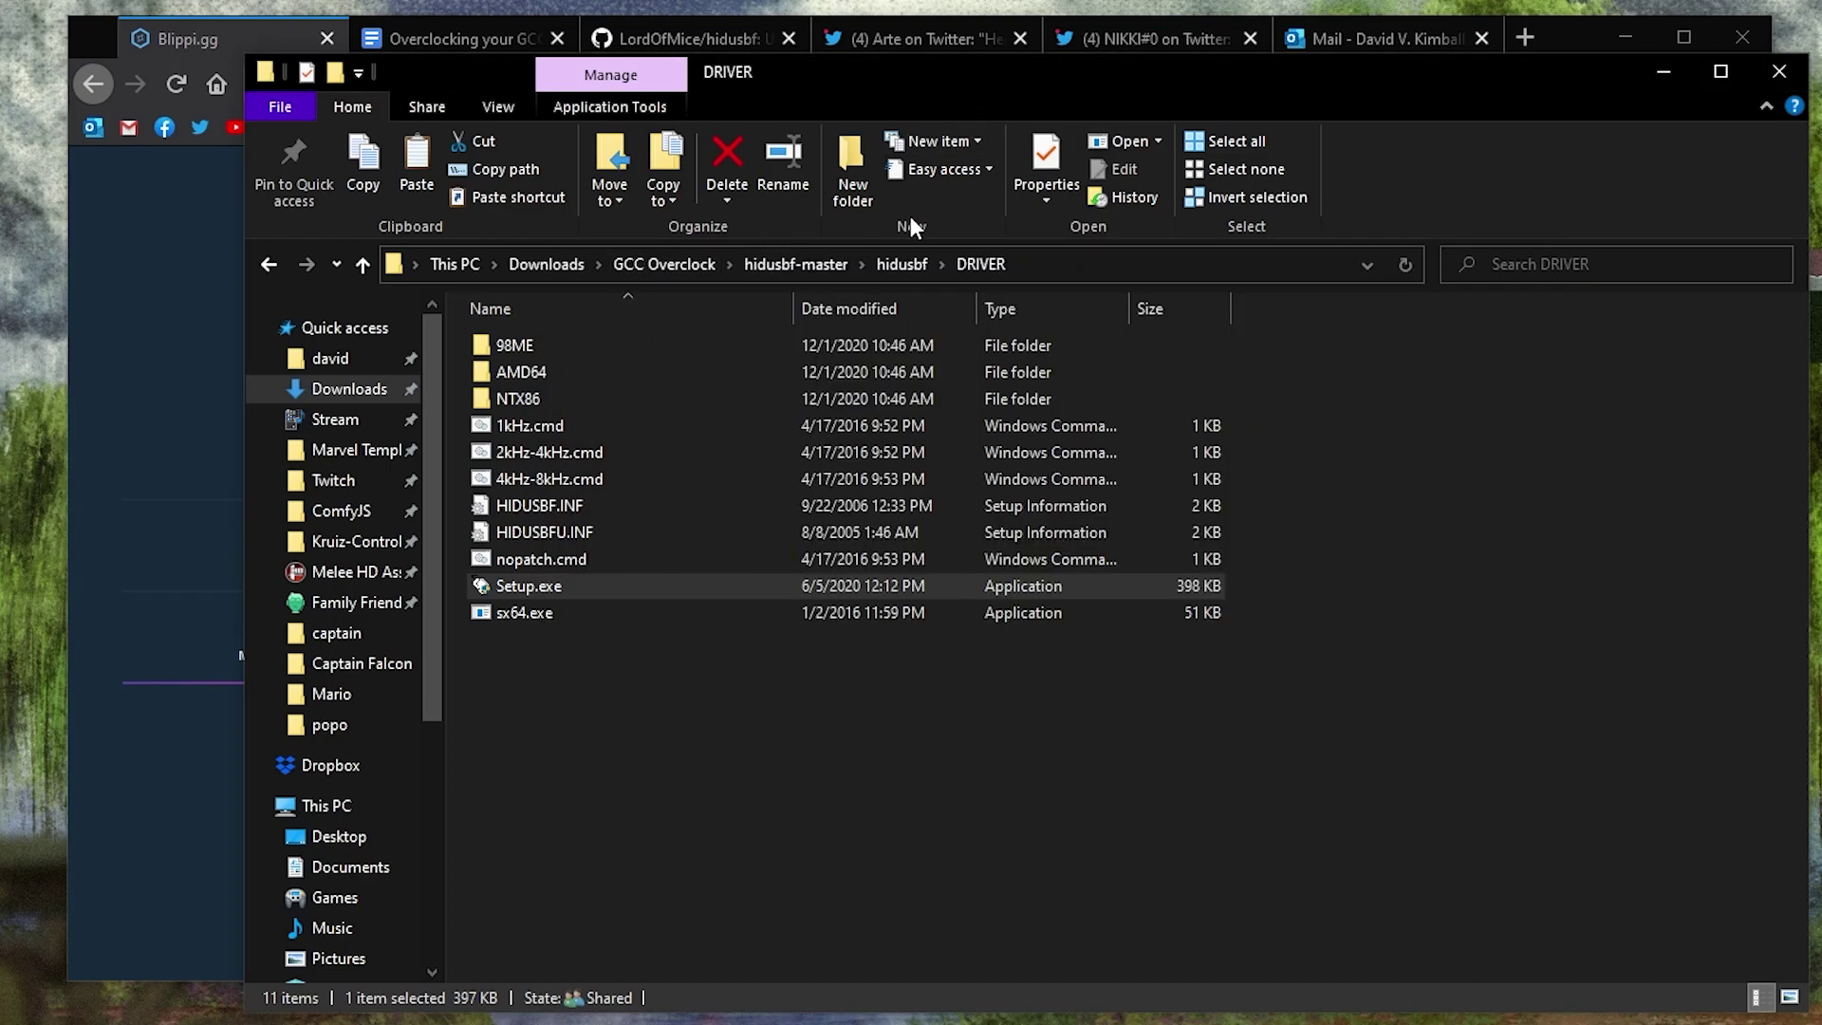
left_click(688, 268)
double_click(638, 374)
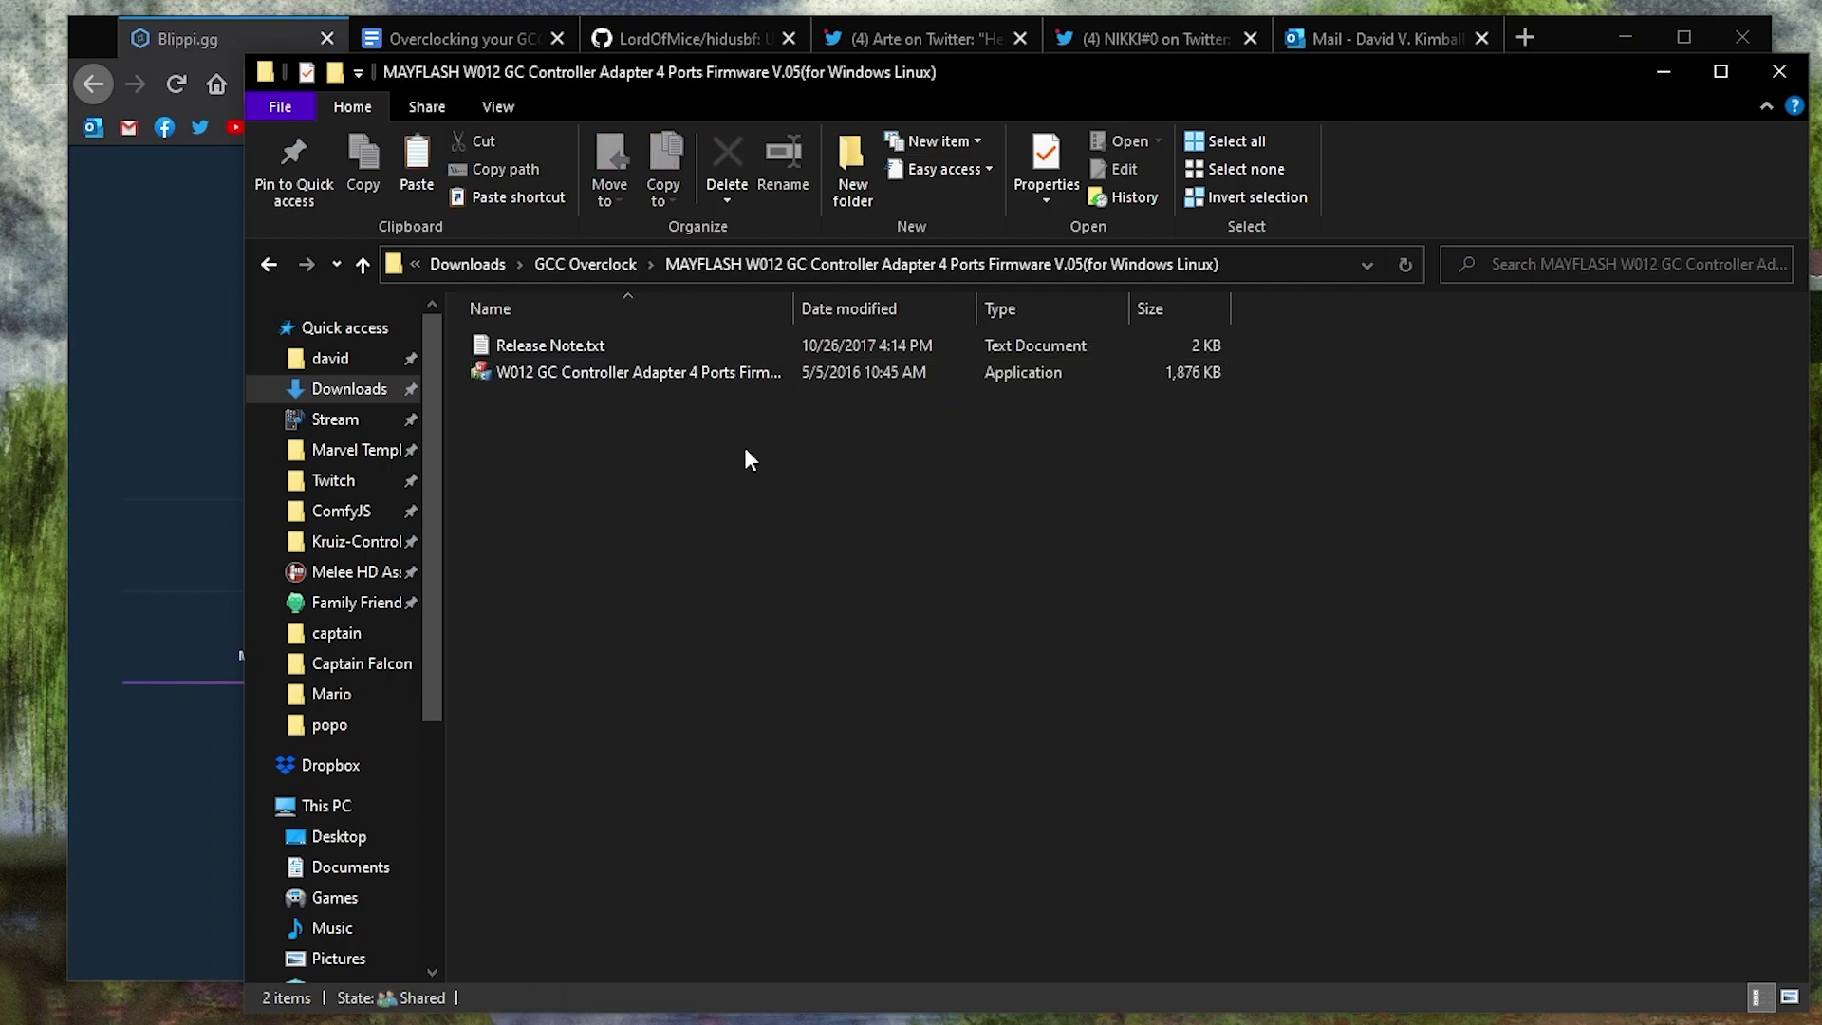
double_click(641, 372)
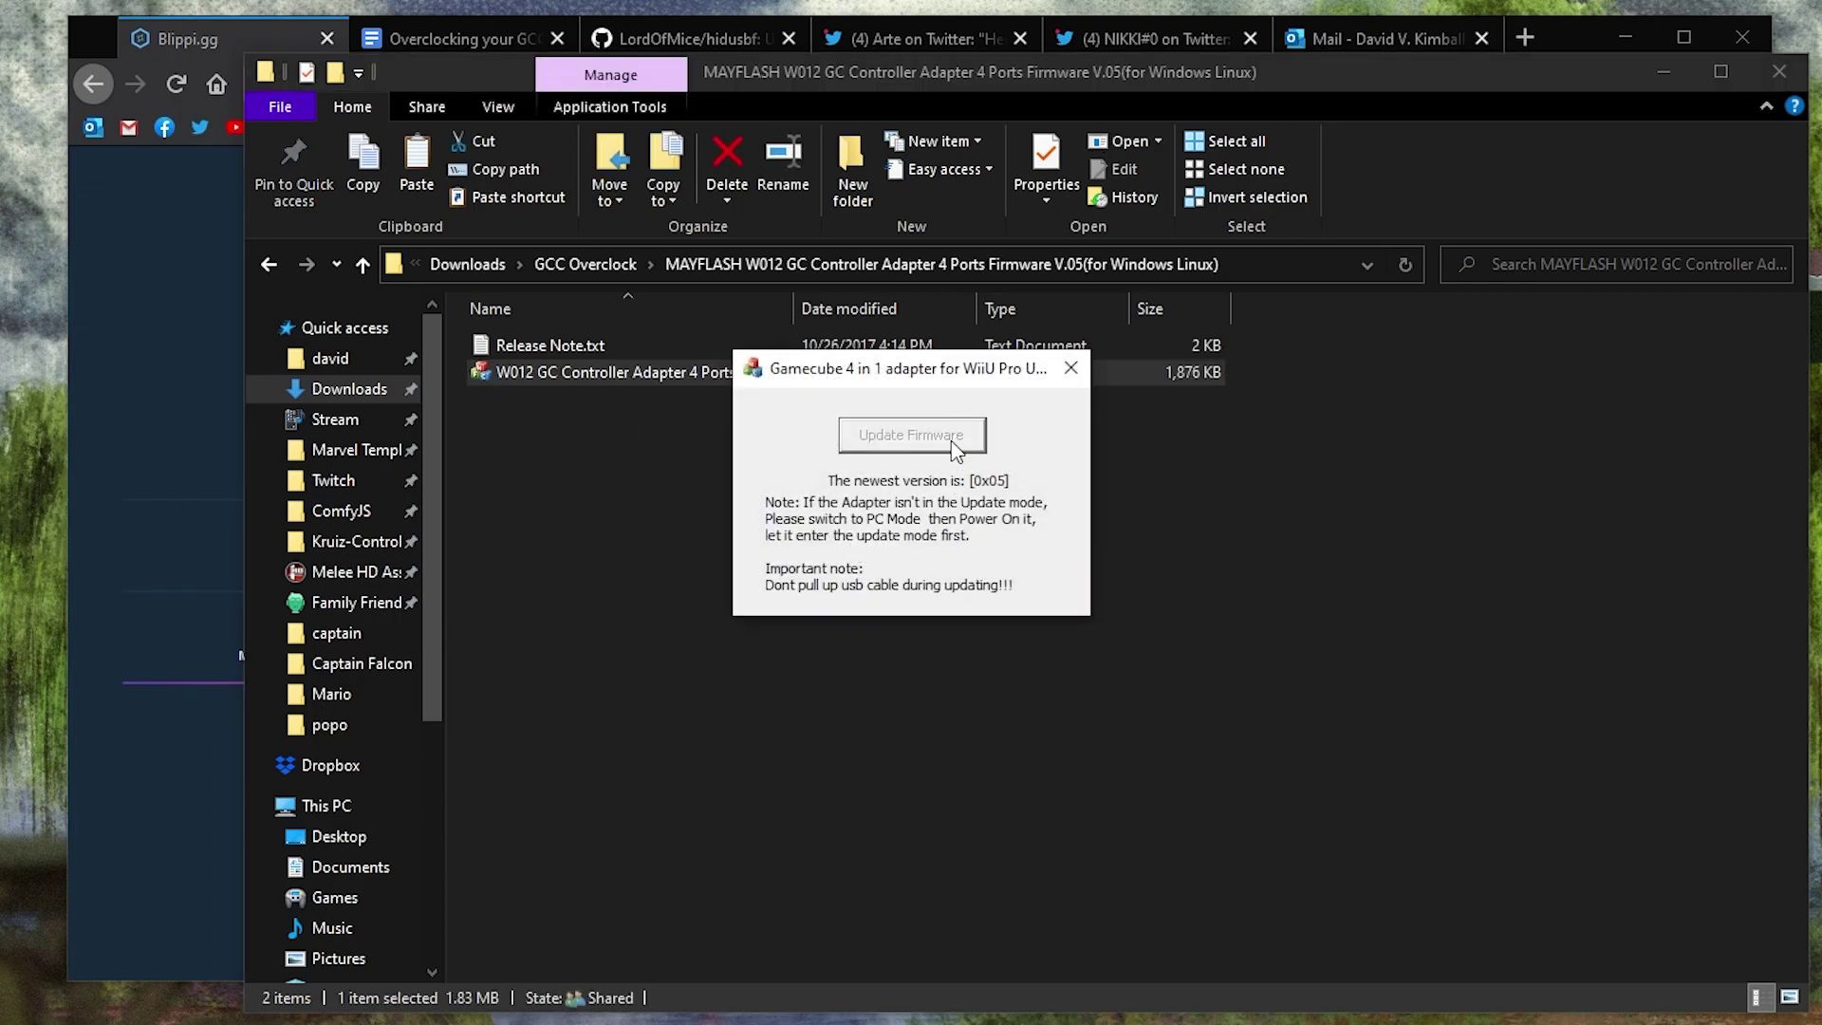
left_click_drag(920, 376, 926, 416)
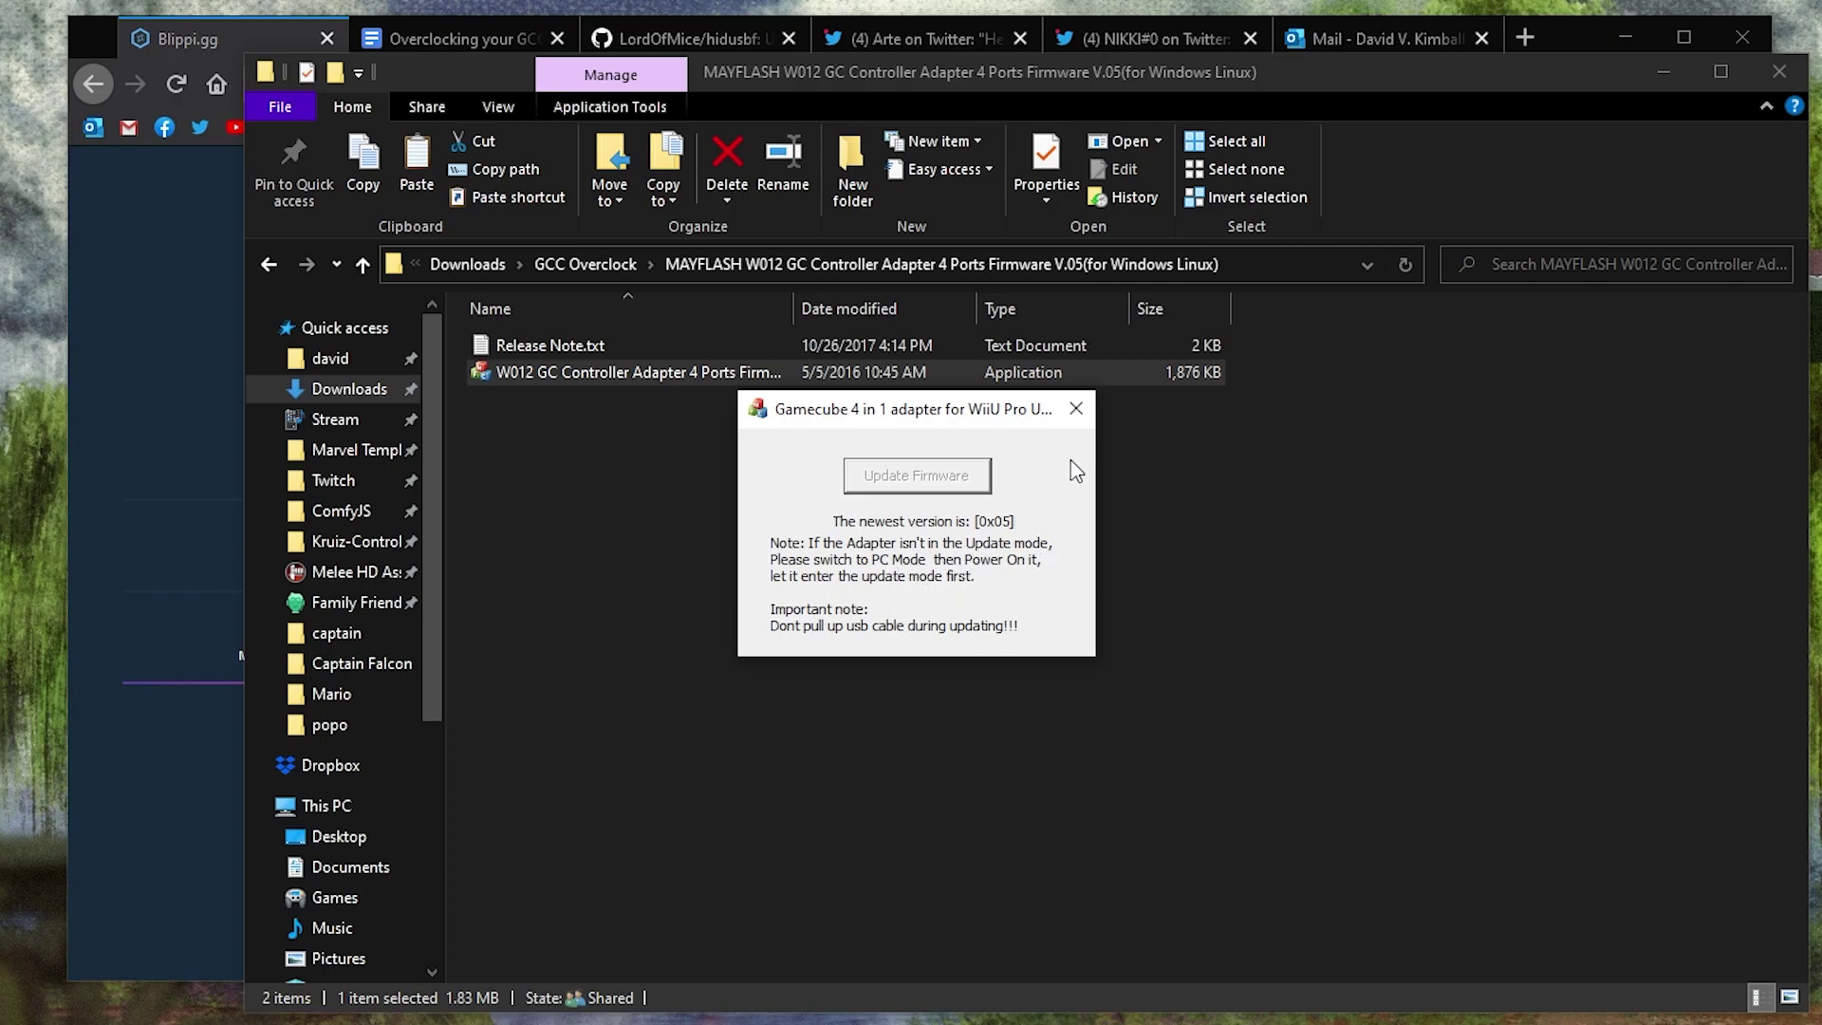
left_click(1077, 409)
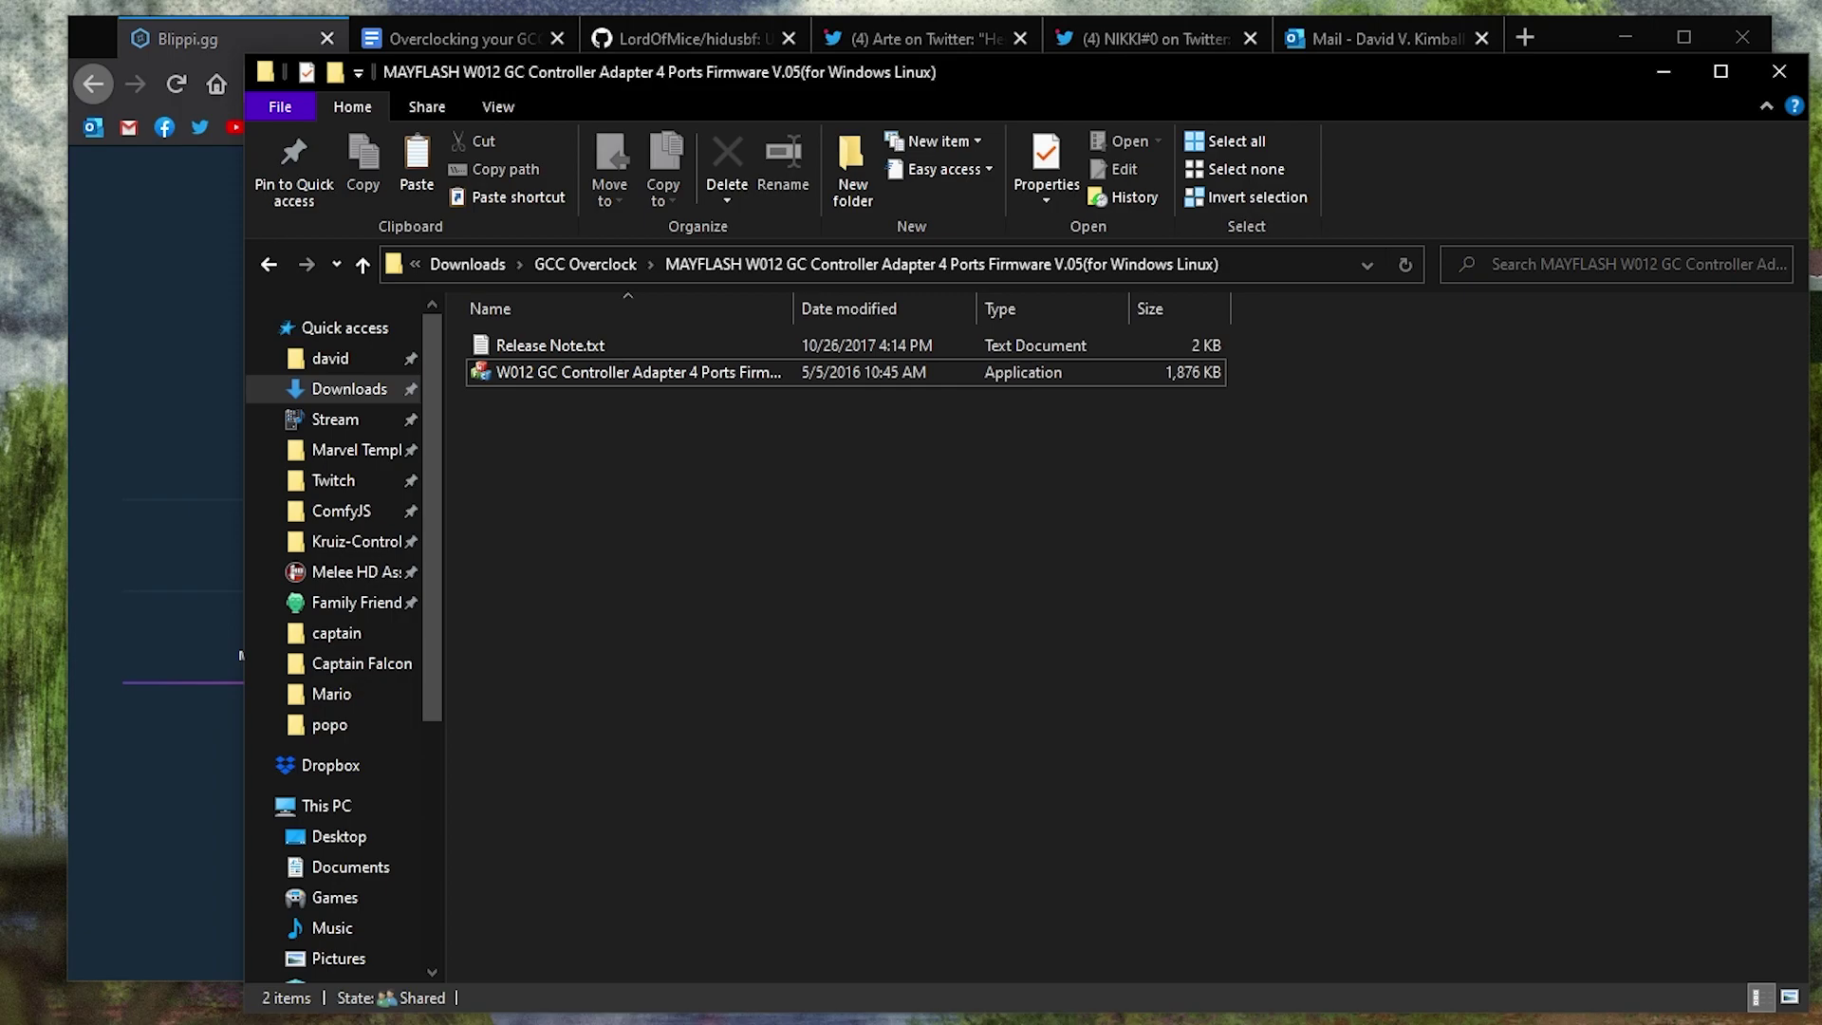
Page through the later sections of the Google Docs overclocking guide, then return to Blippi.gg.
left_click(448, 43)
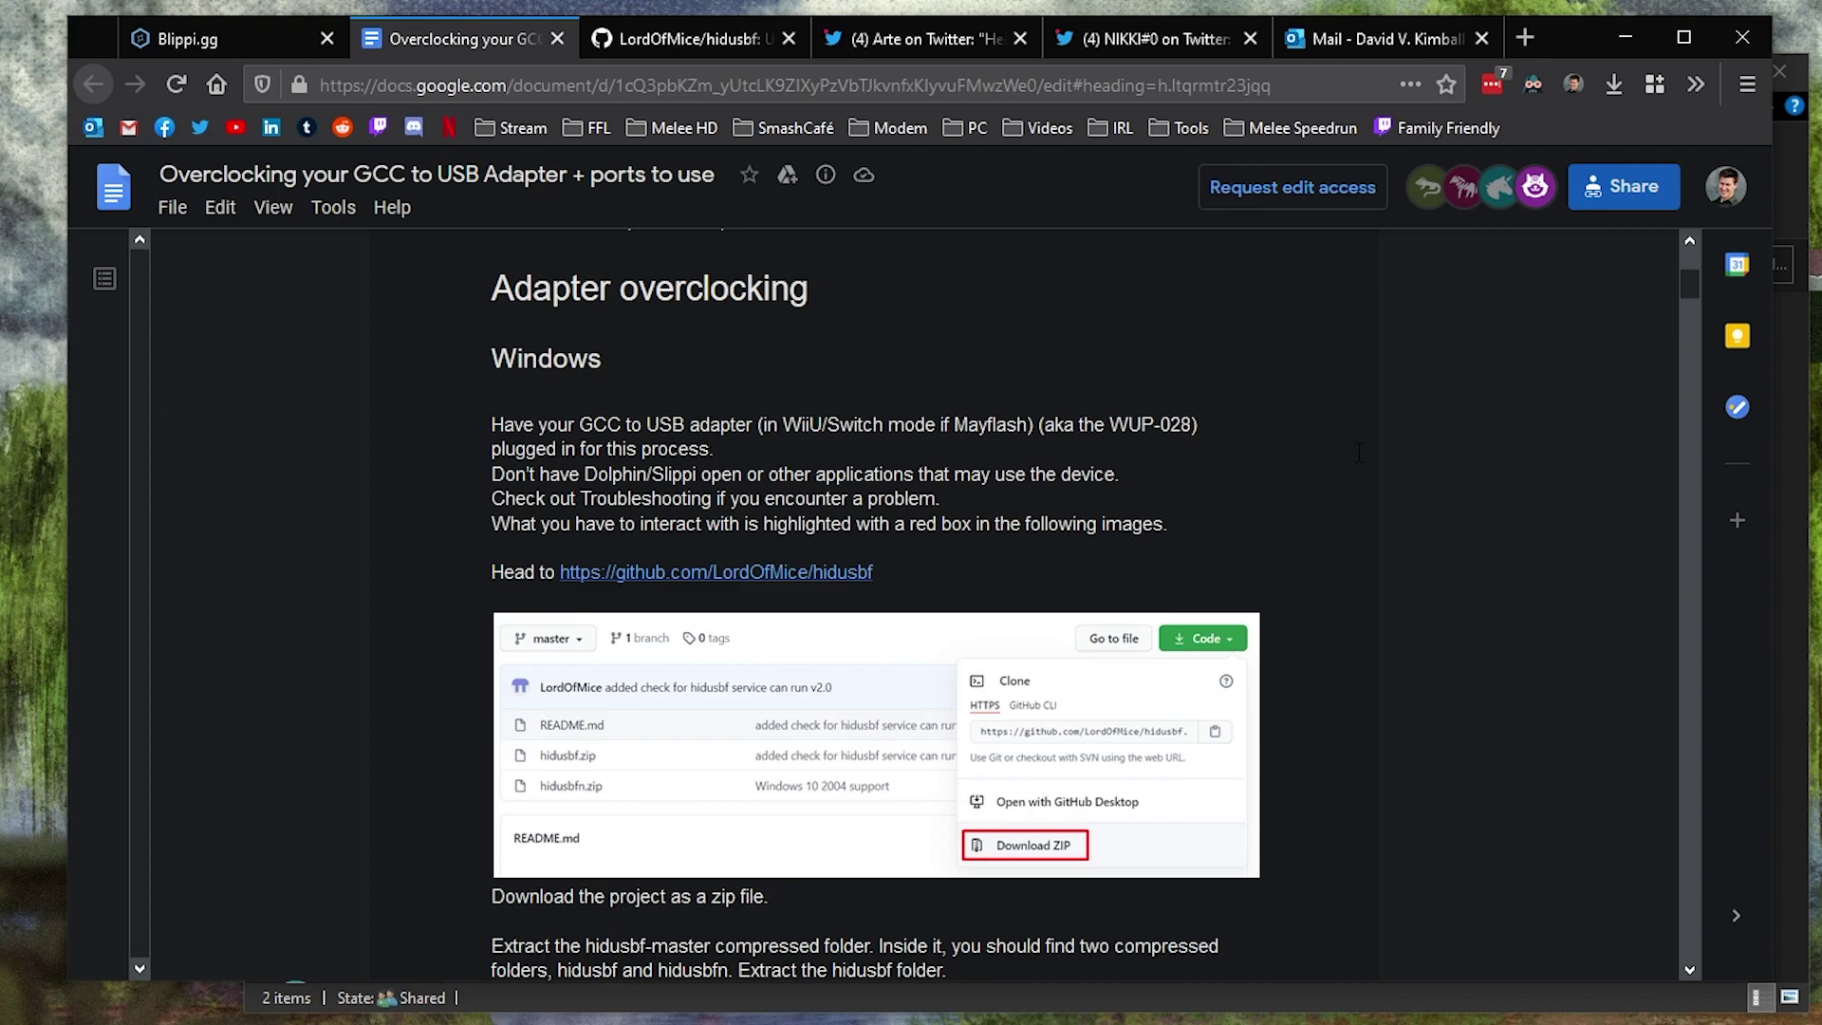
left_click(214, 40)
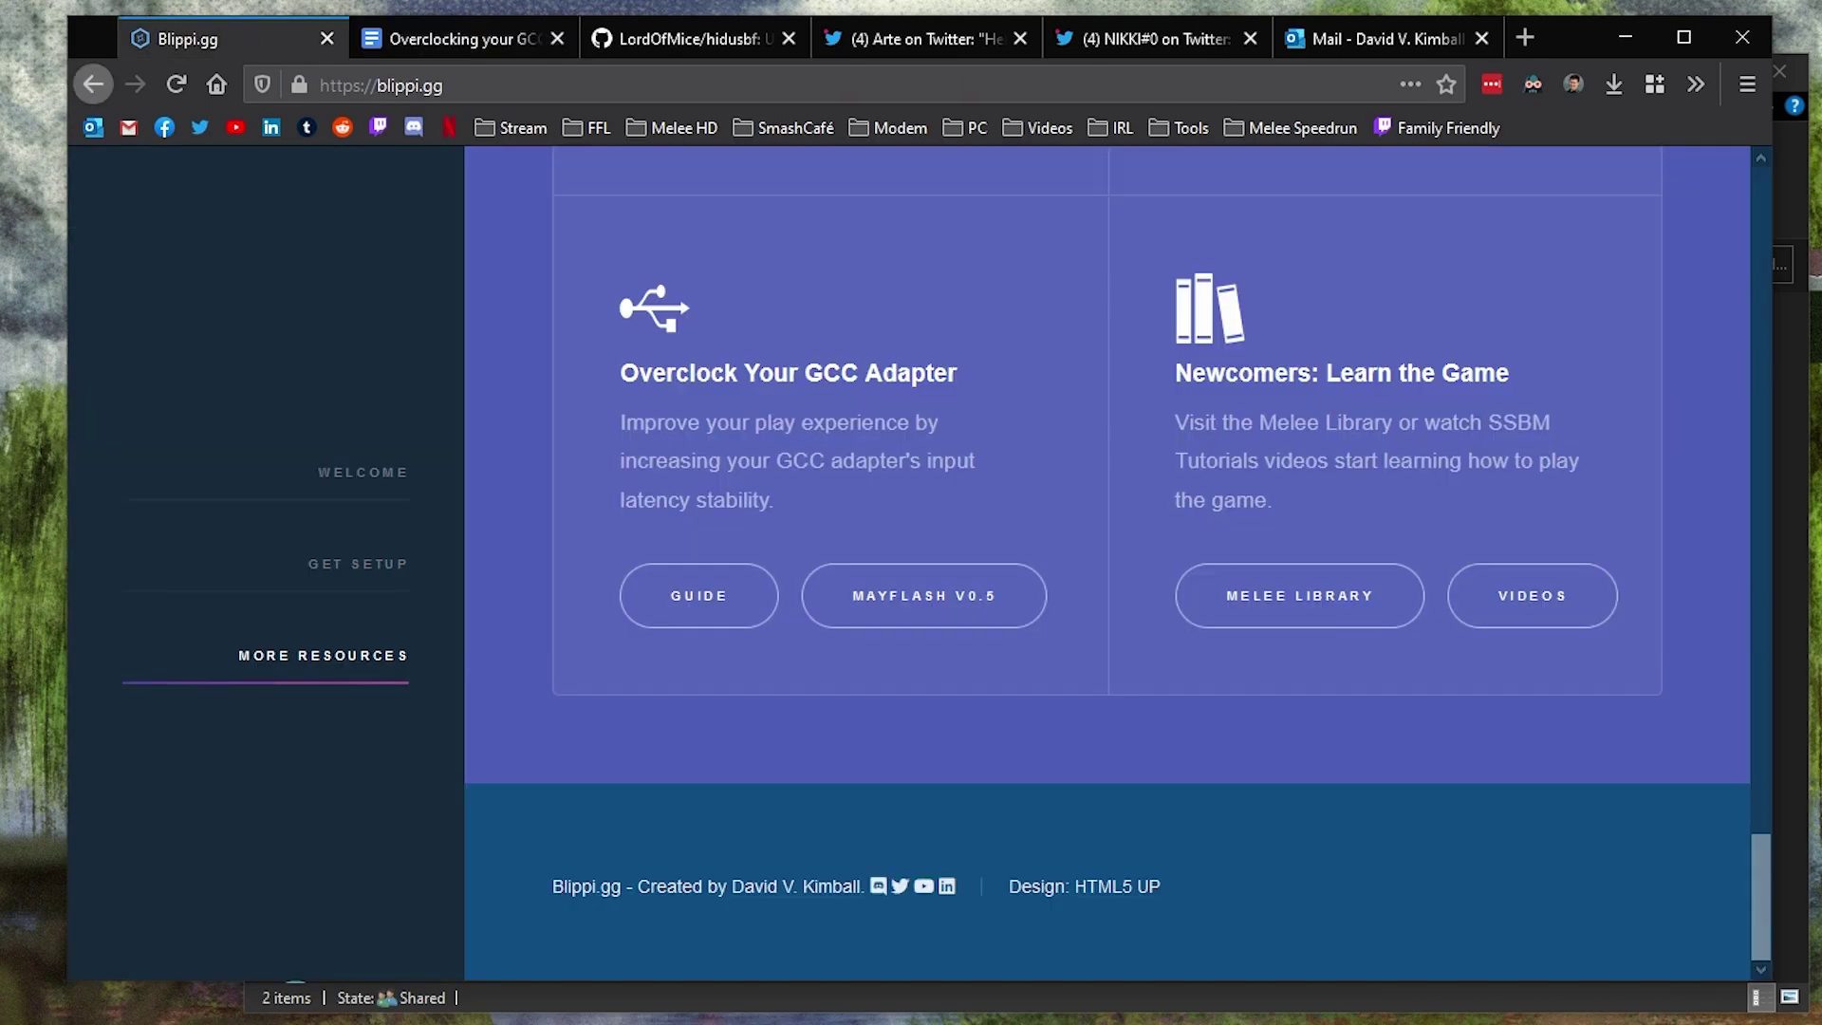
left_click(468, 43)
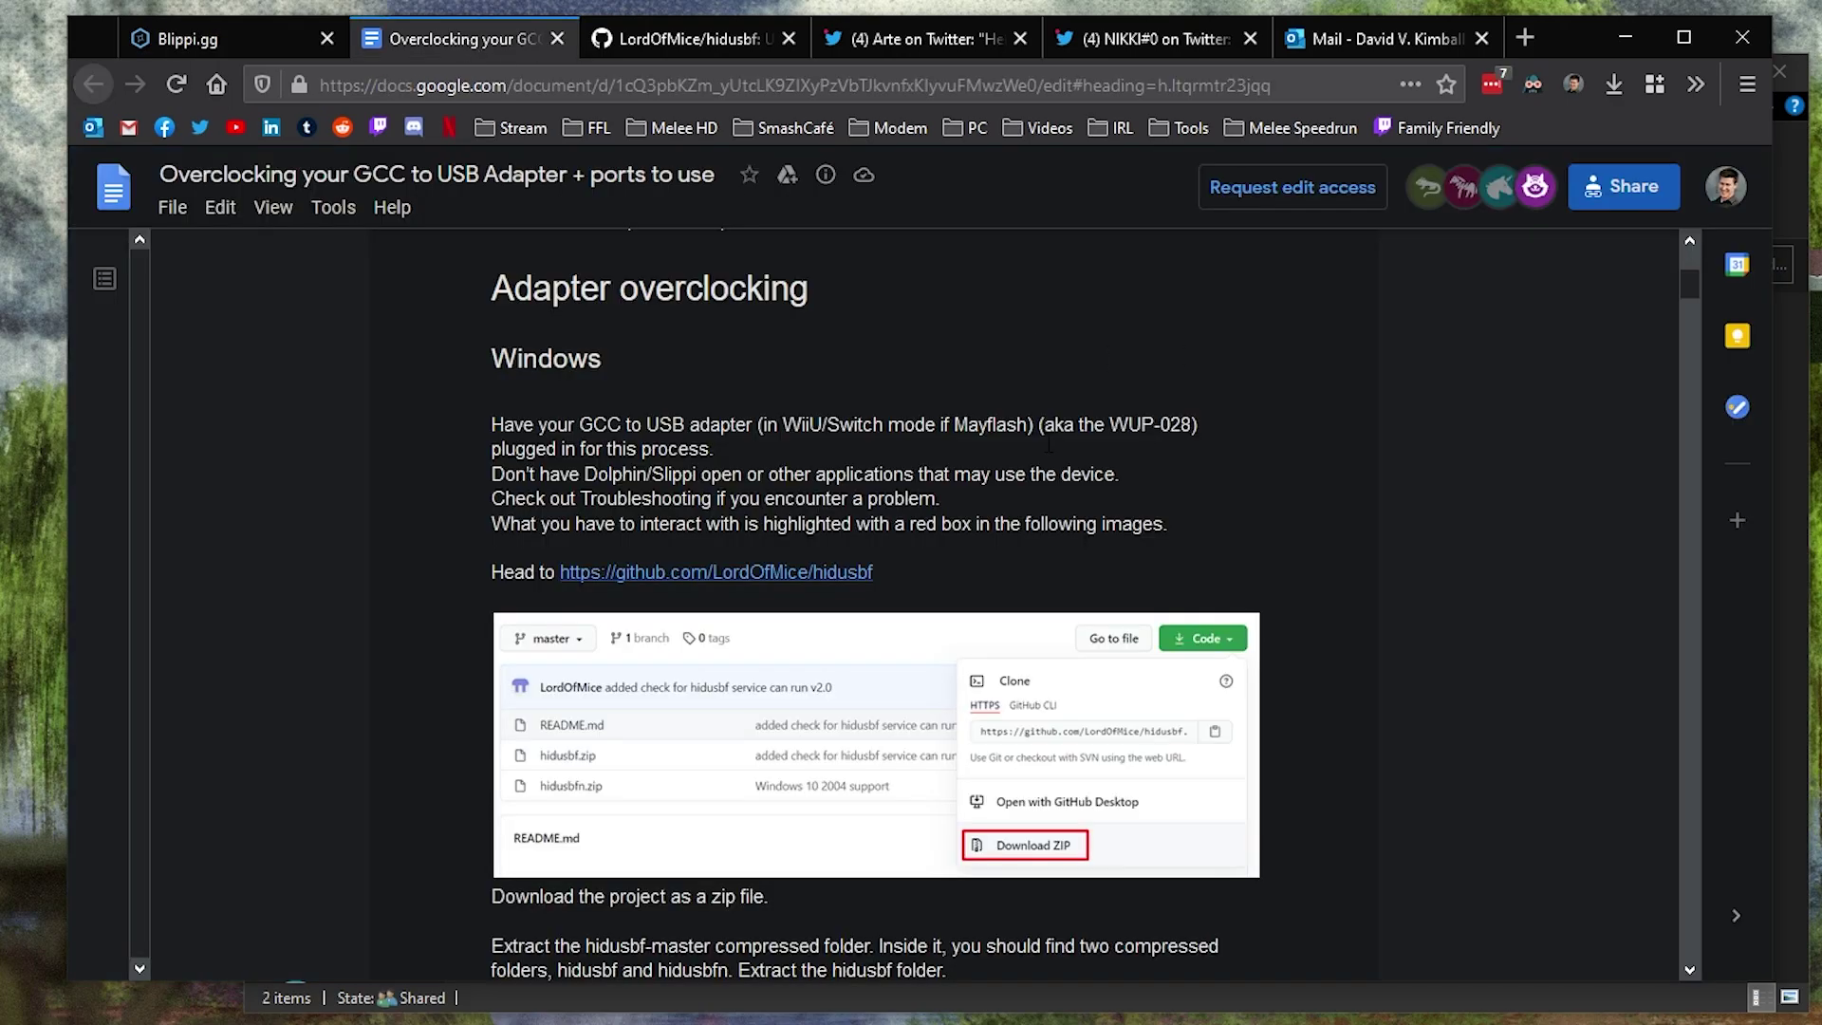
scroll(999, 443, "down", 20)
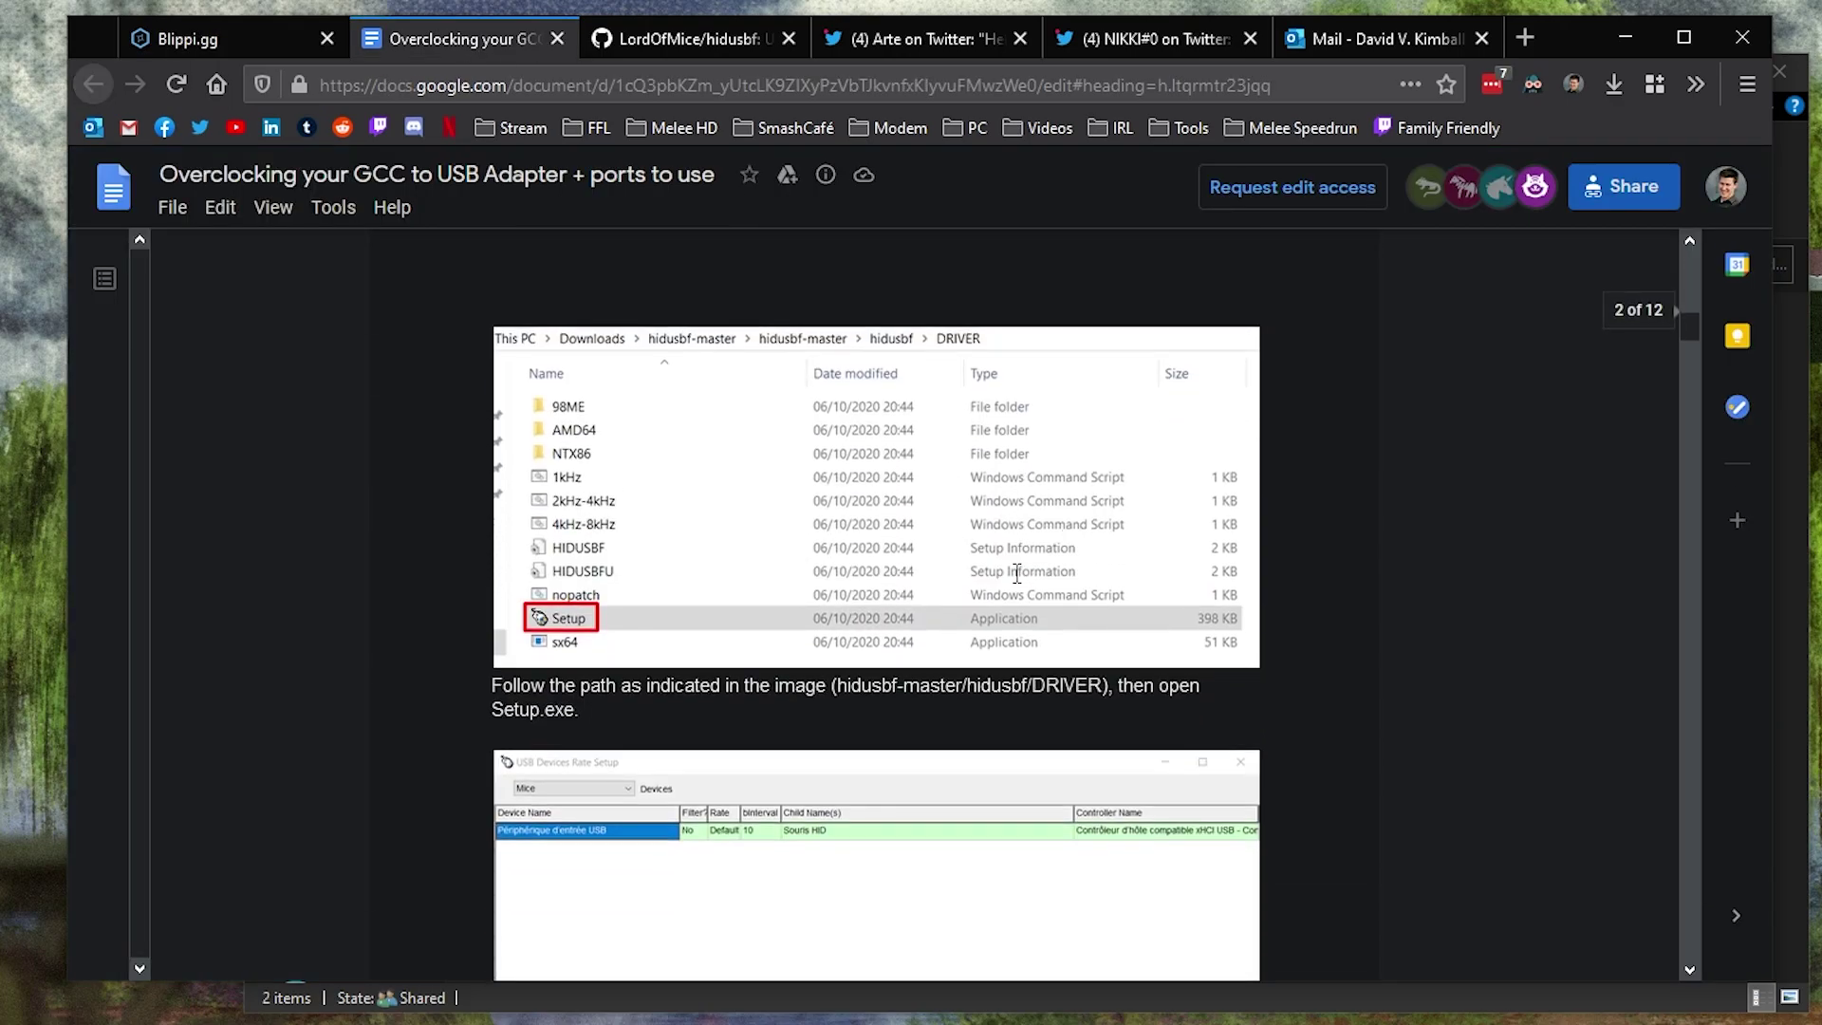
scroll(1028, 498, "down", 10)
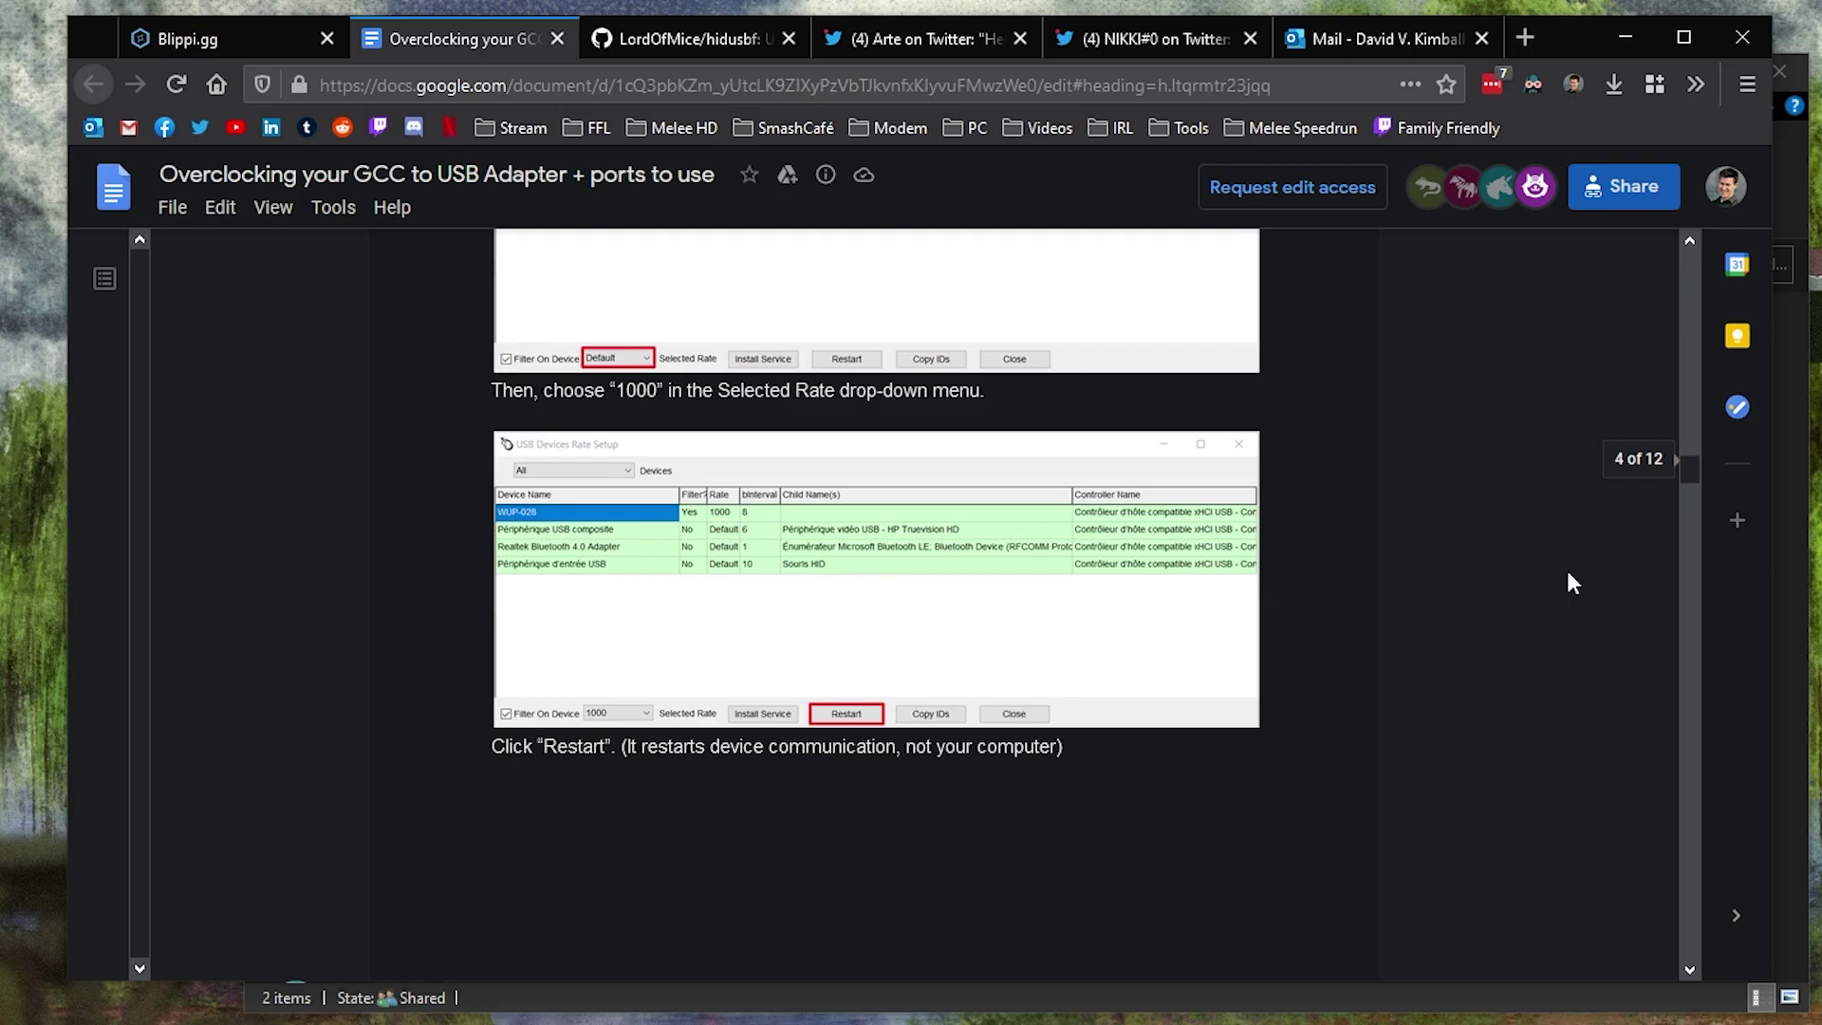
left_click_drag(1685, 484, 1666, 693)
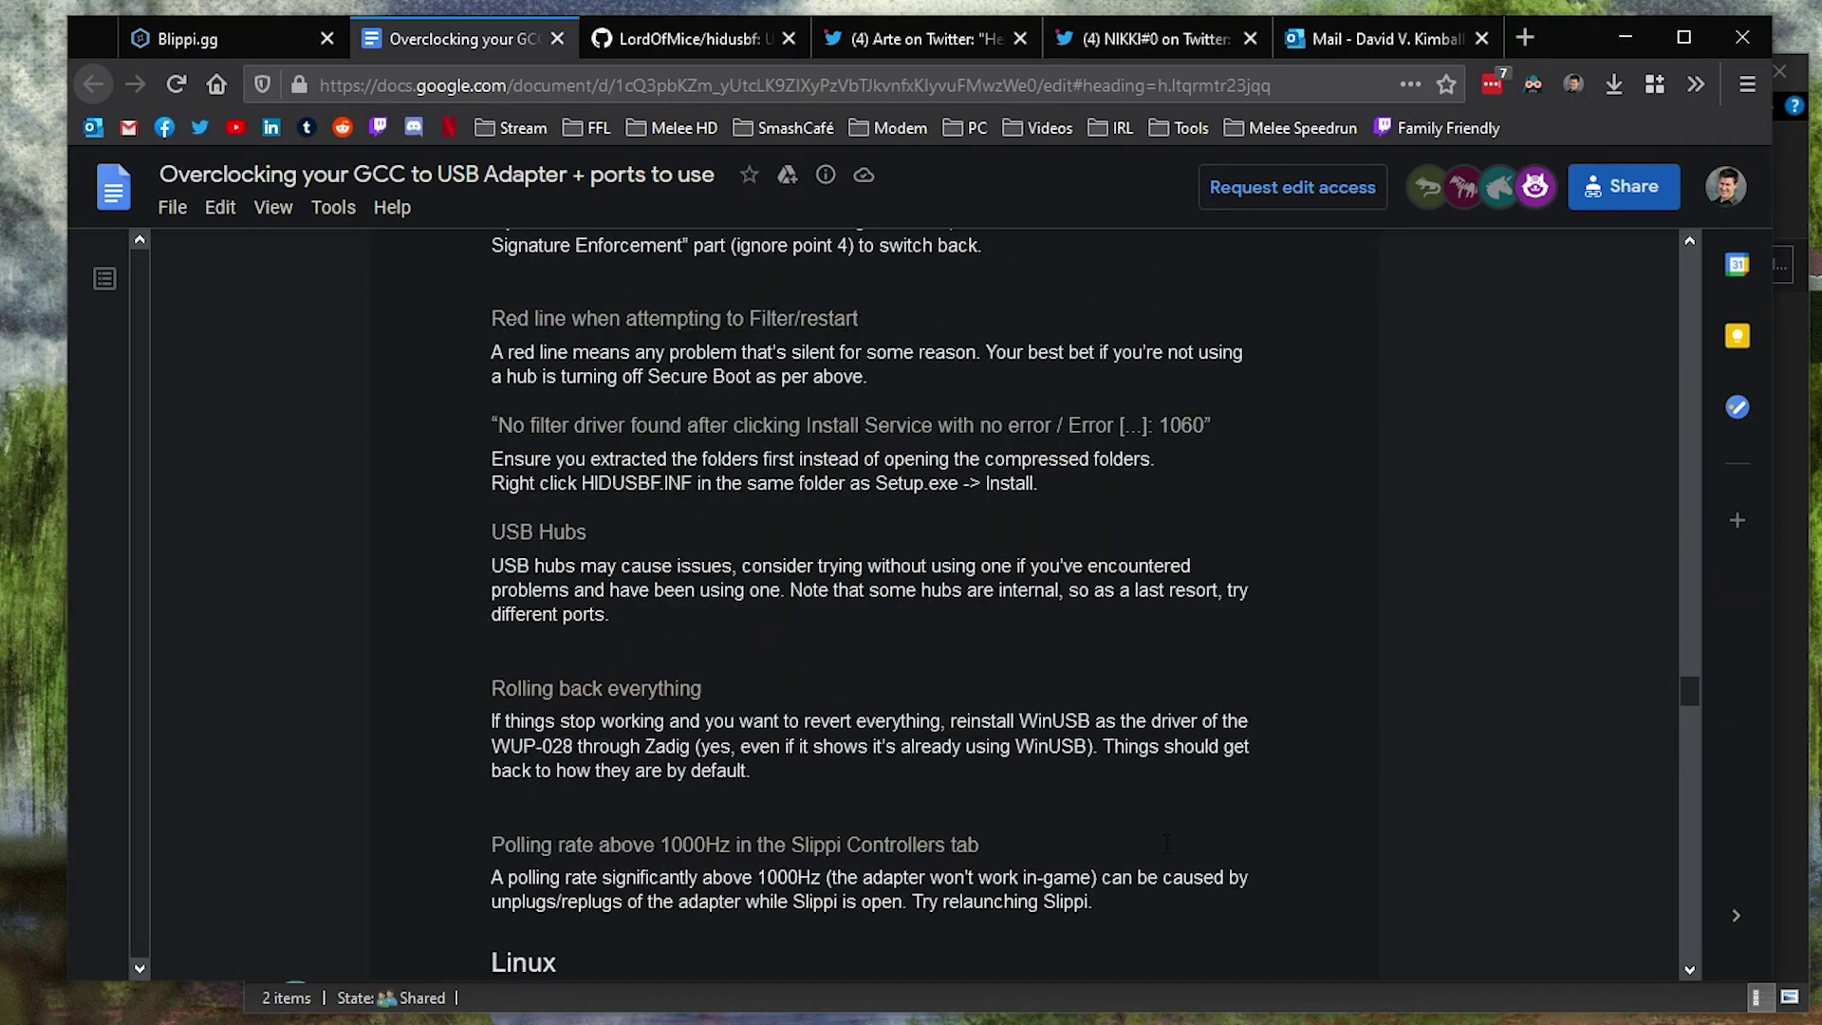
scroll(989, 454, "down", 10)
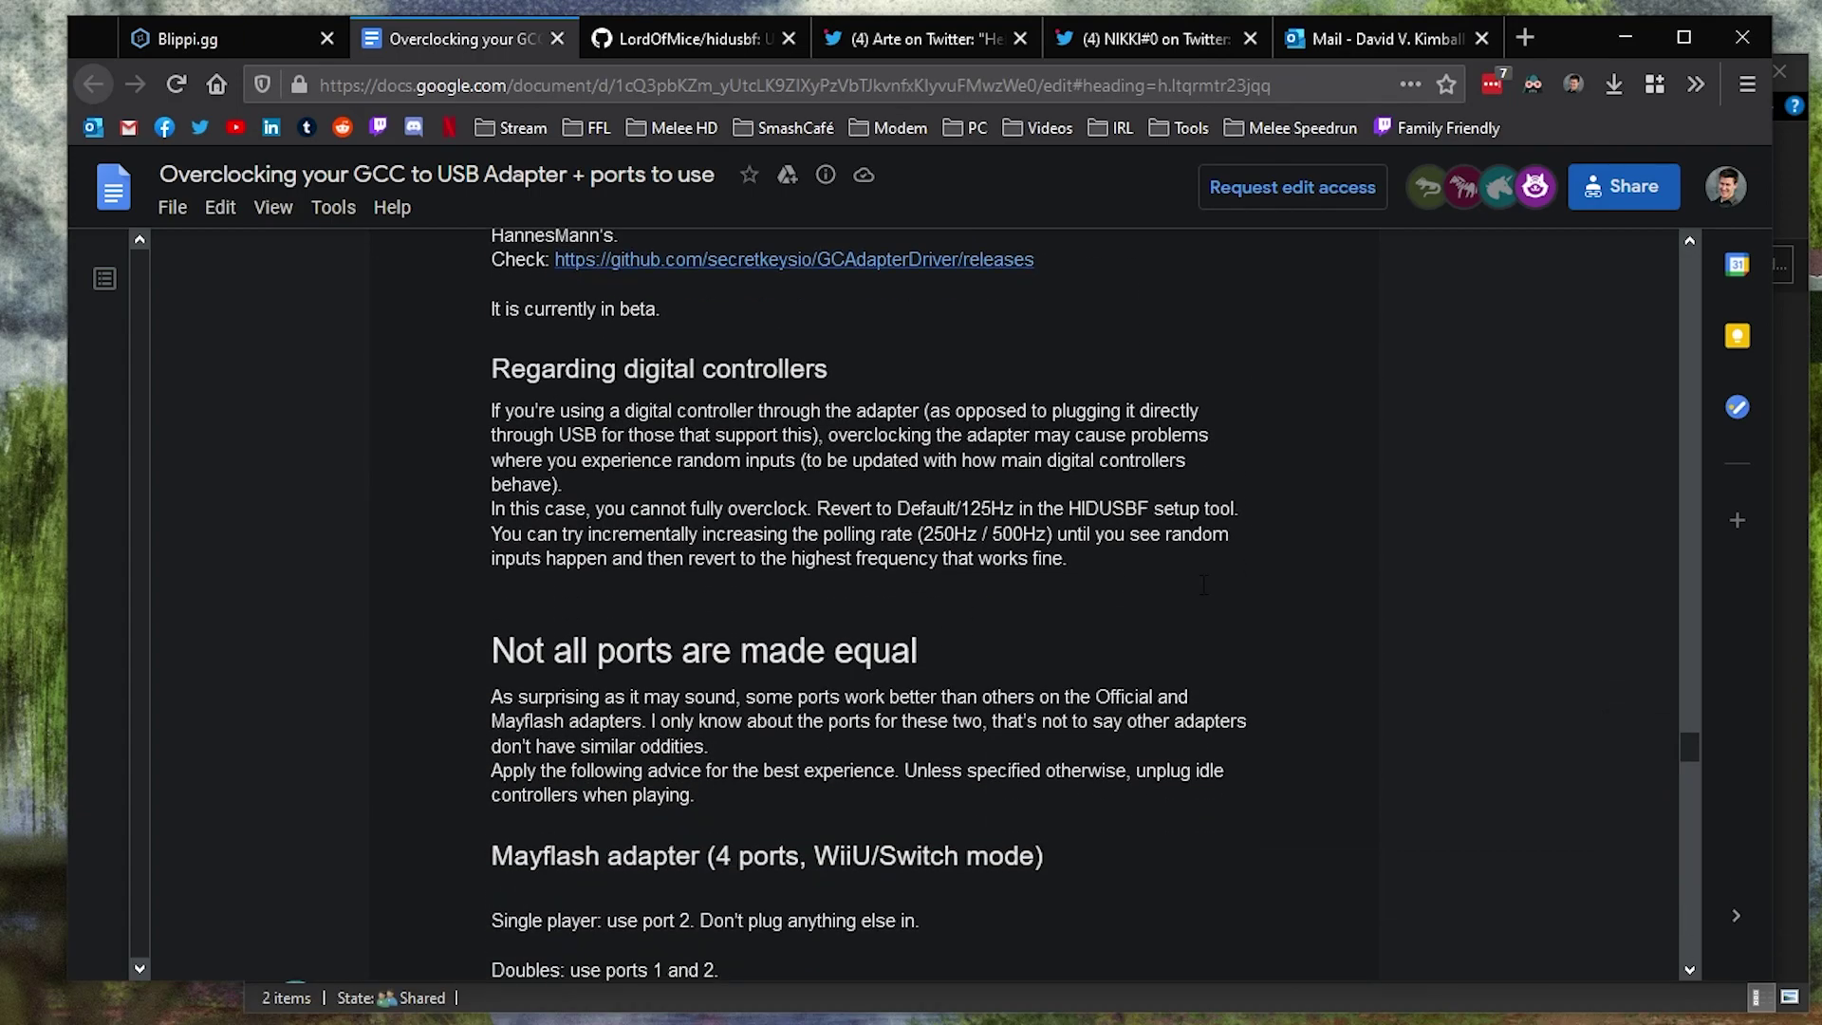
scroll(1204, 584, "down", 12)
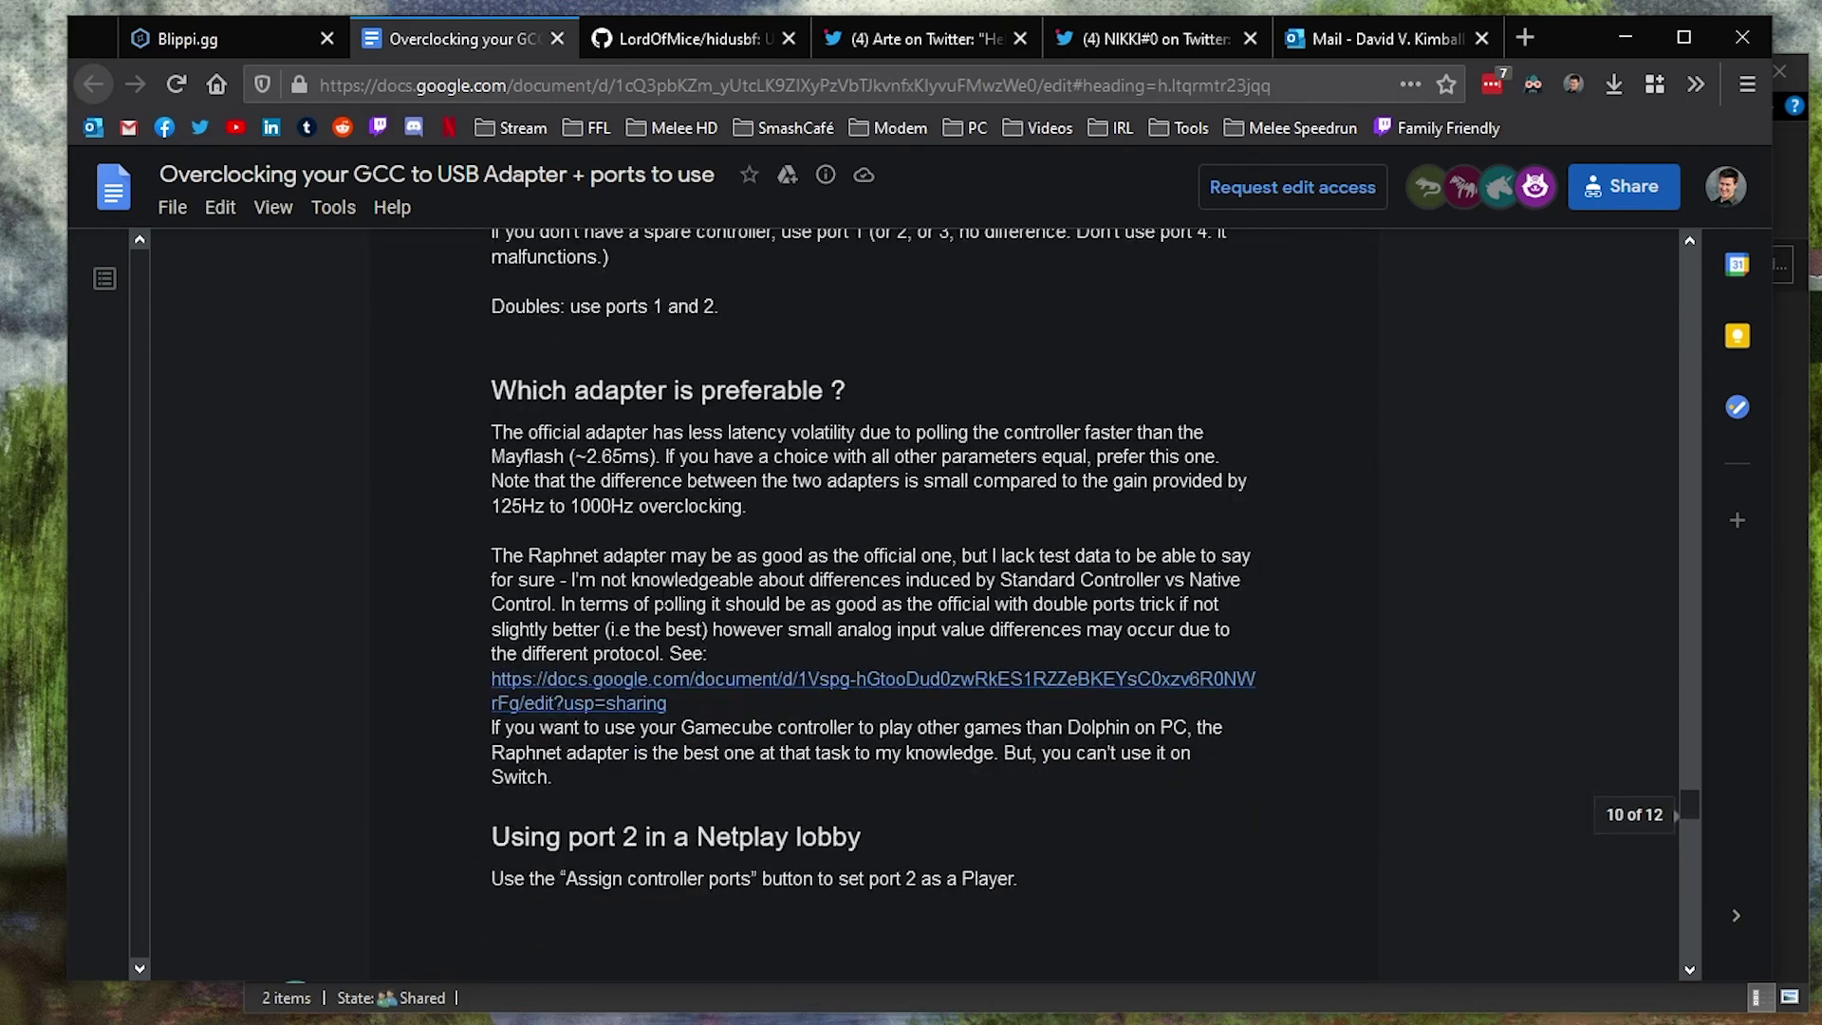
scroll(1203, 615, "down", 12)
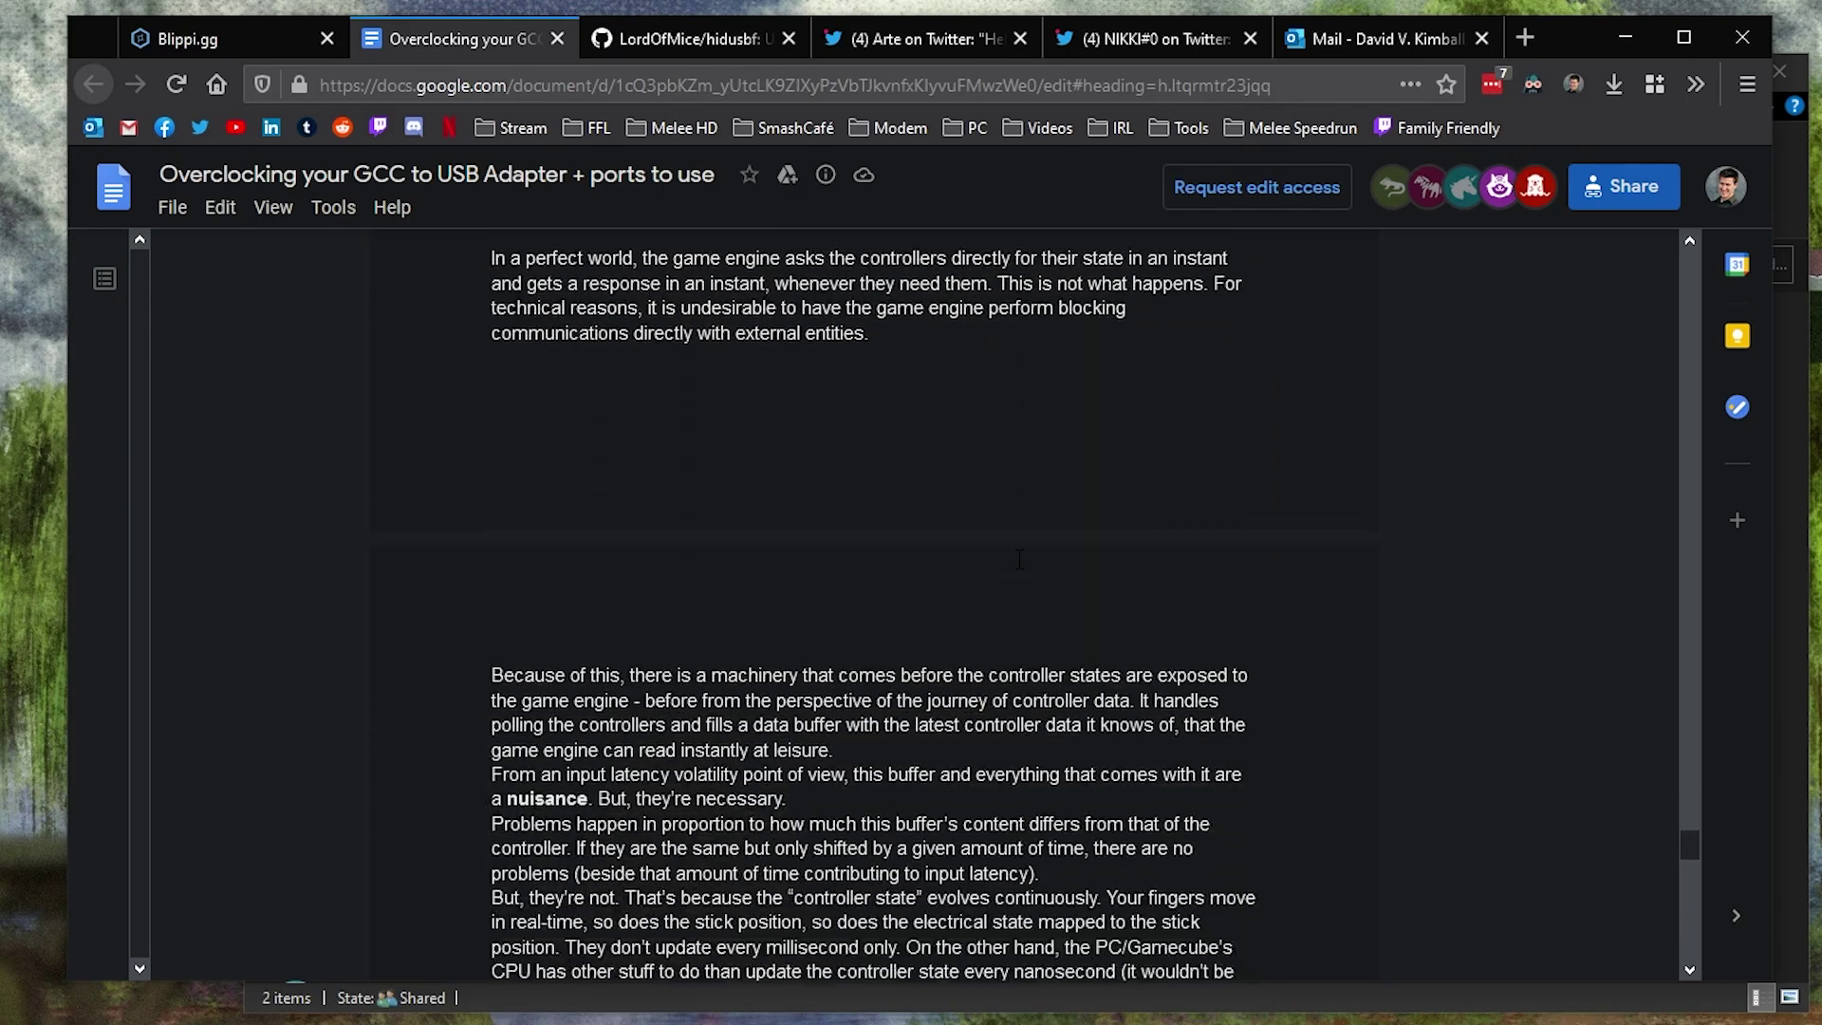
scroll(1020, 559, "down", 12)
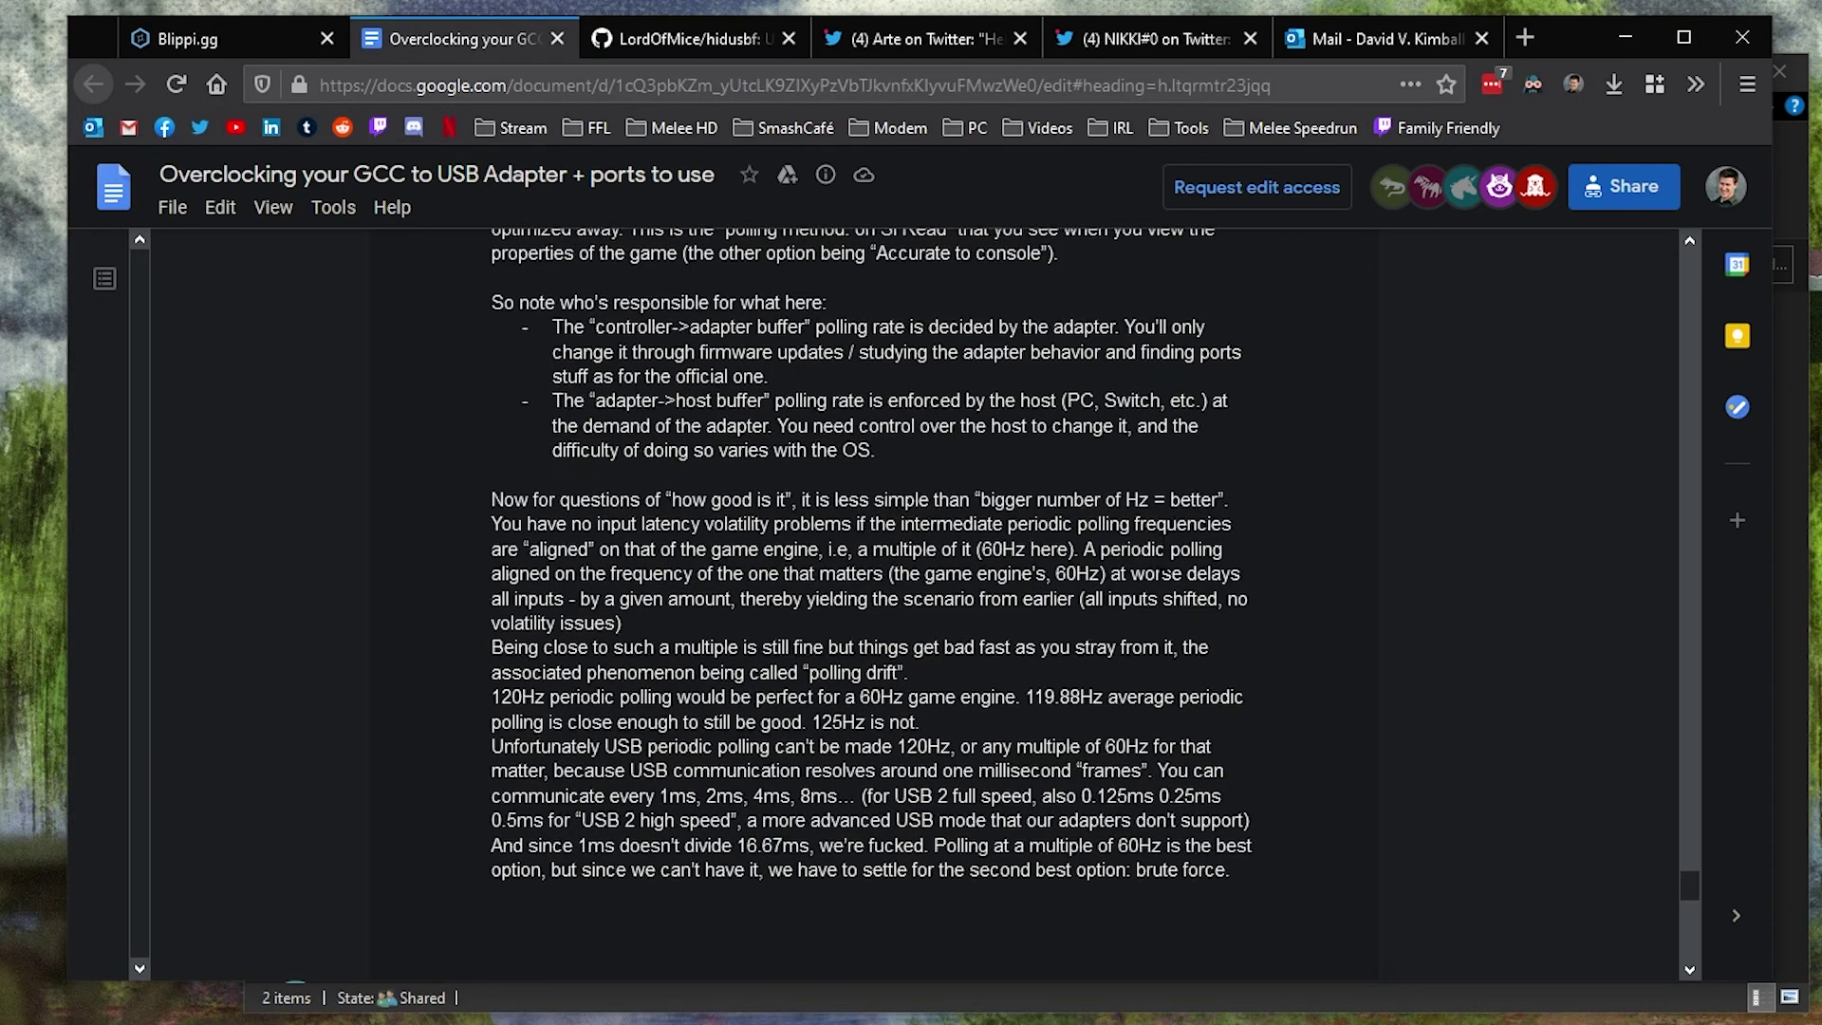
scroll(1168, 568, "down", 2)
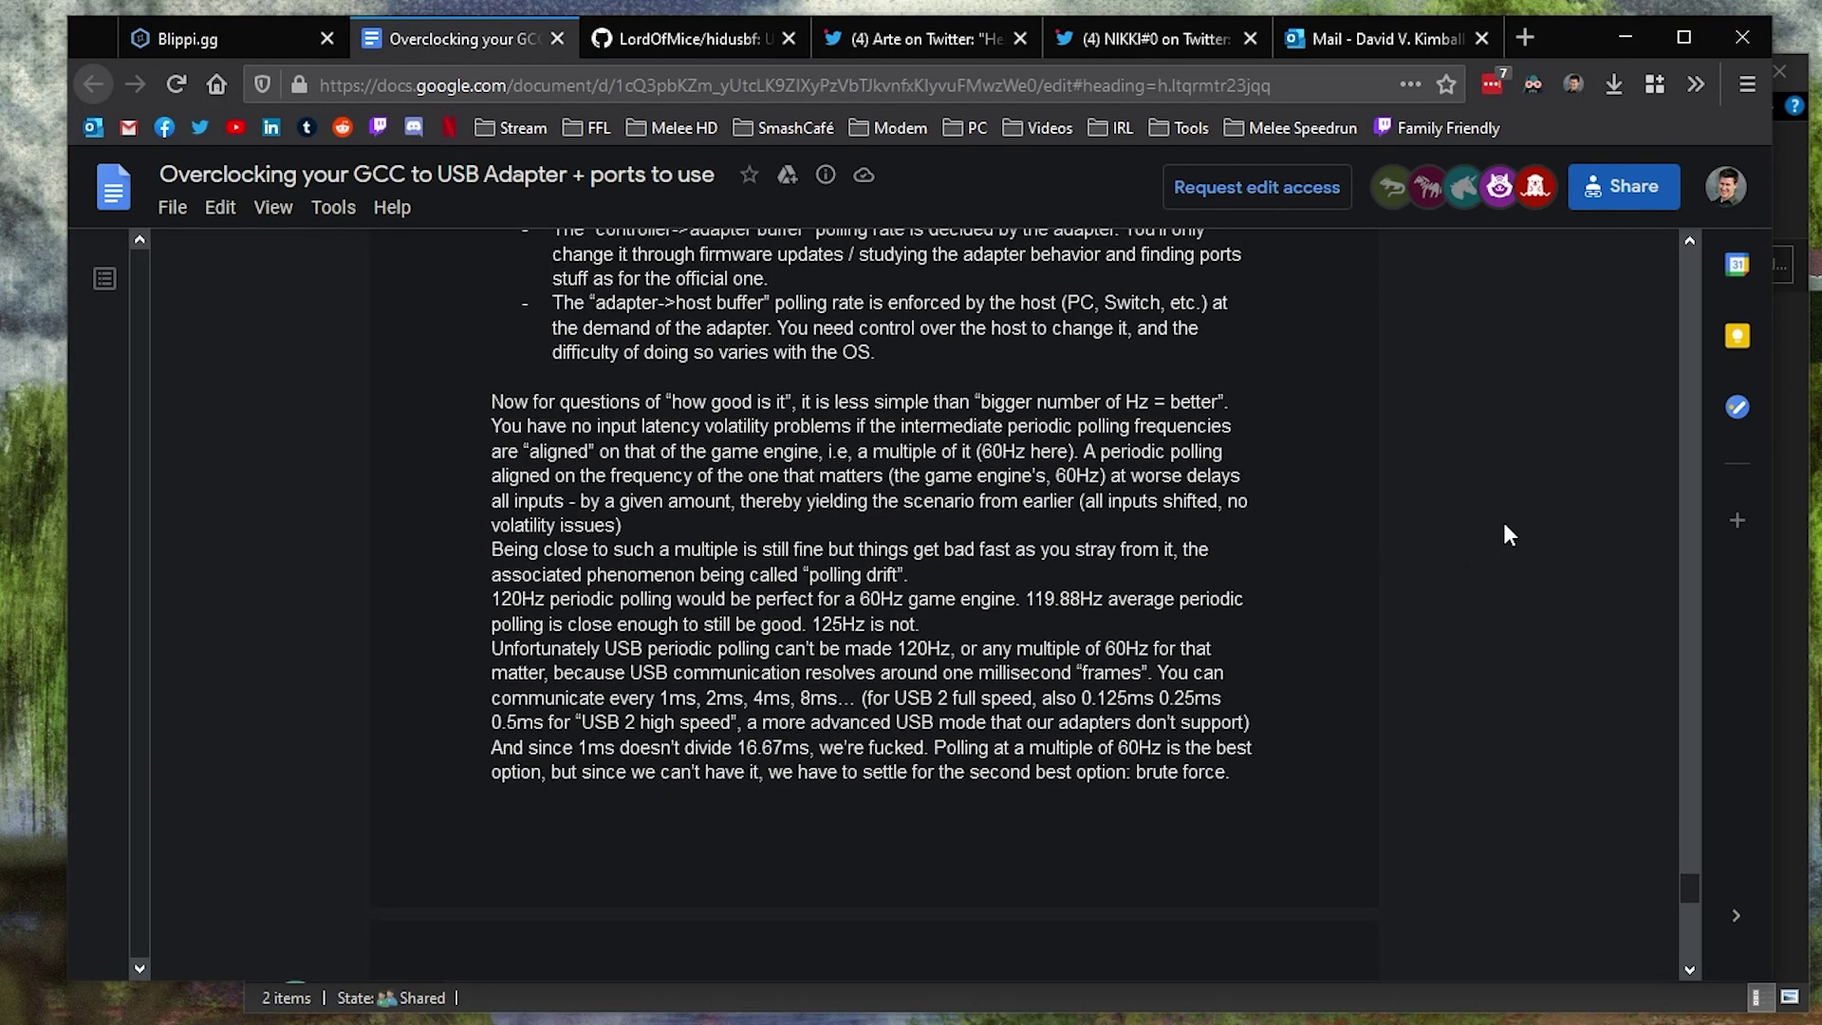
left_click(245, 37)
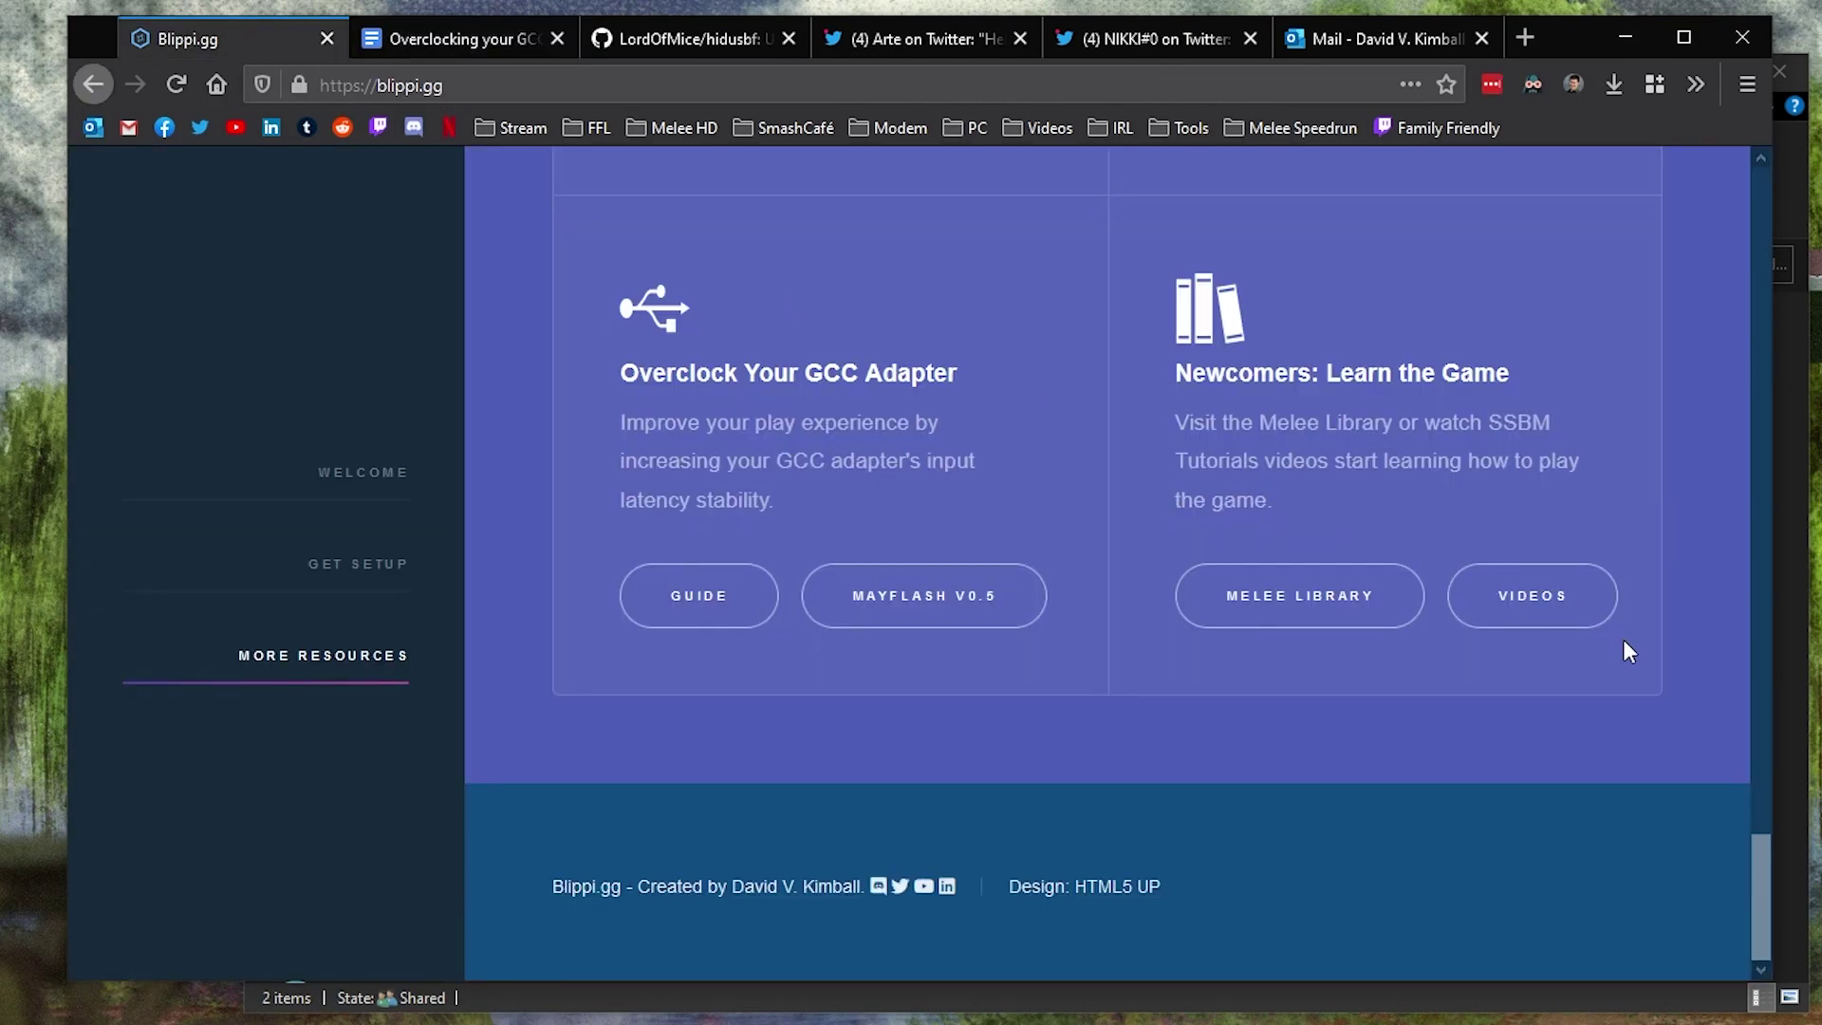